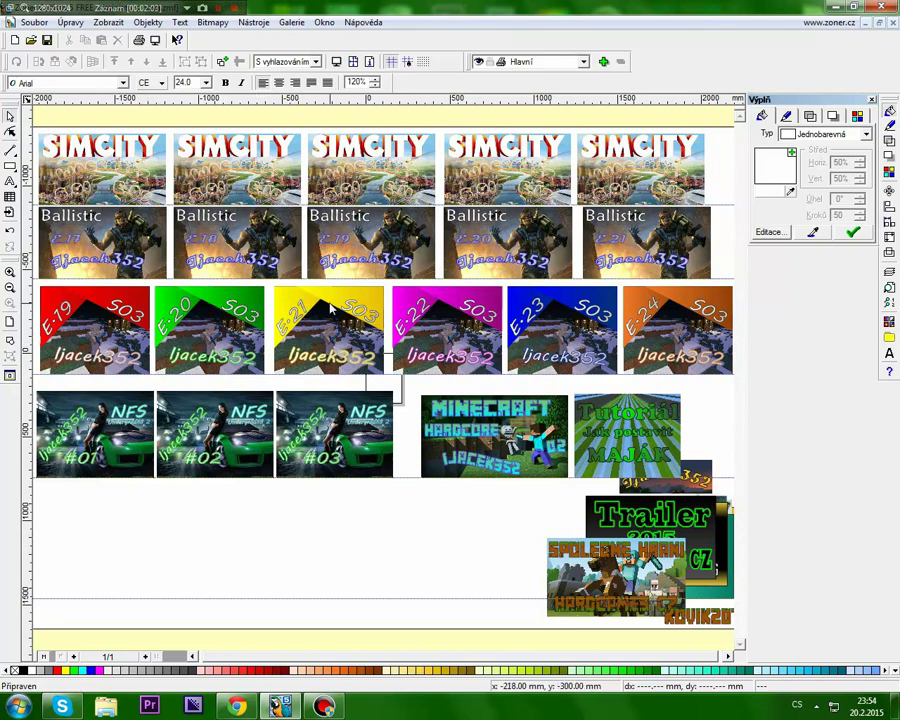
Move the Trailer and Unboxing thumbnails out of the stack into the empty area and return them to the stack
{"action": "left_click", "coordinate": [323, 337]}
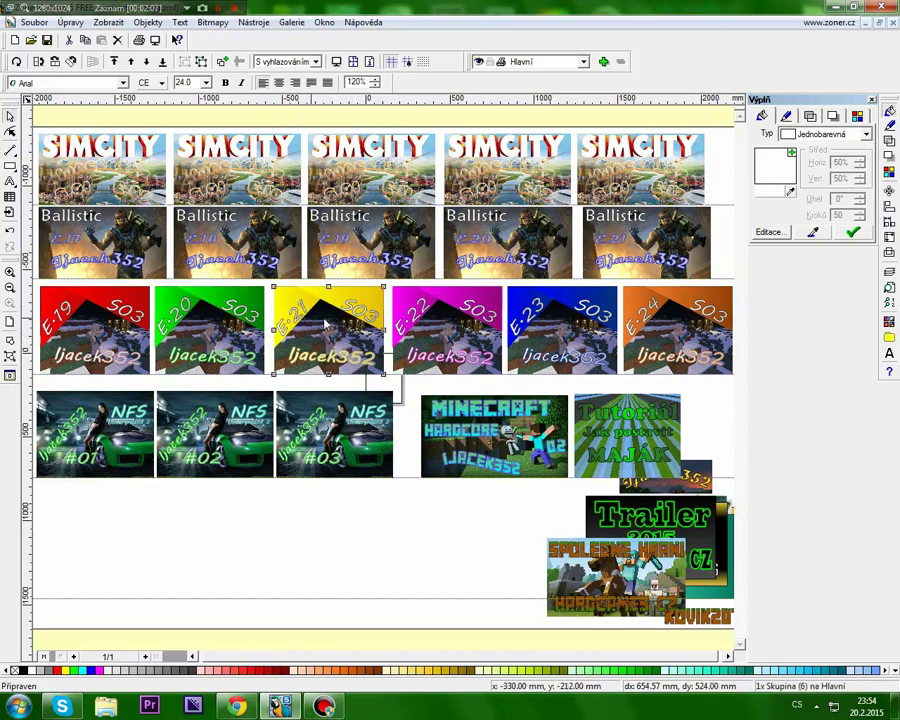
{"action": "left_click", "coordinate": [355, 440]}
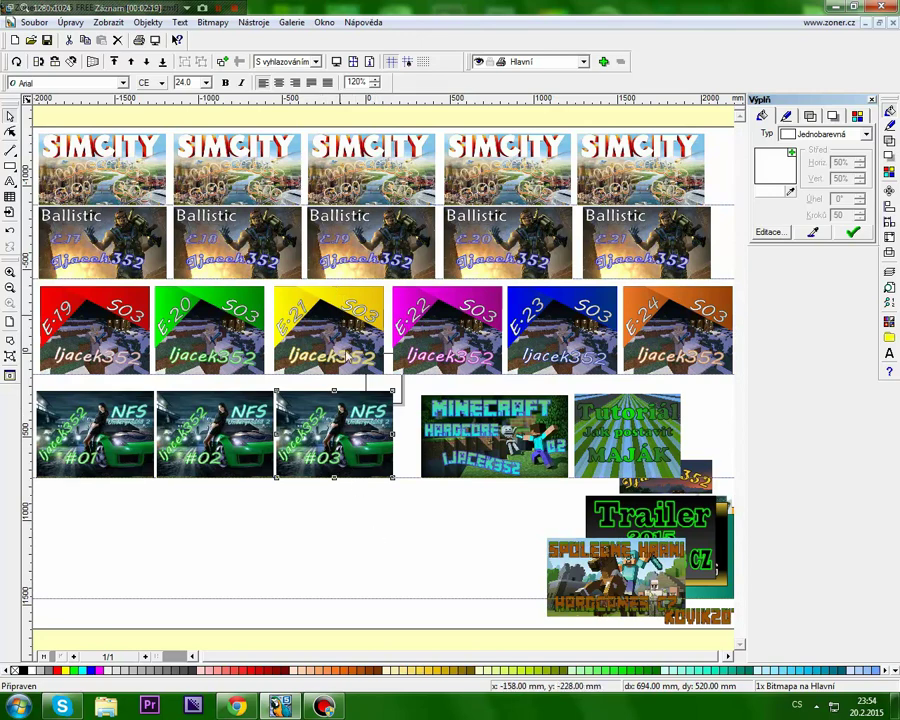
{"action": "left_click_drag", "start_coordinate": [629, 527], "coordinate": [489, 520]}
{"action": "left_click_drag", "start_coordinate": [705, 530], "coordinate": [276, 540]}
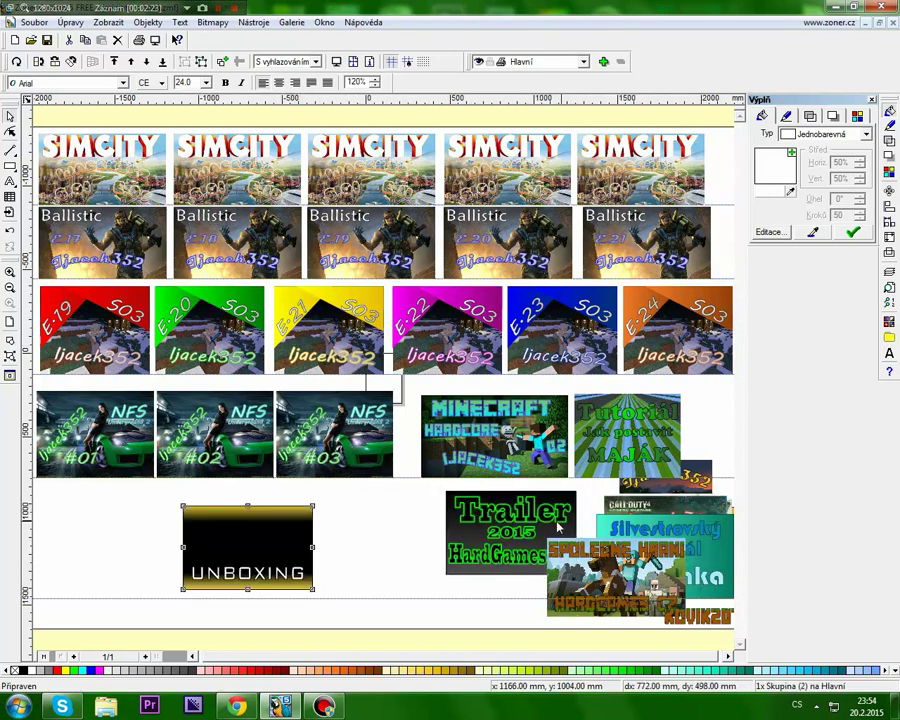
{"action": "left_click_drag", "start_coordinate": [508, 508], "coordinate": [649, 521]}
{"action": "left_click_drag", "start_coordinate": [275, 546], "coordinate": [436, 517]}
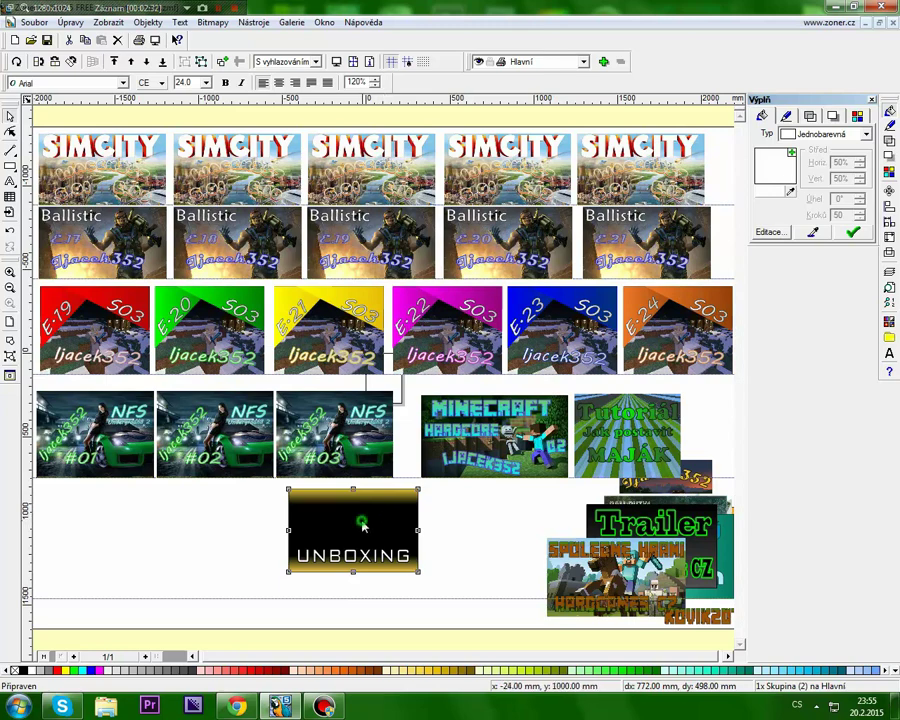
{"action": "left_click_drag", "start_coordinate": [581, 512], "coordinate": [582, 514]}
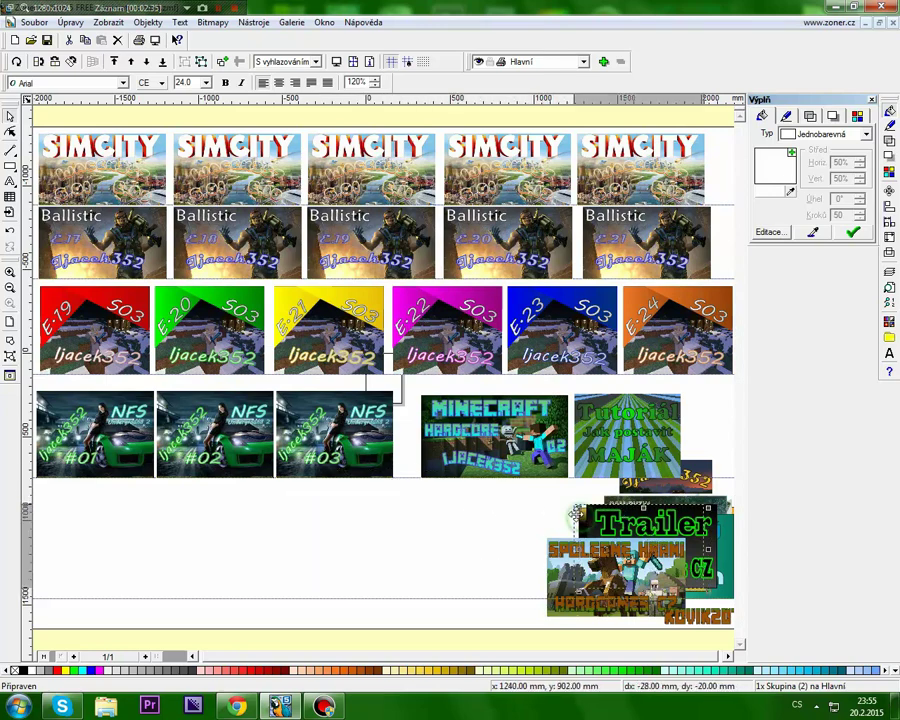
{"action": "left_click", "coordinate": [304, 531]}
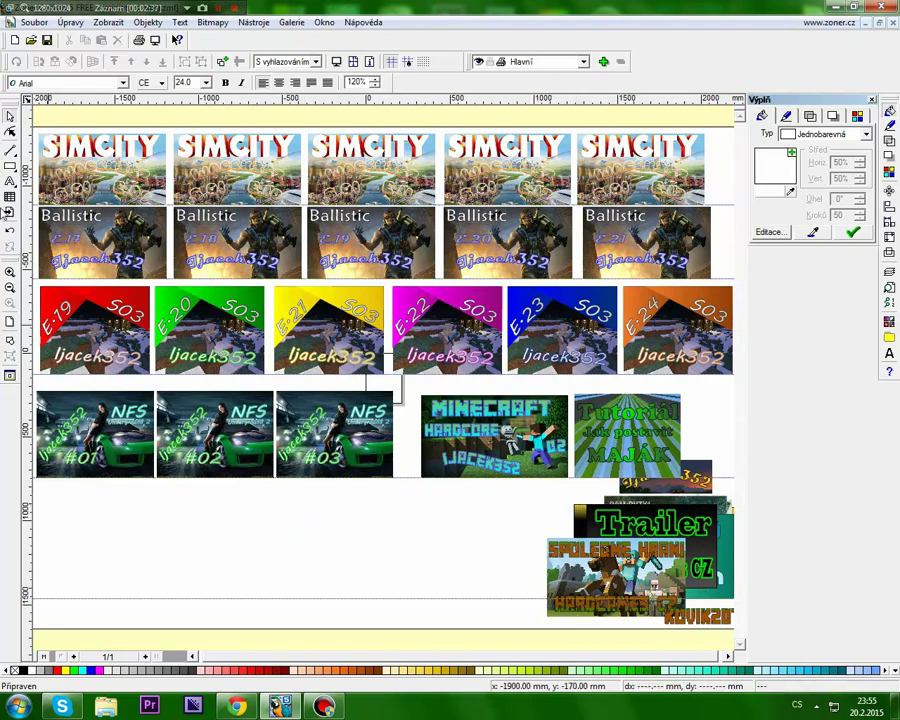
Insert the image fs15-screenshot09_en from the desktop below the NFS thumbnails, about 892 × 502 mm
{"action": "left_click", "coordinate": [8, 151]}
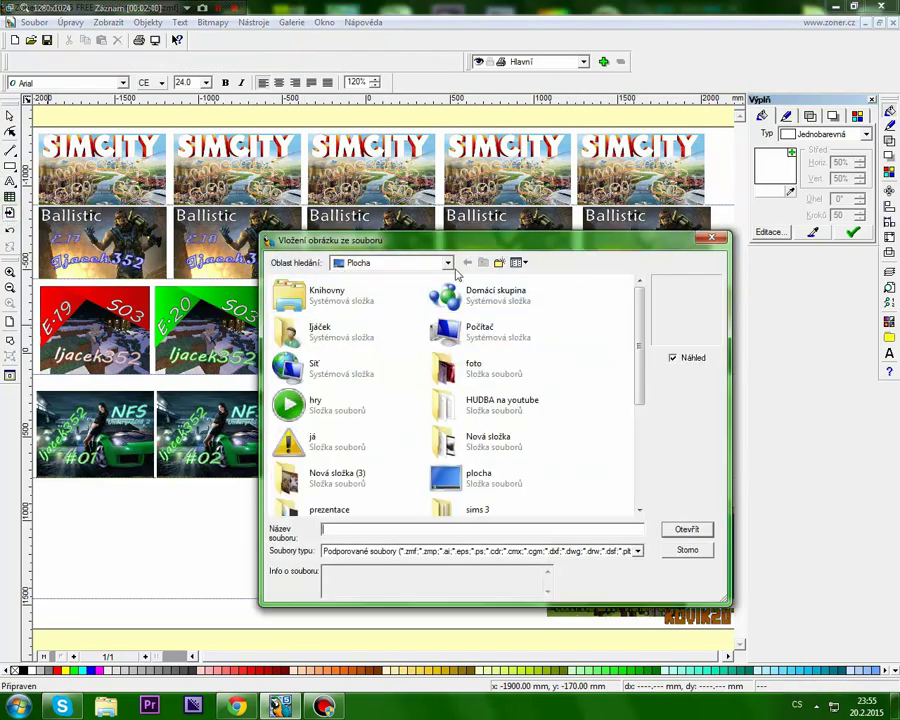
{"action": "left_click_drag", "start_coordinate": [636, 342], "coordinate": [641, 458]}
{"action": "left_click", "coordinate": [311, 414]}
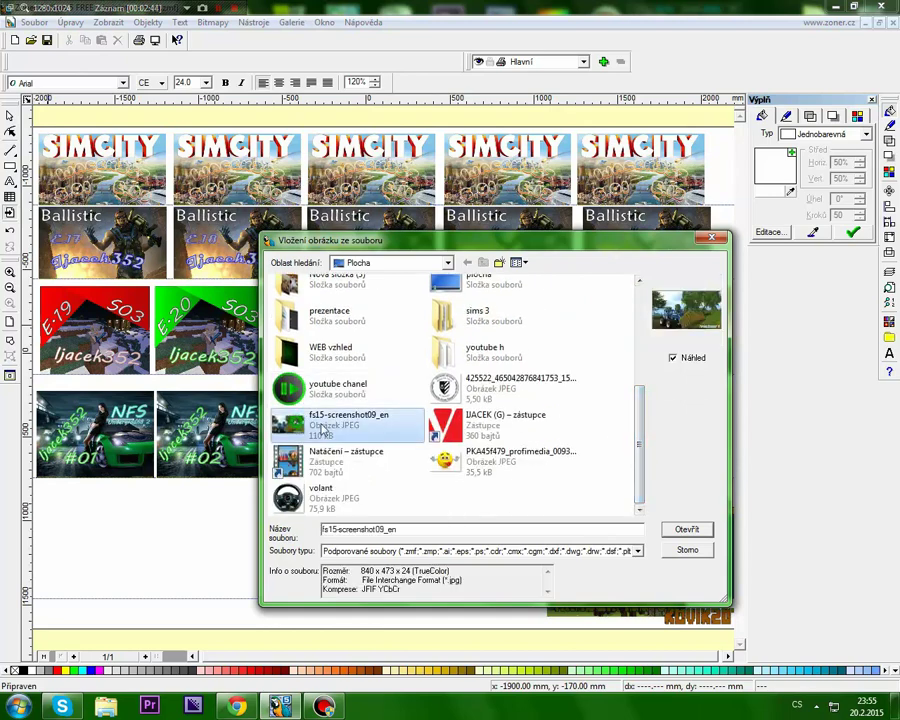
{"action": "left_click", "coordinate": [690, 532]}
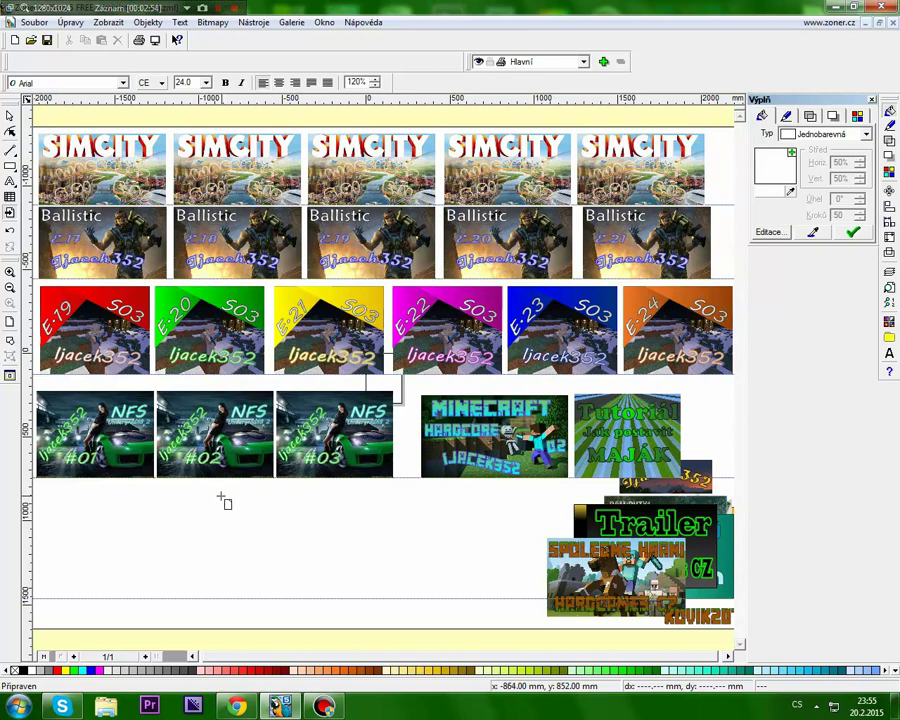
{"action": "left_click_drag", "start_coordinate": [222, 497], "coordinate": [381, 566]}
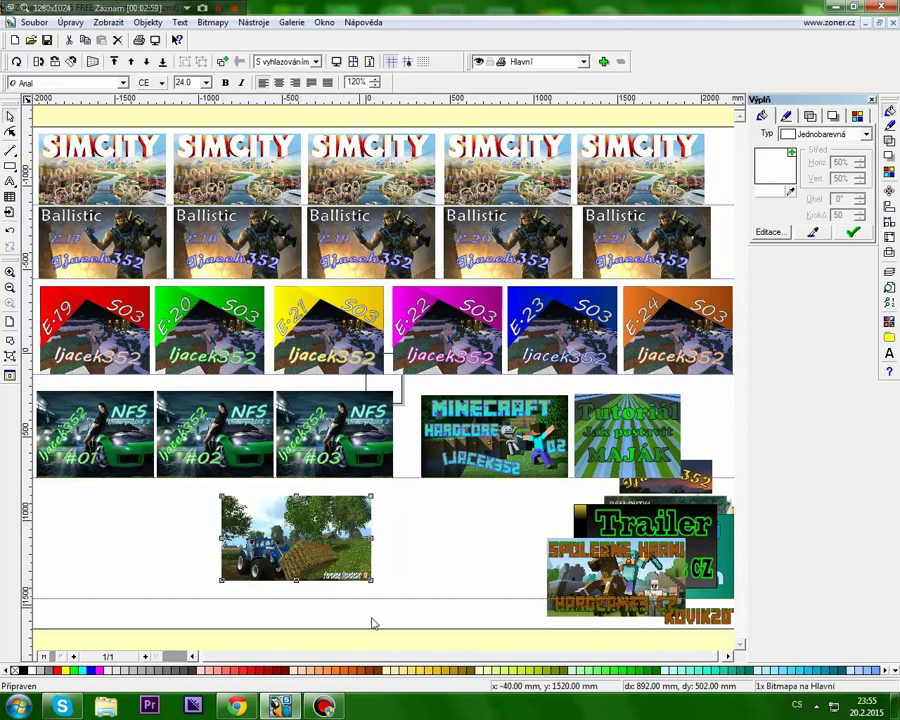
Reposition the tractor picture in the empty area below the NFS #03 thumbnail and deselect it
{"action": "left_click_drag", "start_coordinate": [297, 552], "coordinate": [356, 538]}
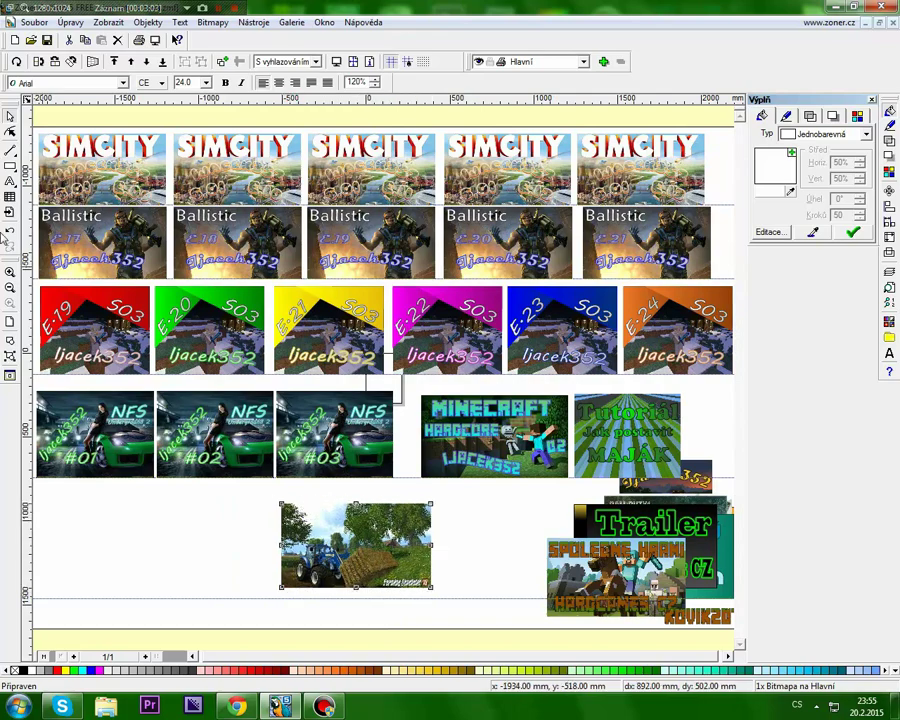
{"action": "left_click", "coordinate": [11, 284]}
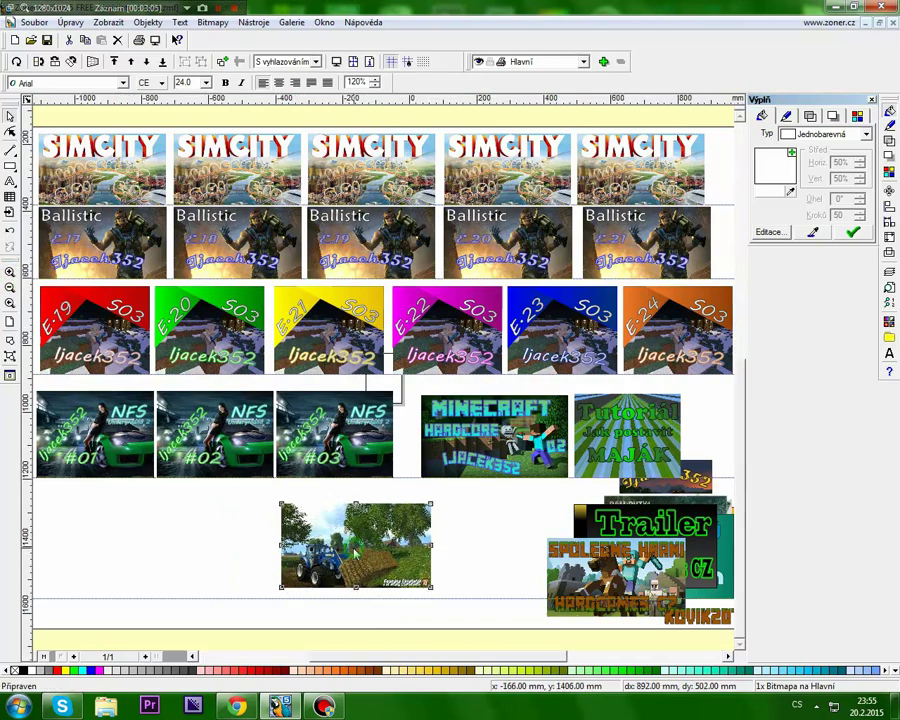
{"action": "left_click", "coordinate": [345, 555]}
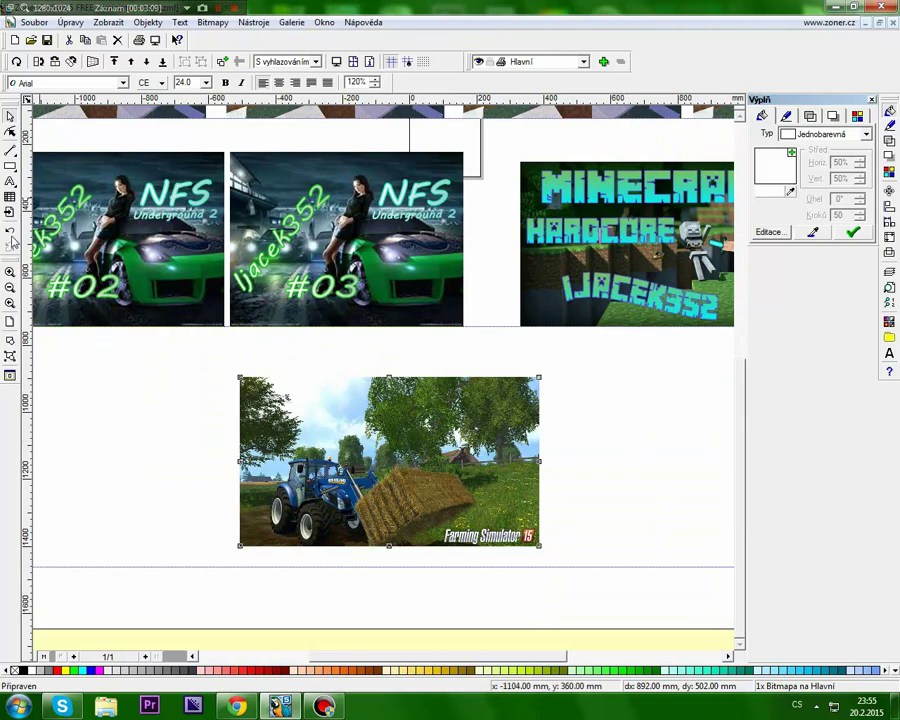
{"action": "left_click", "coordinate": [10, 271]}
{"action": "left_click", "coordinate": [375, 456]}
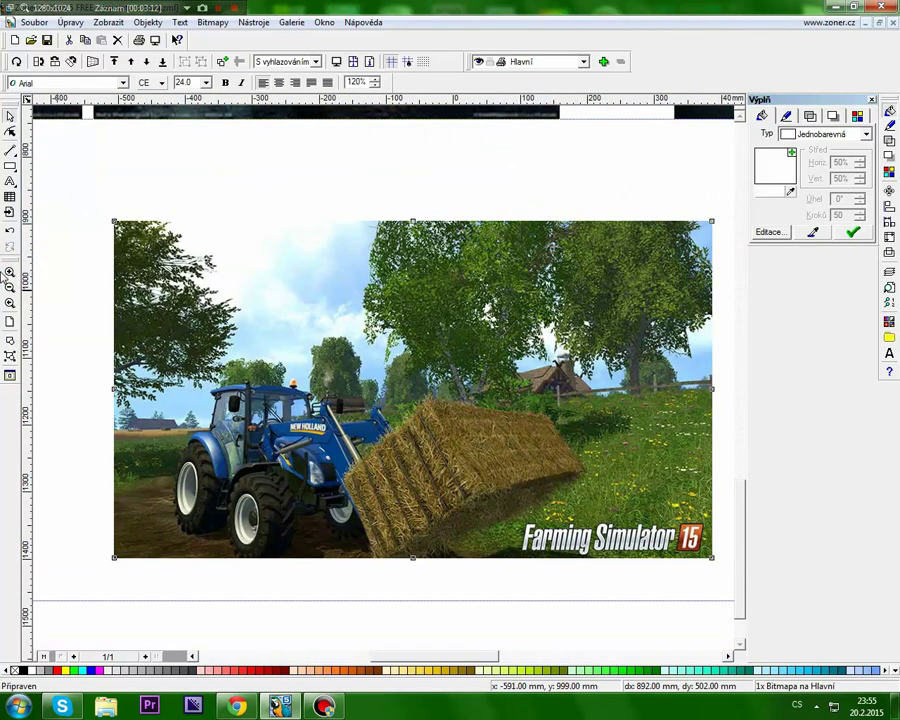
{"action": "left_click", "coordinate": [10, 299]}
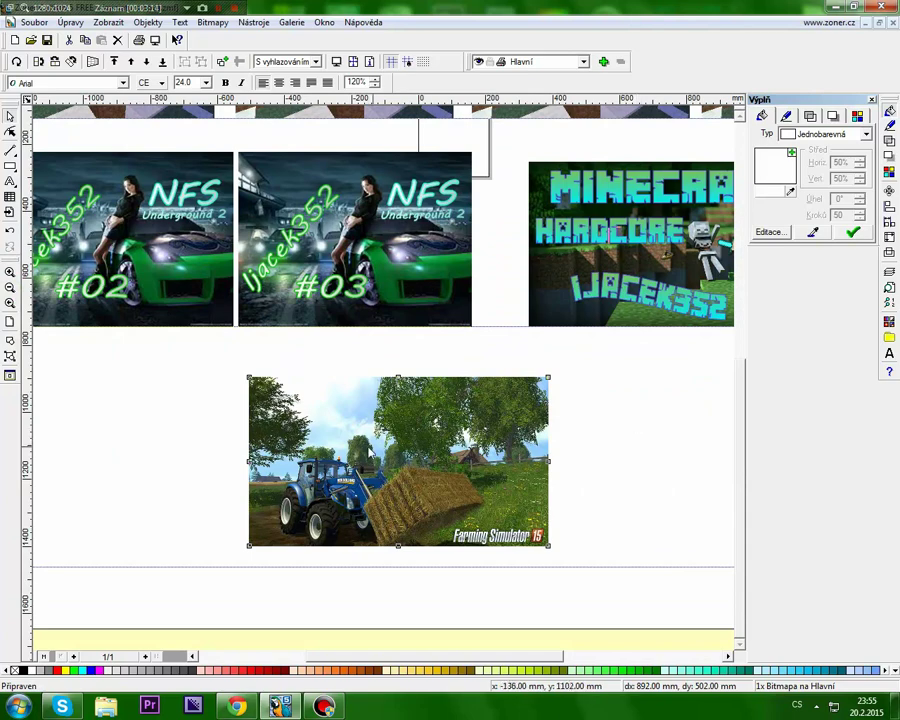
{"action": "left_click_drag", "start_coordinate": [397, 456], "coordinate": [362, 456]}
{"action": "left_click", "coordinate": [587, 460]}
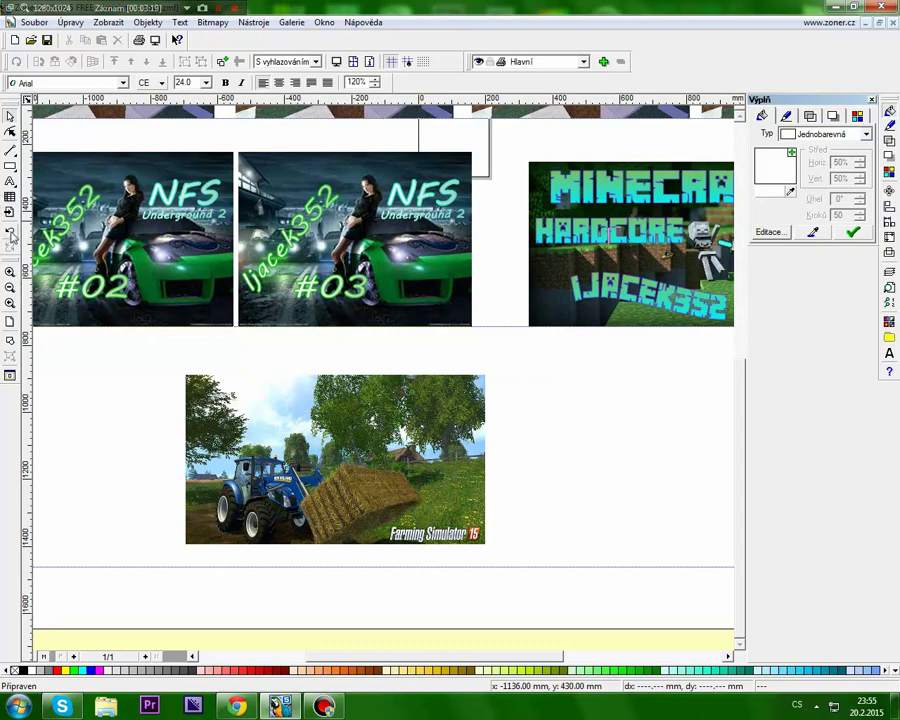
{"action": "left_click", "coordinate": [10, 181]}
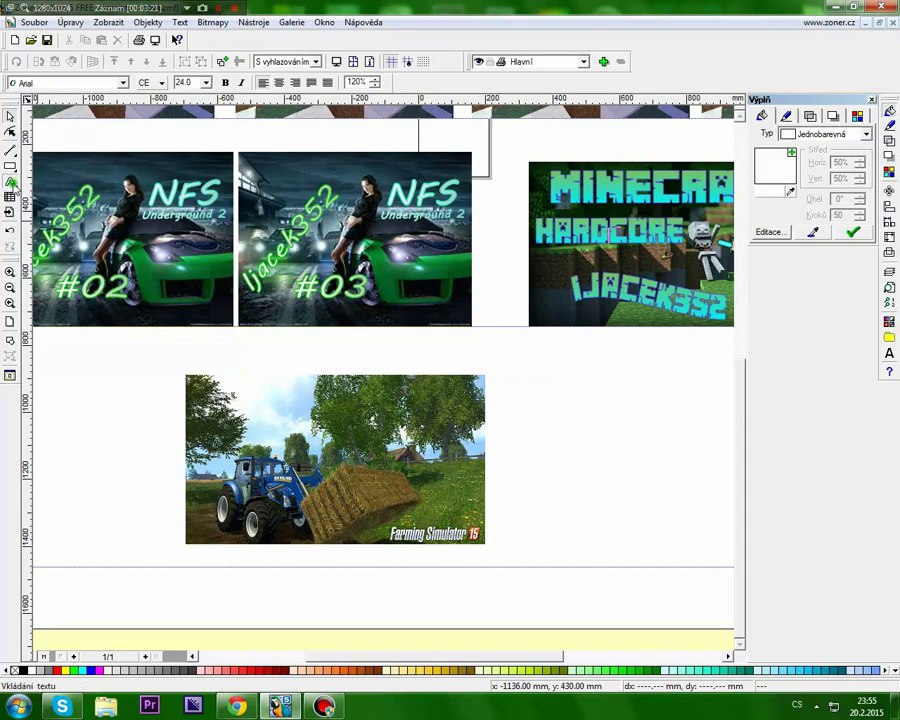
{"action": "left_click", "coordinate": [46, 181]}
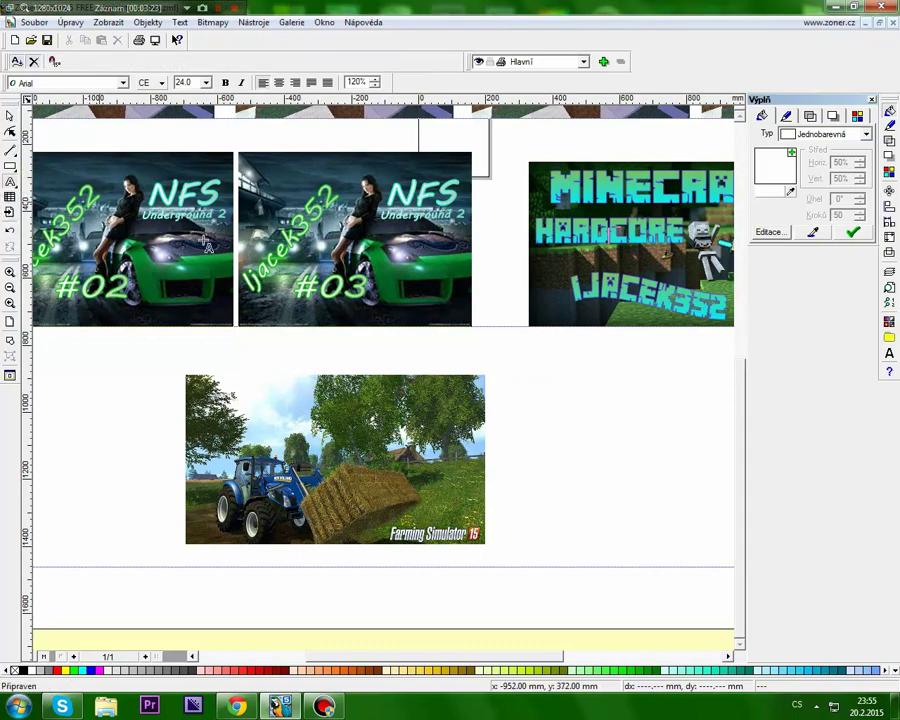
{"action": "left_click", "coordinate": [508, 440]}
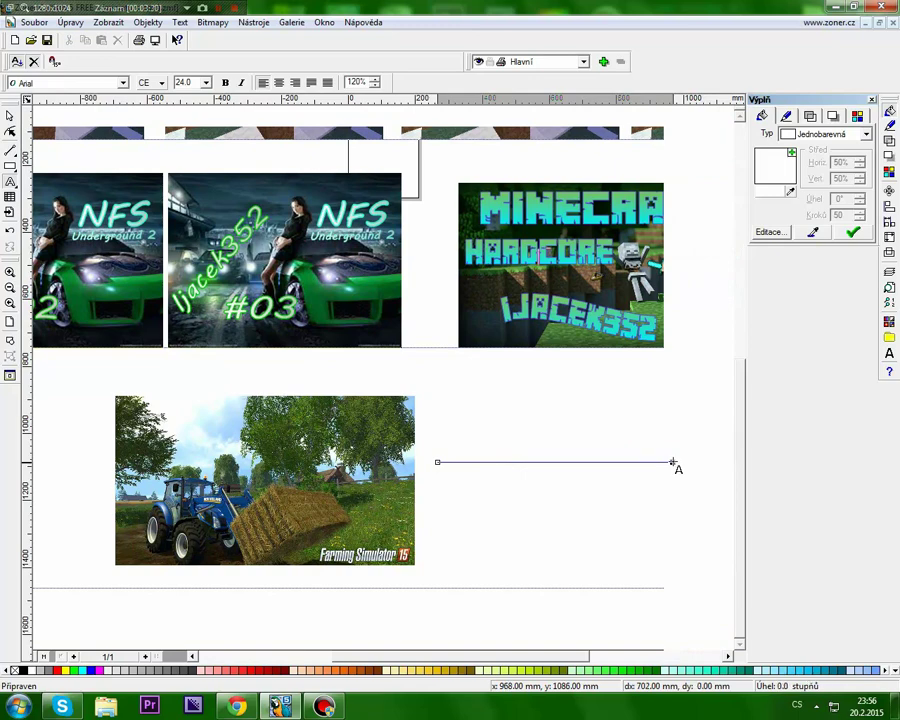
{"action": "left_click", "coordinate": [673, 463]}
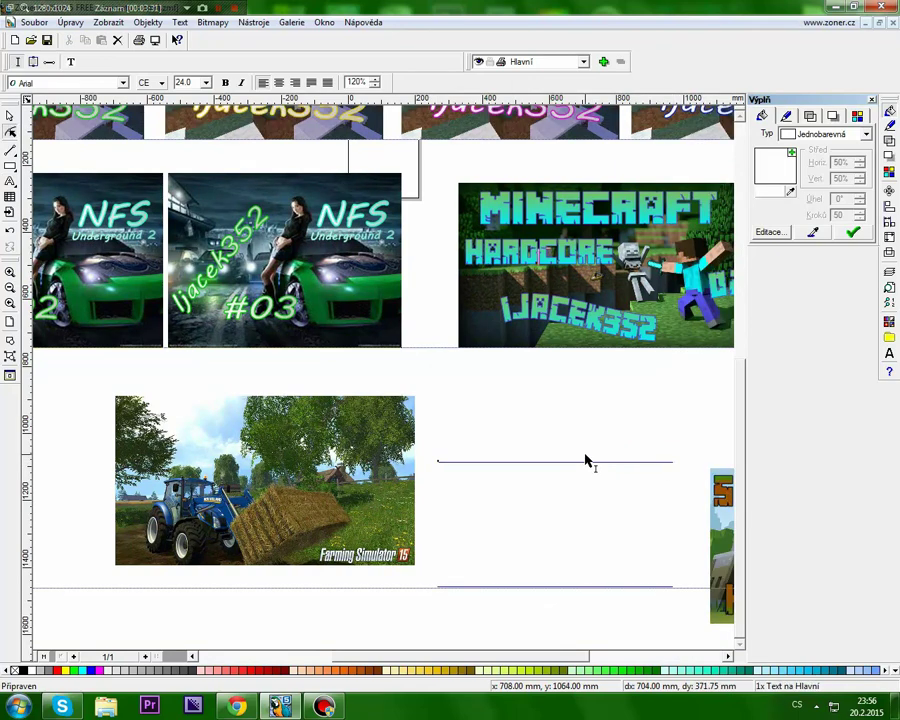
{"action": "left_click", "coordinate": [9, 116]}
{"action": "key", "text": "Delete"}
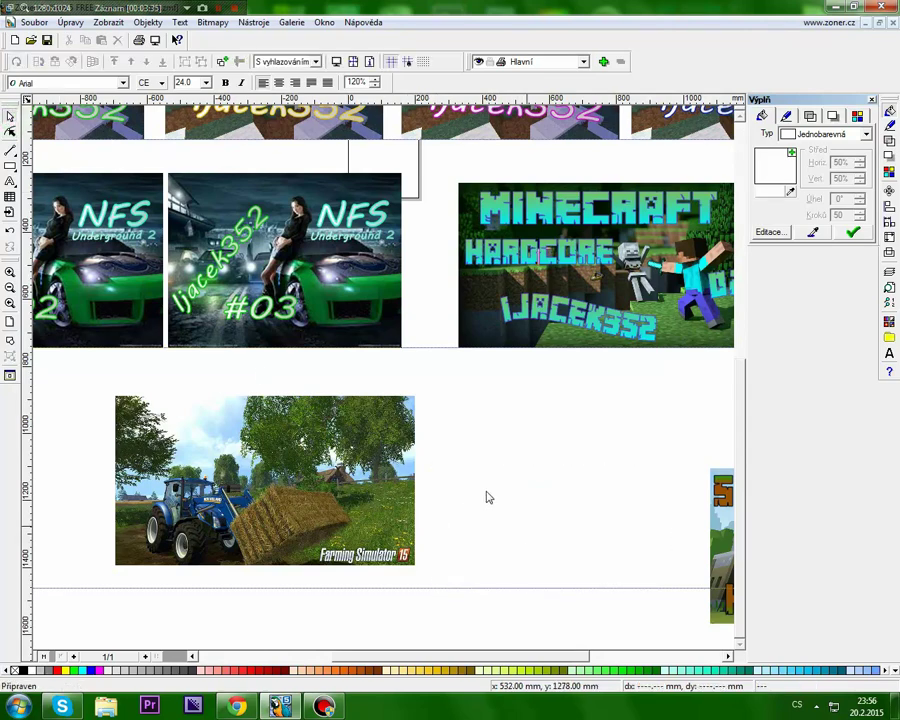
Add a text frame about 698 mm wide beside the tractor picture with the text "Tutoriál" at font size 300
{"action": "left_click", "coordinate": [12, 182]}
{"action": "left_click", "coordinate": [185, 82]}
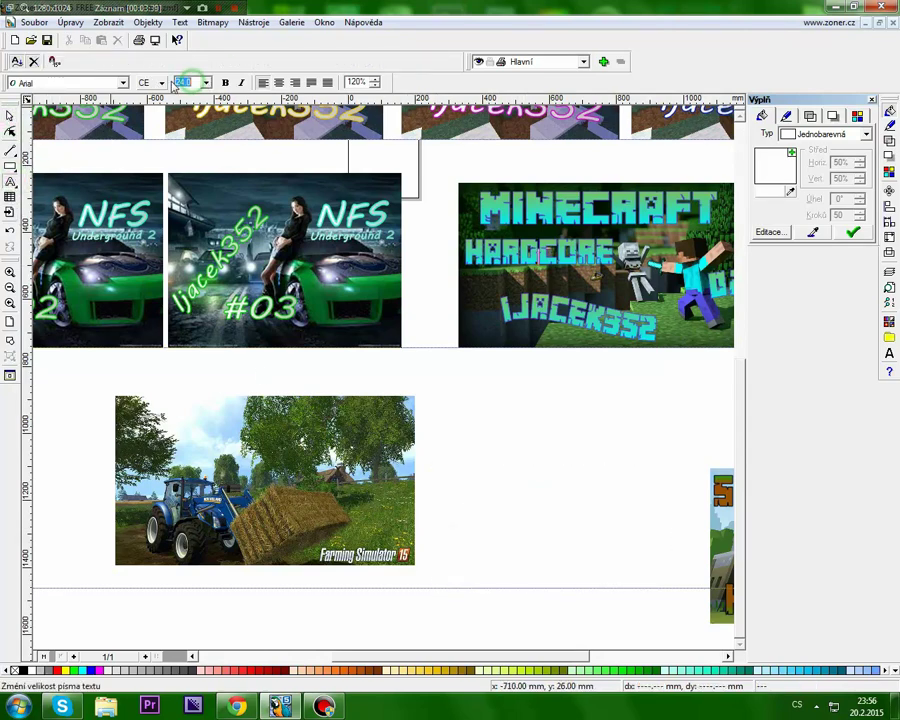
{"action": "type", "text": "300"}
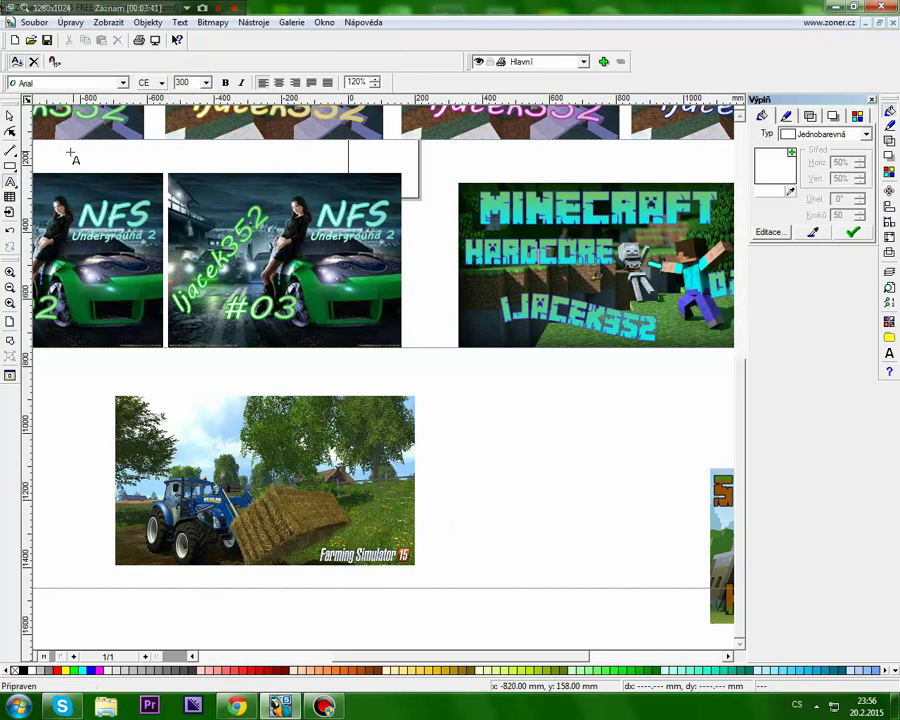
{"action": "left_click_drag", "start_coordinate": [465, 463], "coordinate": [699, 465]}
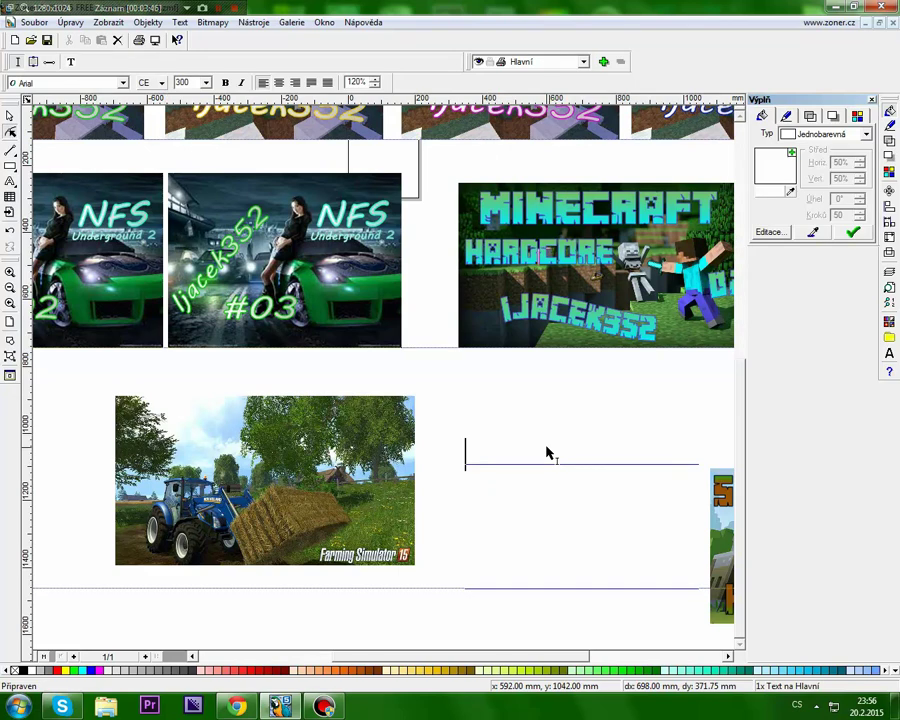
{"action": "type", "text": "Tutor"}
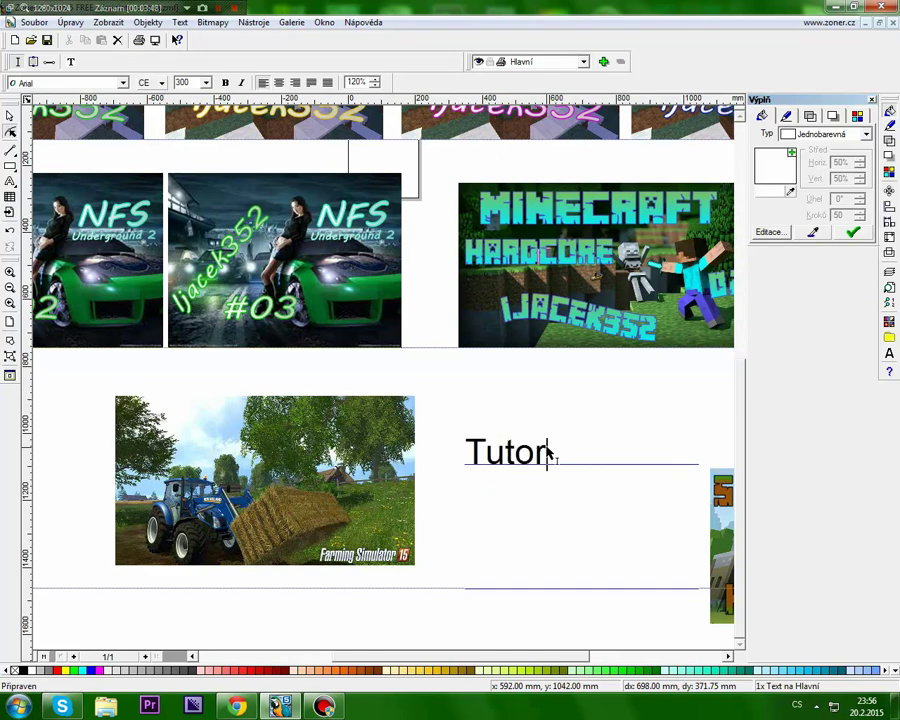
{"action": "type", "text": "iál"}
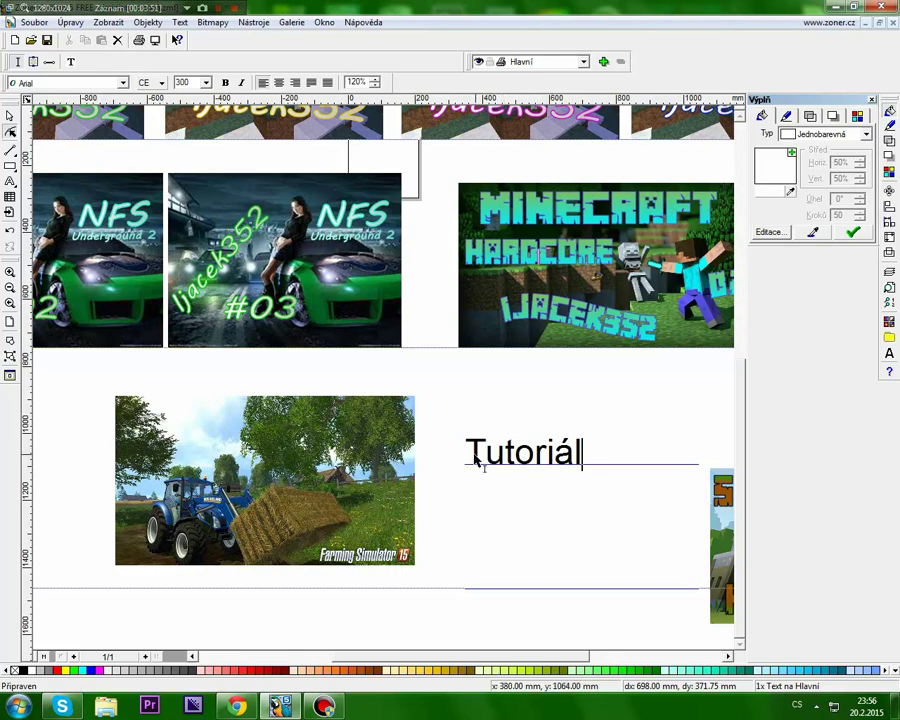
Change the font of the whole Tutoriál text to Bank Gothic Md AT
{"action": "left_click_drag", "start_coordinate": [476, 458], "coordinate": [578, 462]}
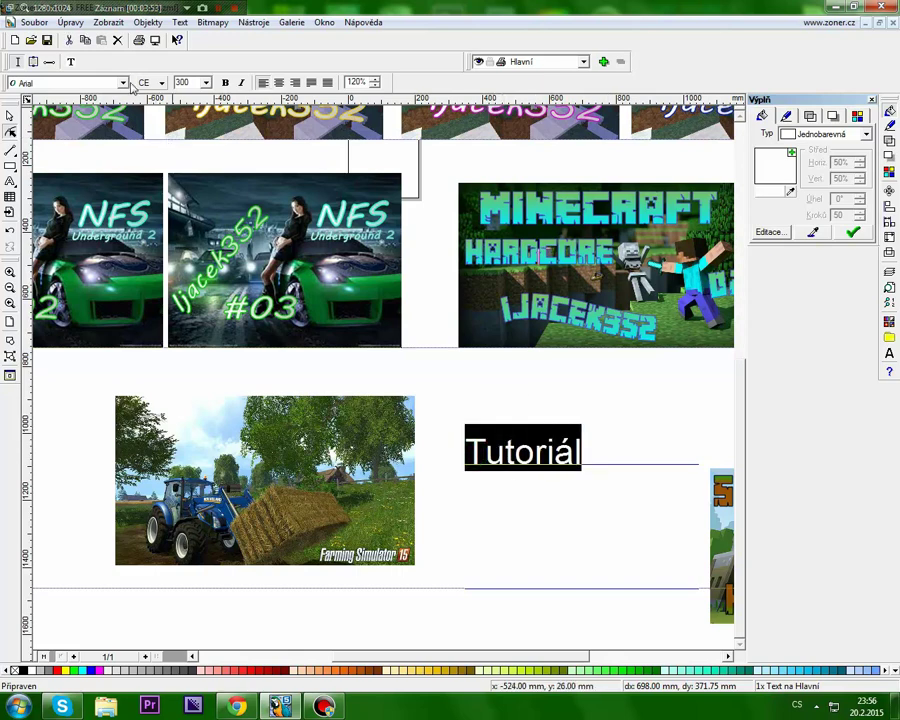
{"action": "left_click", "coordinate": [125, 82]}
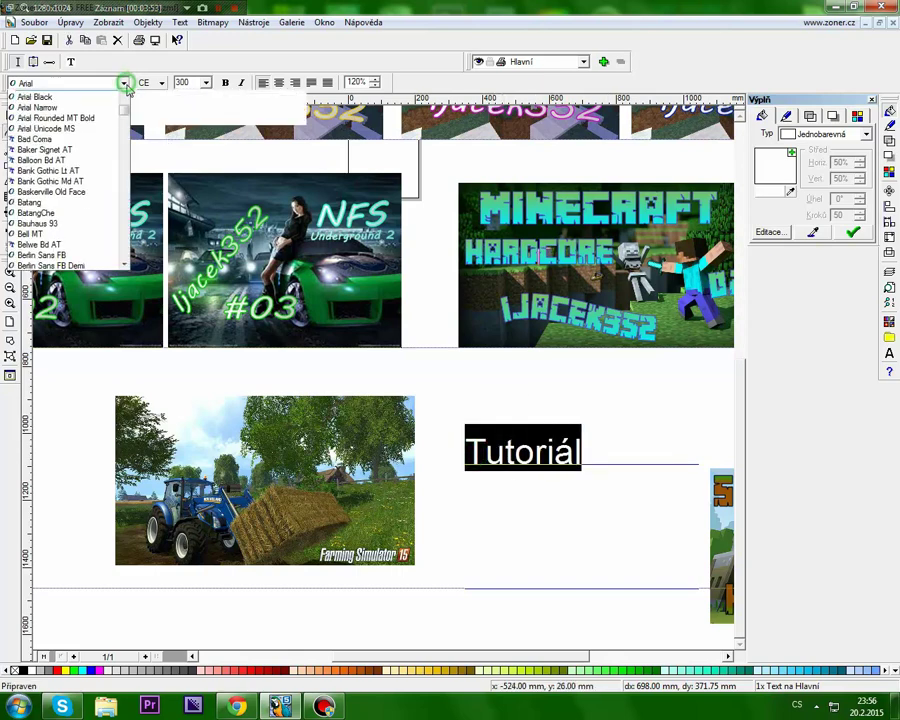
{"action": "left_click", "coordinate": [64, 191]}
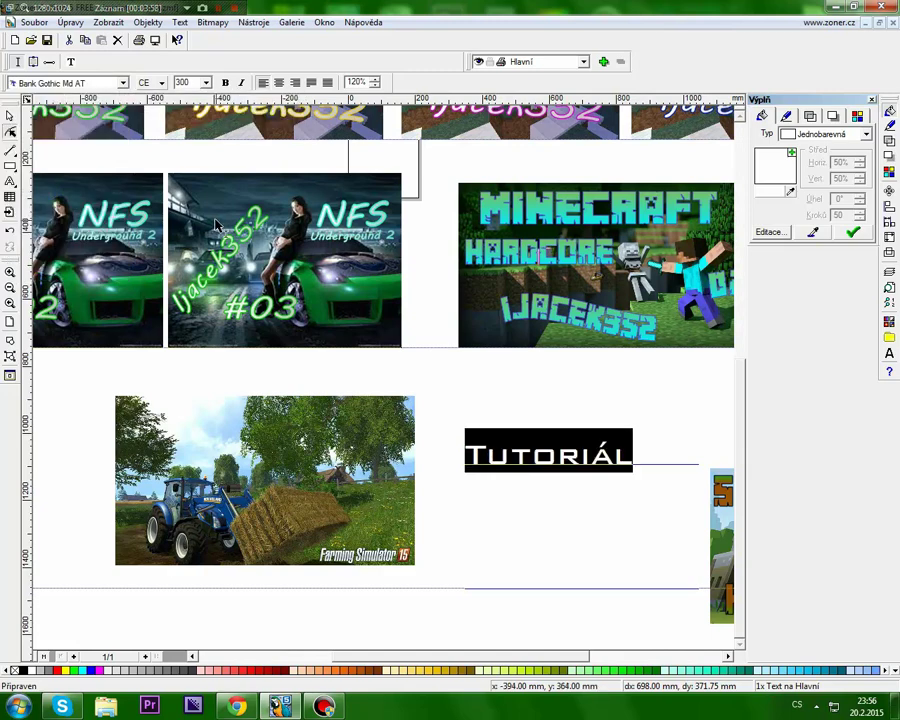
{"action": "left_click", "coordinate": [9, 116]}
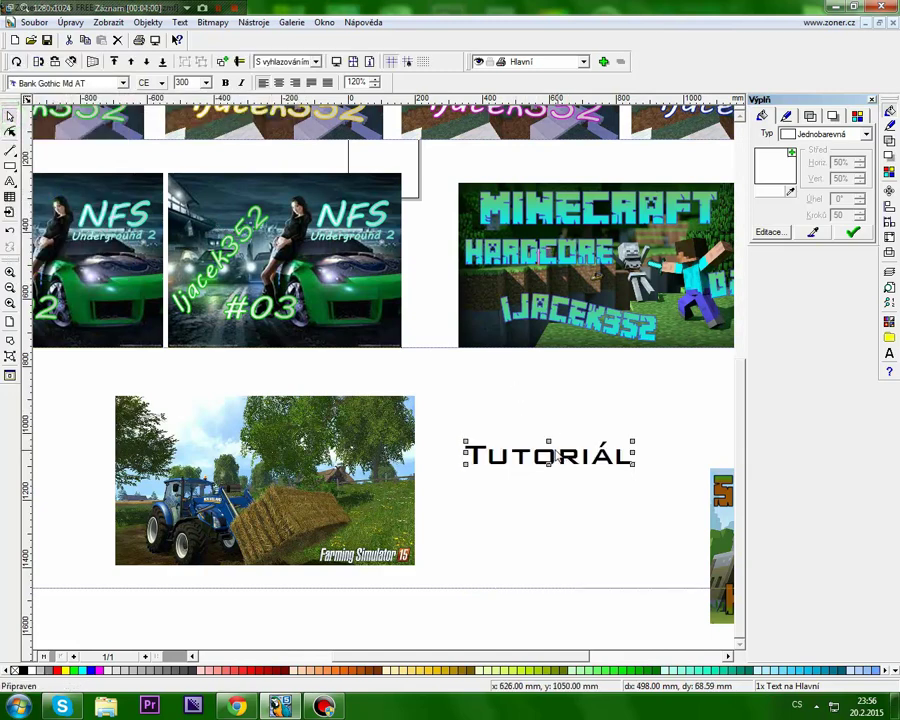
Place the Tutoriál text in the upper-left part of the tractor picture, bold and enlarged to about 658 × 91 mm
{"action": "left_click_drag", "start_coordinate": [455, 438], "coordinate": [174, 401]}
{"action": "left_click_drag", "start_coordinate": [350, 428], "coordinate": [331, 422]}
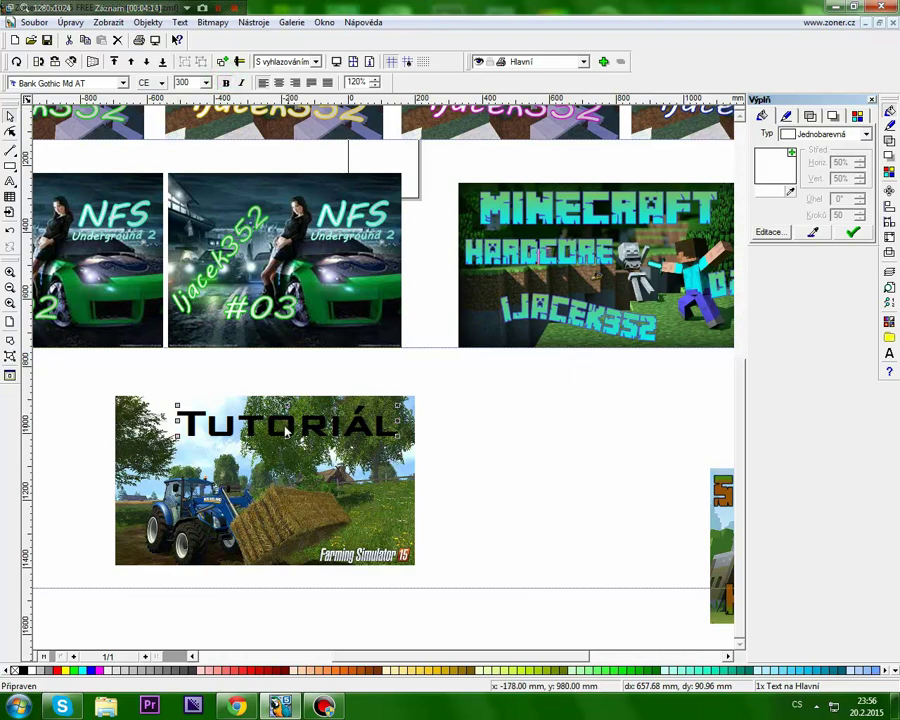
{"action": "left_click_drag", "start_coordinate": [285, 430], "coordinate": [230, 425]}
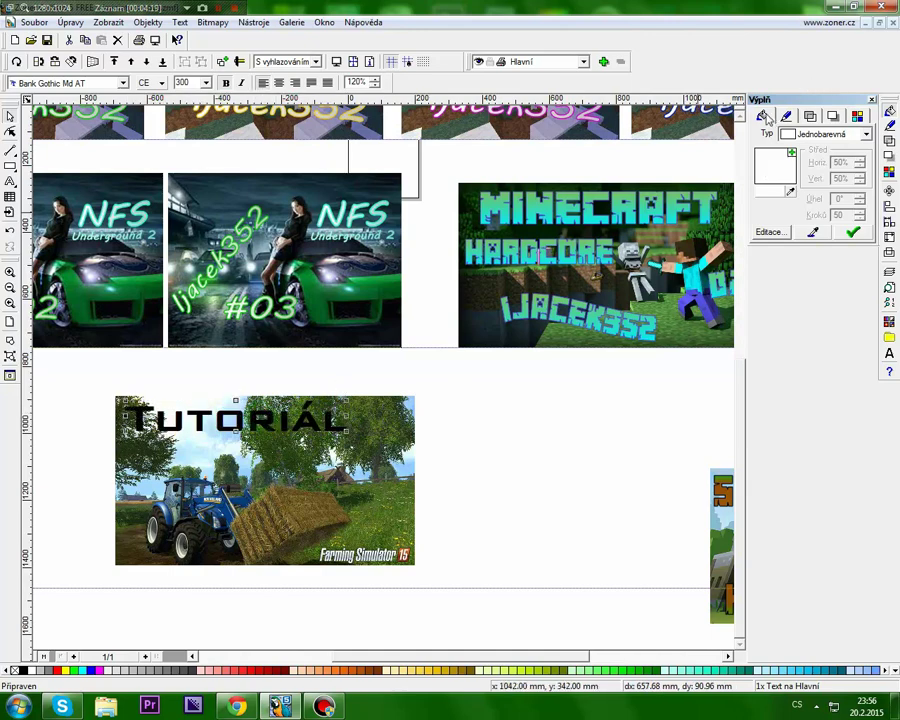
Apply a linear gradient fill to the Tutoriál text and set its number of gradient steps to 500
{"action": "left_click", "coordinate": [866, 133]}
{"action": "left_click", "coordinate": [816, 173]}
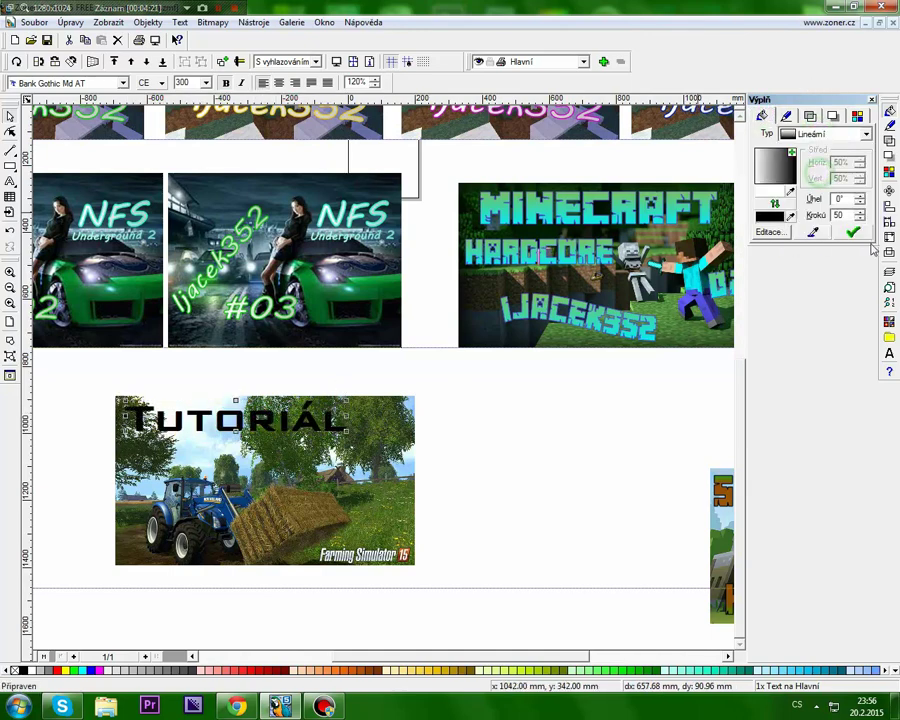
{"action": "left_click", "coordinate": [853, 232]}
{"action": "left_click_drag", "start_coordinate": [859, 215], "coordinate": [845, 31]}
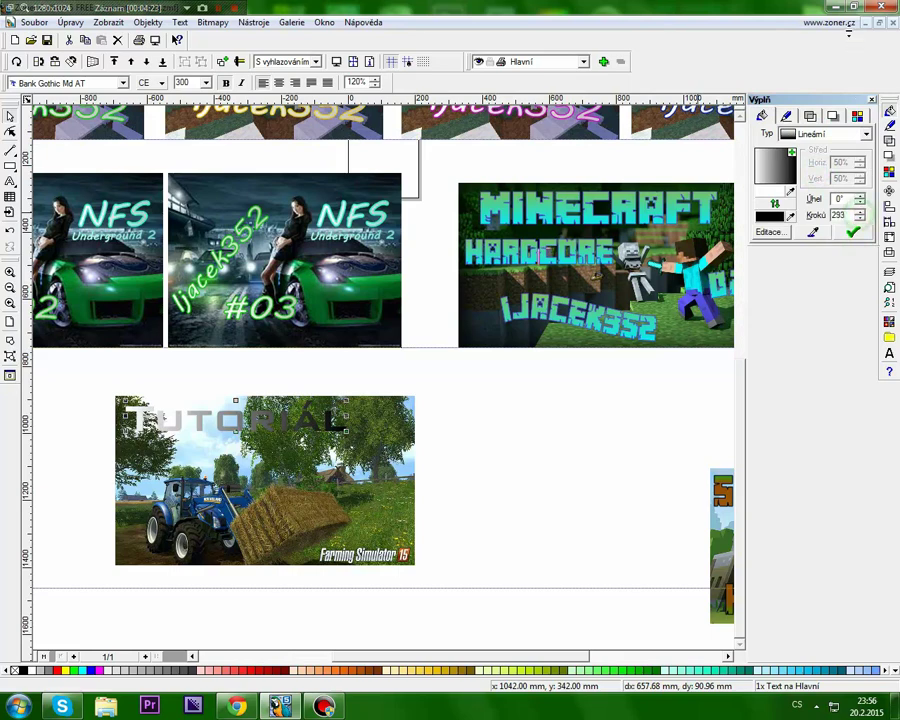
{"action": "left_click_drag", "start_coordinate": [866, 229], "coordinate": [856, 88]}
Set the start colour of the Tutoriál text's gradient to yellow and apply it
{"action": "left_click", "coordinate": [776, 190]}
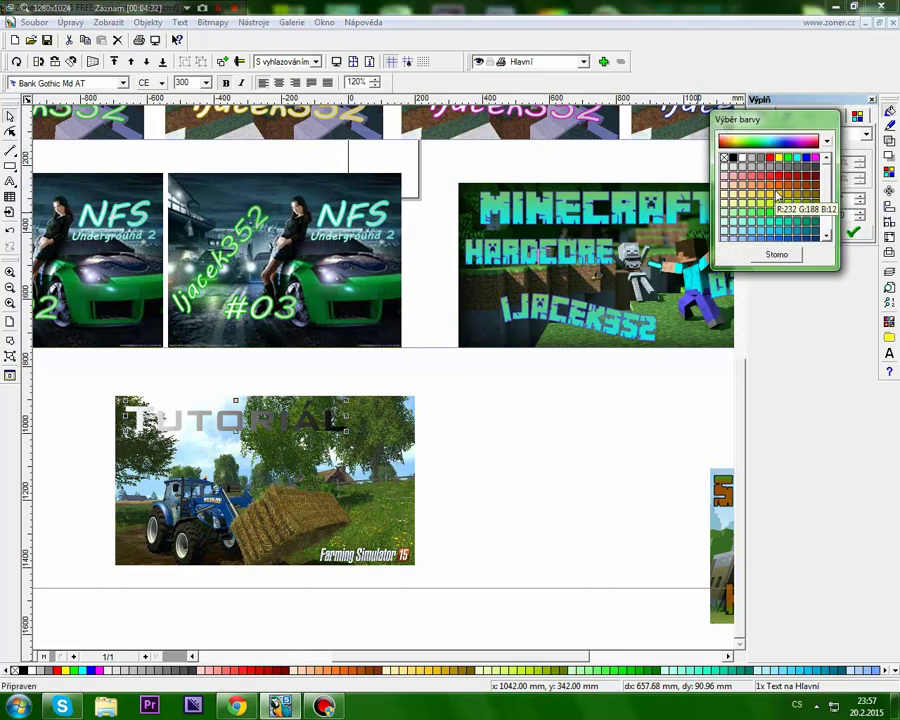
{"action": "left_click", "coordinate": [778, 196]}
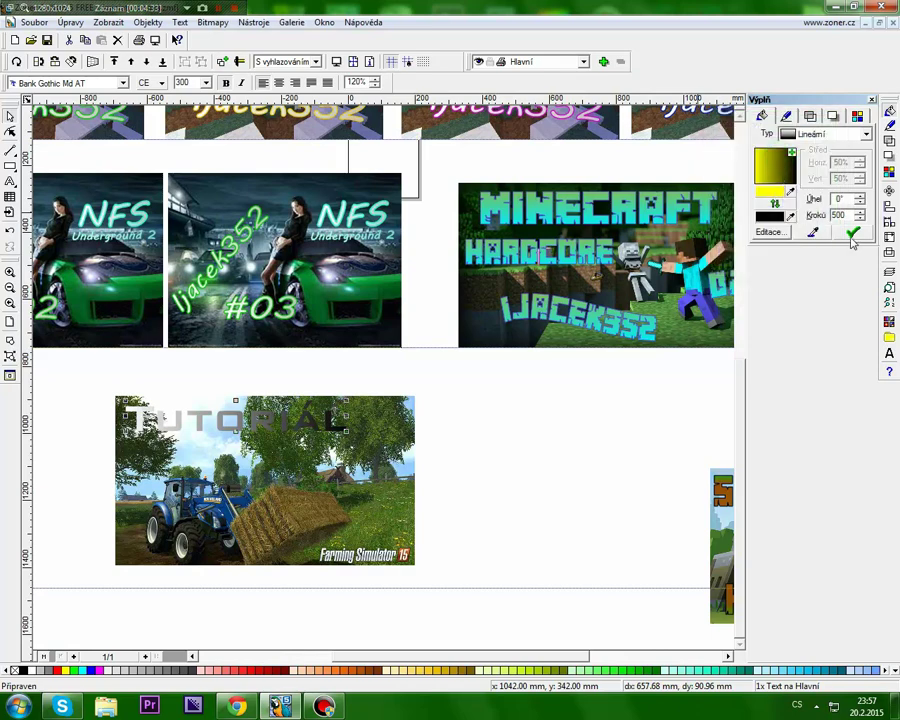
{"action": "left_click", "coordinate": [853, 233]}
Try red and then green as the end colour of the Tutoriál text's gradient
{"action": "left_click", "coordinate": [770, 218]}
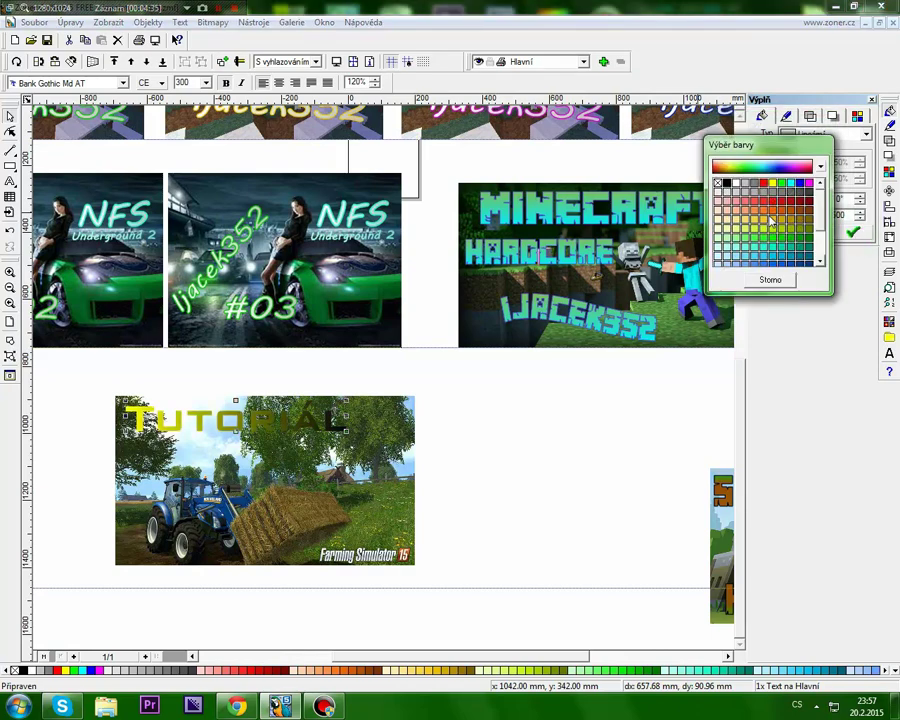
{"action": "left_click", "coordinate": [776, 207]}
{"action": "left_click", "coordinate": [855, 235]}
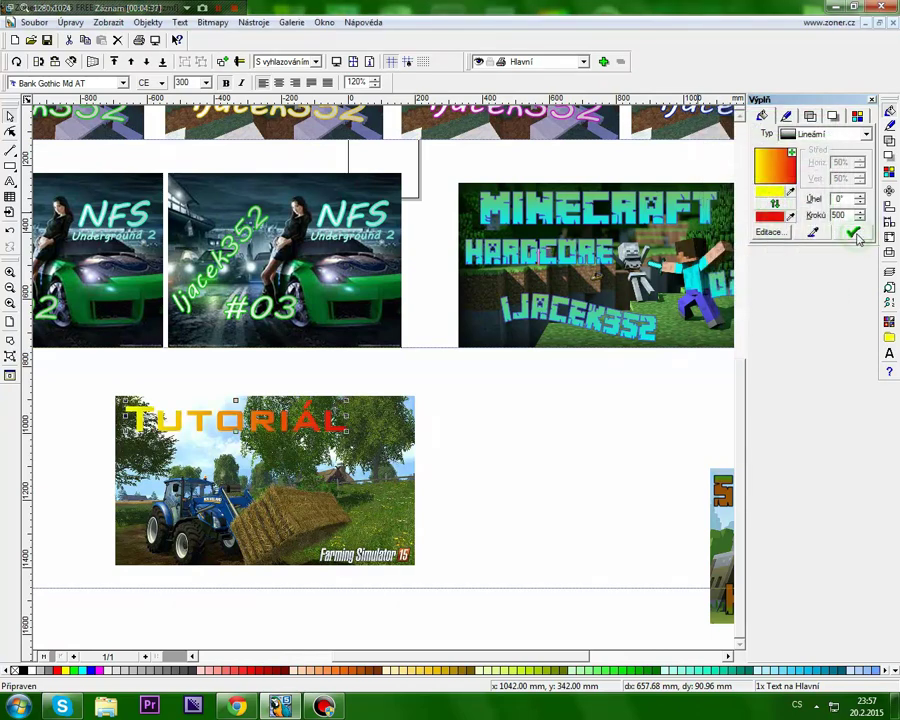
{"action": "left_click", "coordinate": [766, 219]}
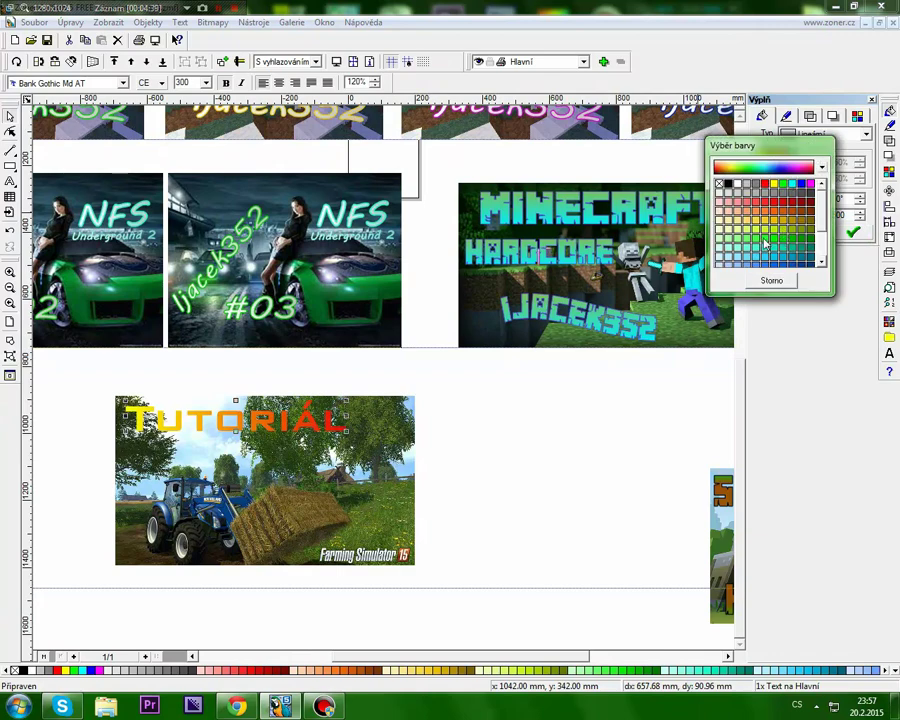
{"action": "left_click", "coordinate": [766, 244]}
{"action": "left_click", "coordinate": [853, 234]}
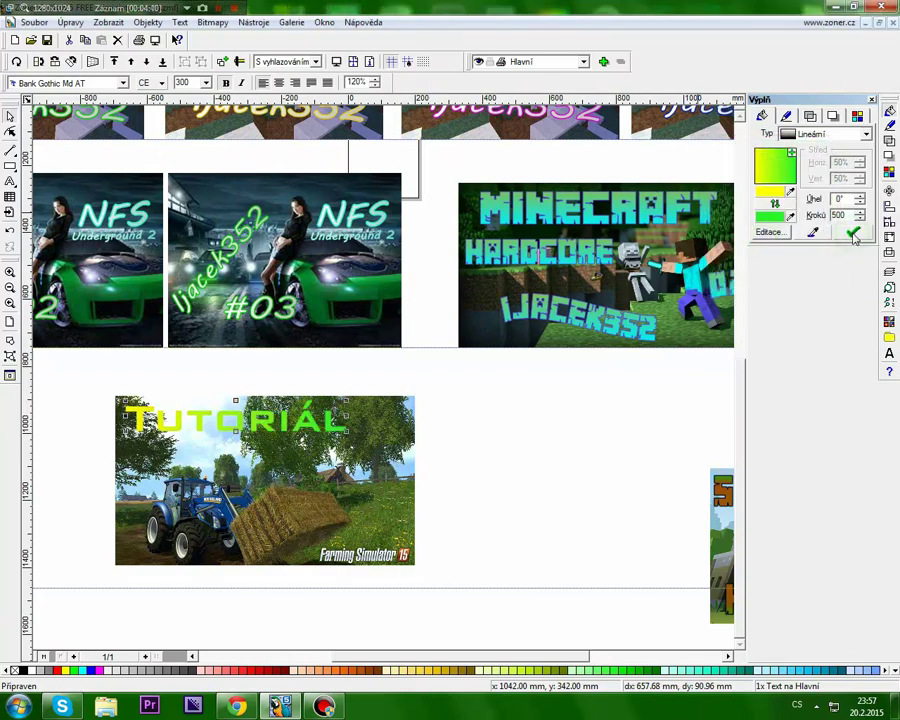
Set the end colour of the Tutoriál text's gradient to dark yellow, about R:175 G:170 B:9
{"action": "left_click", "coordinate": [766, 212]}
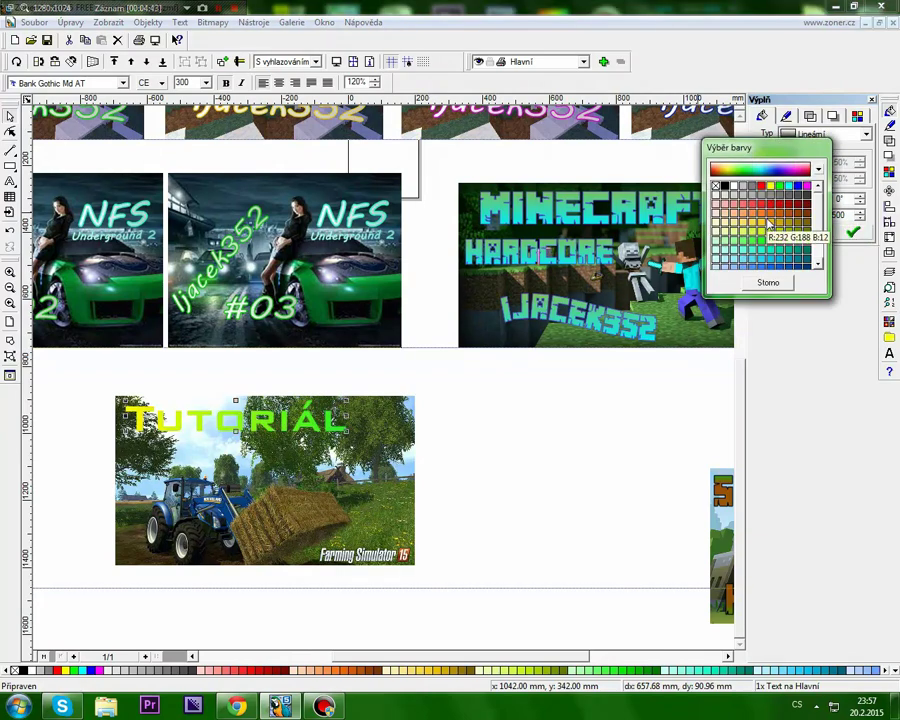
{"action": "left_click", "coordinate": [762, 172]}
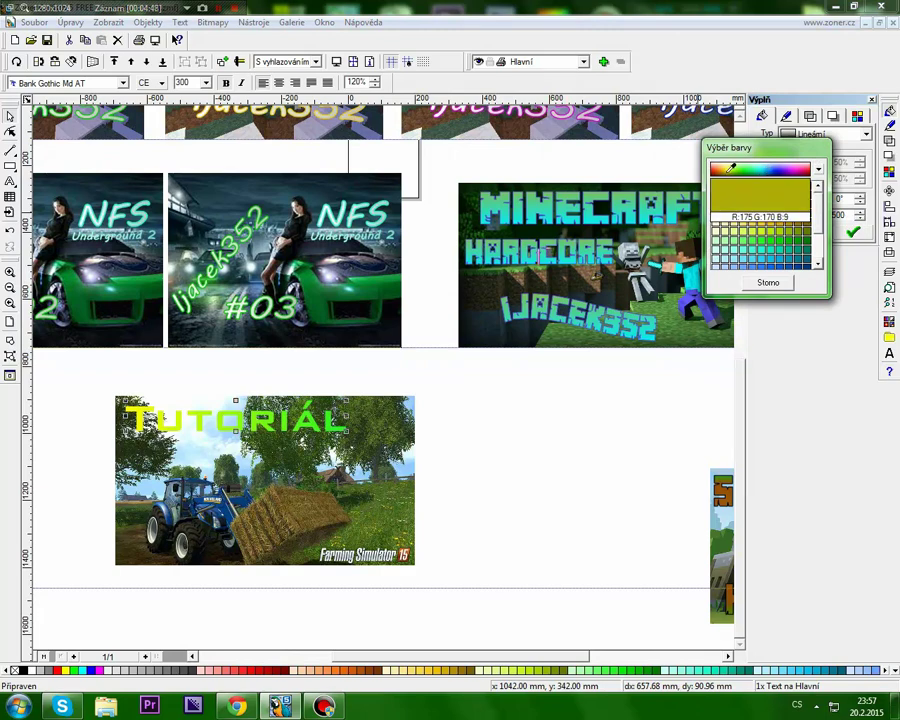
{"action": "left_click", "coordinate": [732, 168]}
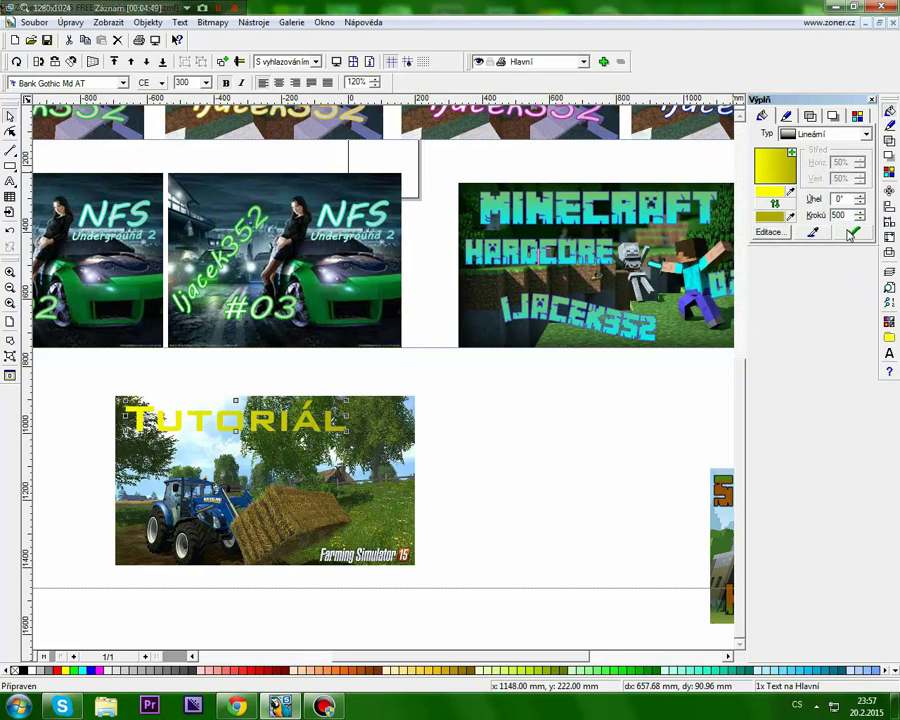
Give the Tutoriál text a solid black outline 3.80 mm wide
{"action": "left_click", "coordinate": [788, 117]}
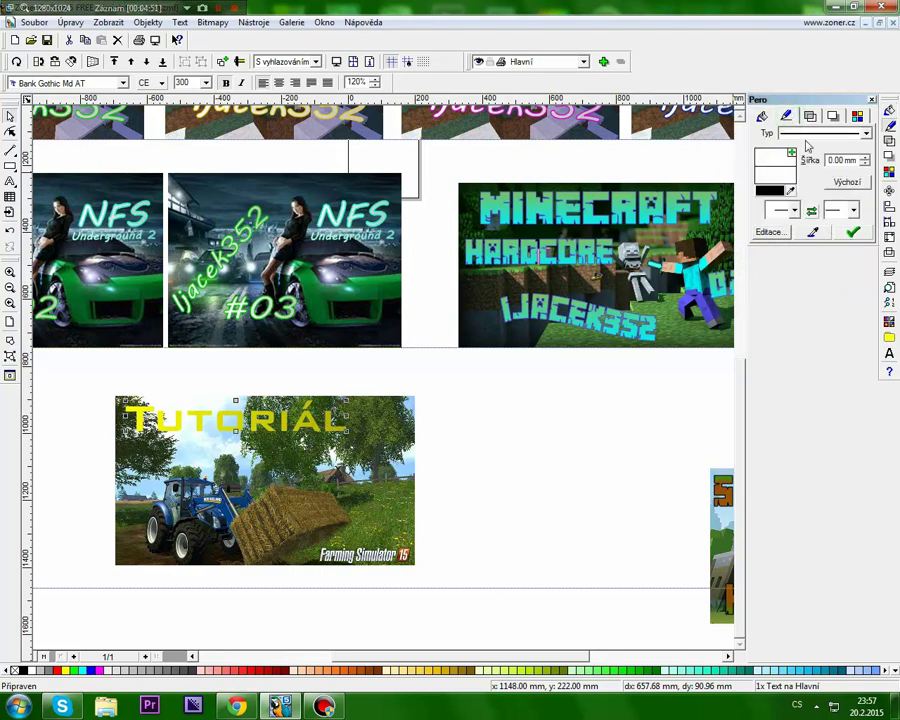
{"action": "left_click", "coordinate": [852, 232]}
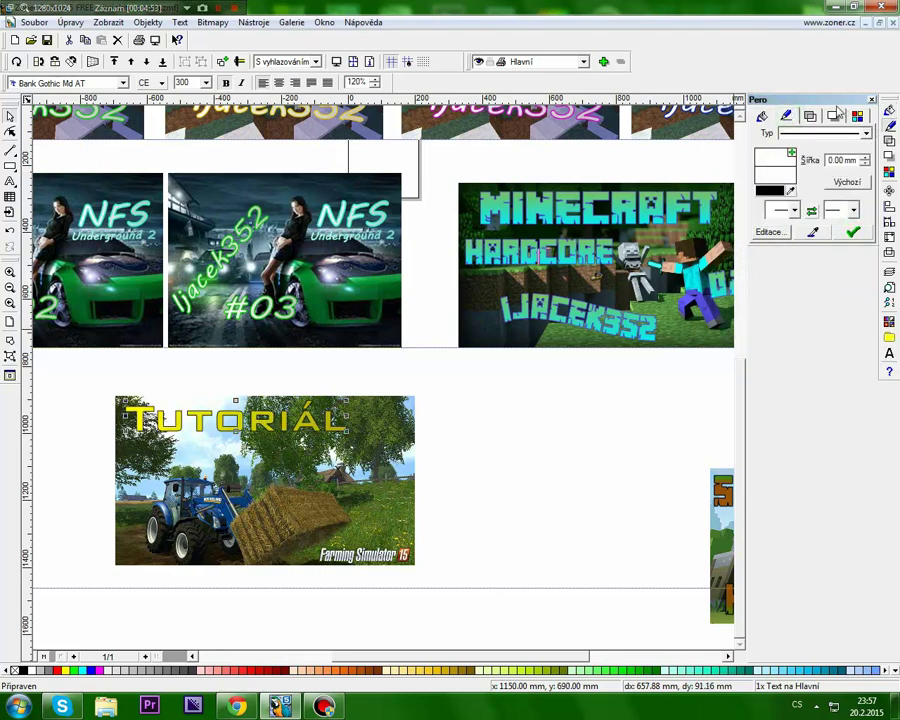
{"action": "left_click", "coordinate": [763, 118]}
{"action": "left_click", "coordinate": [788, 117]}
{"action": "mouse_move", "coordinate": [865, 160]}
{"action": "left_mouse_down"}
{"action": "mouse_move", "coordinate": [861, 139]}
{"action": "mouse_move", "coordinate": [864, 178]}
{"action": "left_mouse_up"}
{"action": "left_click", "coordinate": [855, 235]}
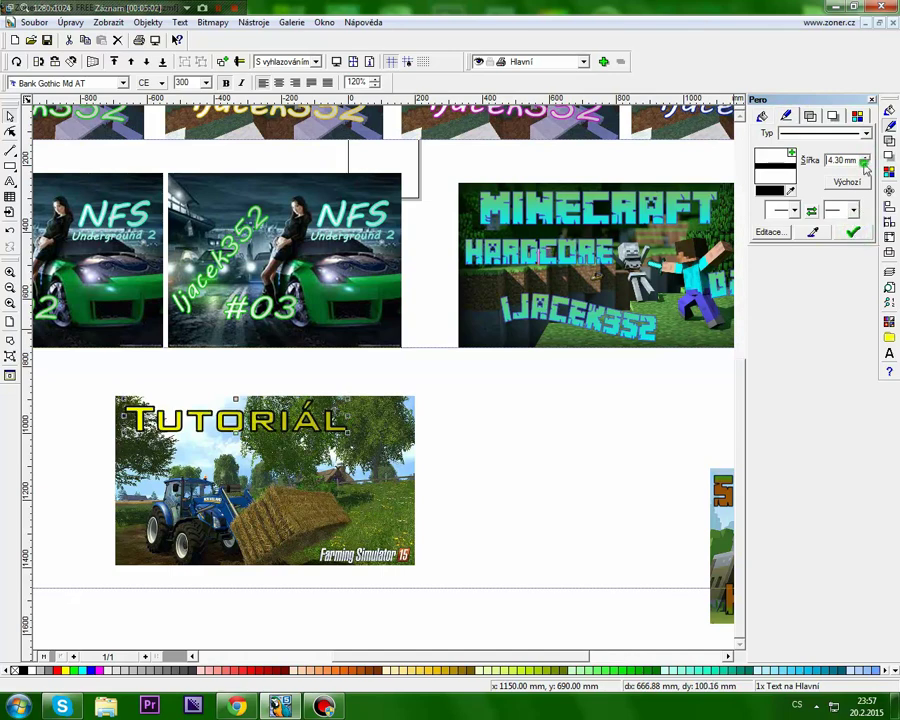
{"action": "left_click", "coordinate": [864, 165]}
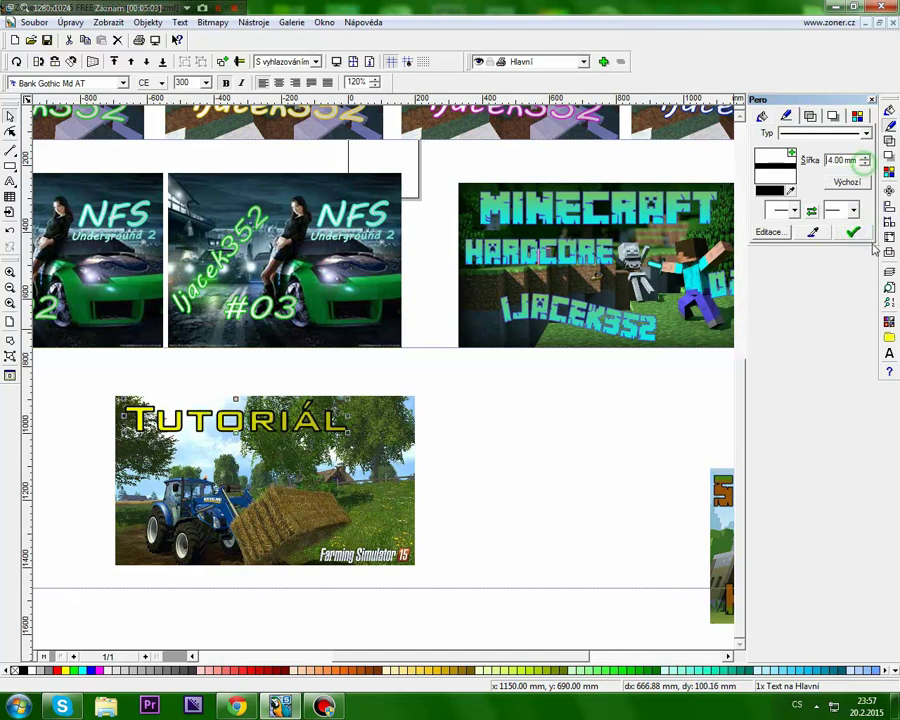
{"action": "left_click", "coordinate": [865, 165]}
{"action": "left_click", "coordinate": [865, 165]}
{"action": "left_click", "coordinate": [852, 231]}
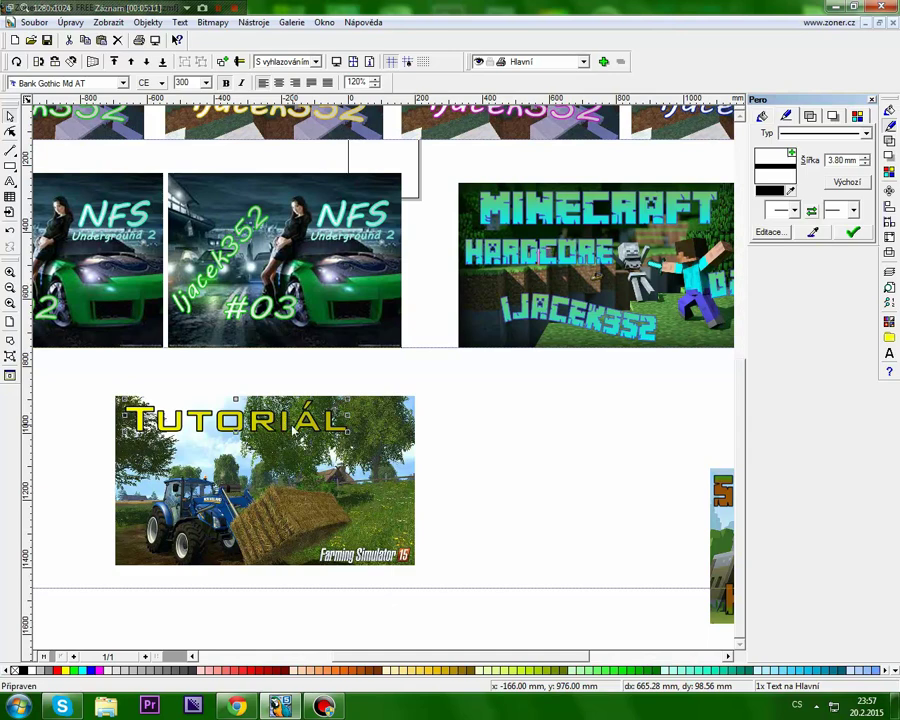
Duplicate the Tutoriál text below and to the right of the original and replace the copy's wording with "Jak vložit"
{"action": "left_click_drag", "start_coordinate": [275, 427], "coordinate": [365, 477]}
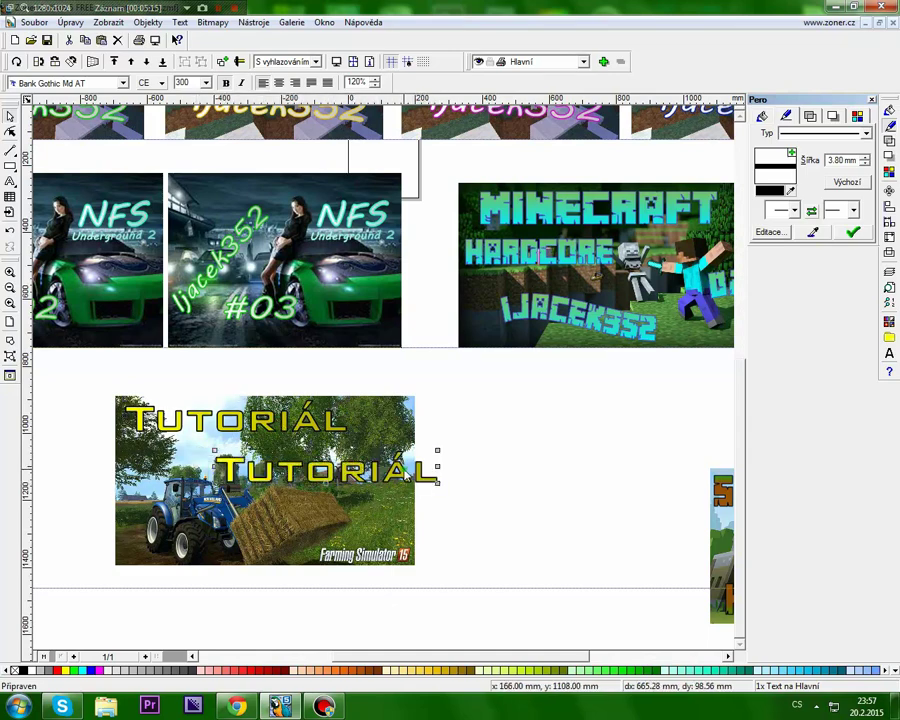
{"action": "double_click", "coordinate": [429, 479]}
{"action": "left_click_drag", "start_coordinate": [429, 479], "coordinate": [216, 472]}
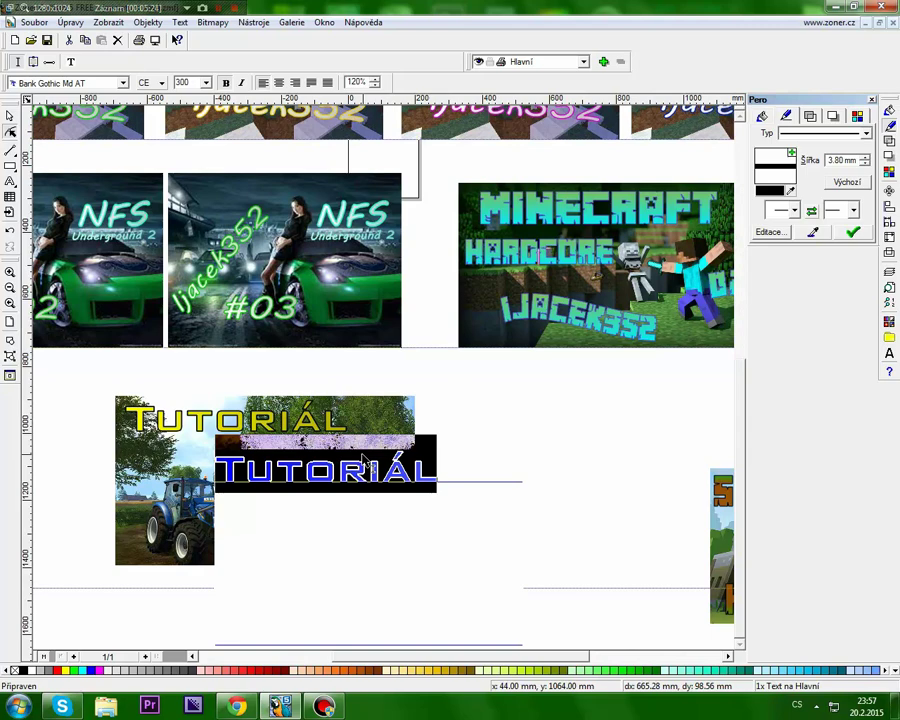
{"action": "type", "text": "Jak"}
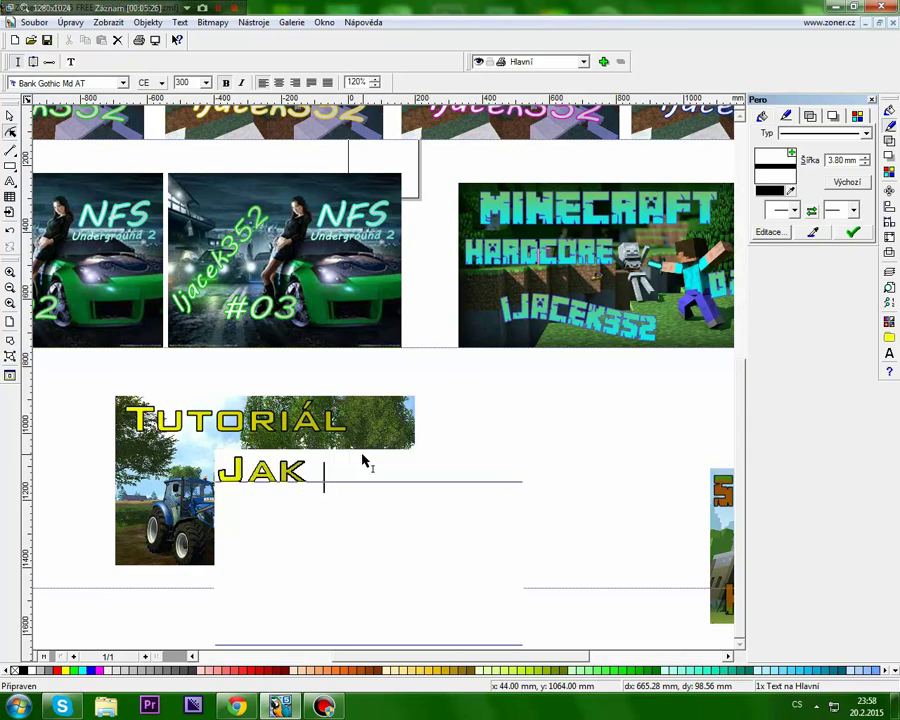
{"action": "type", "text": " vlož"}
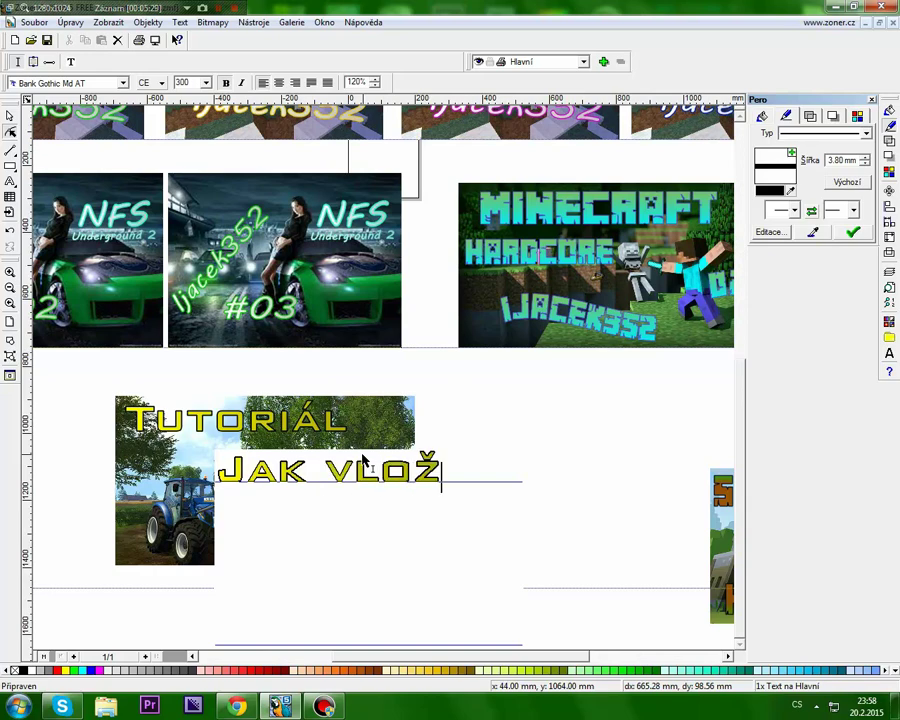
{"action": "type", "text": "it"}
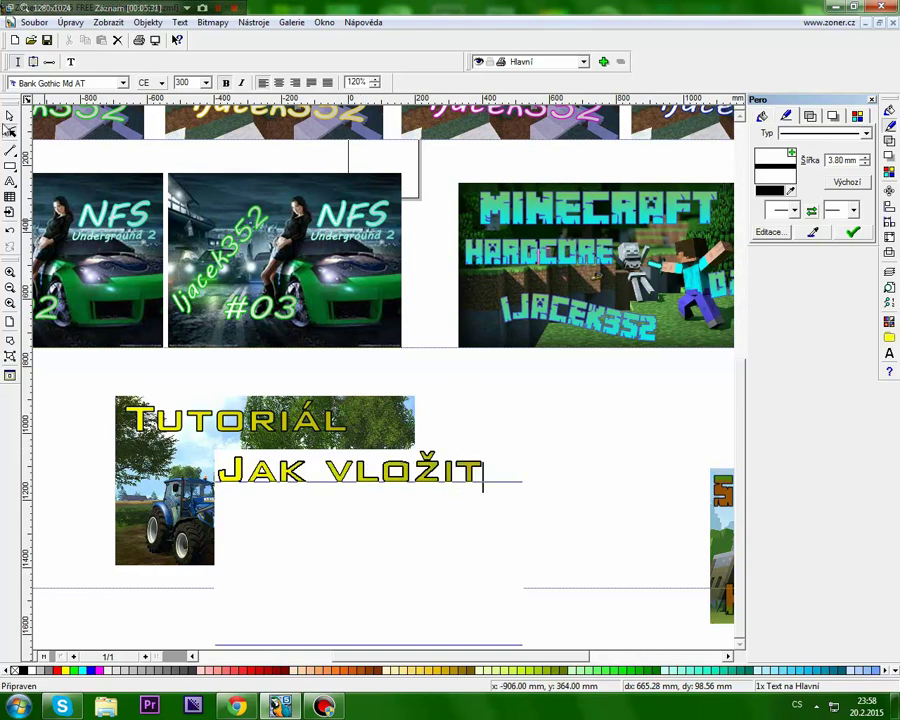
Move the Jak vložit text directly beneath the Tutoriál title and shrink it to about 531 × 69 mm
{"action": "left_click", "coordinate": [9, 117]}
{"action": "left_click_drag", "start_coordinate": [424, 468], "coordinate": [389, 458]}
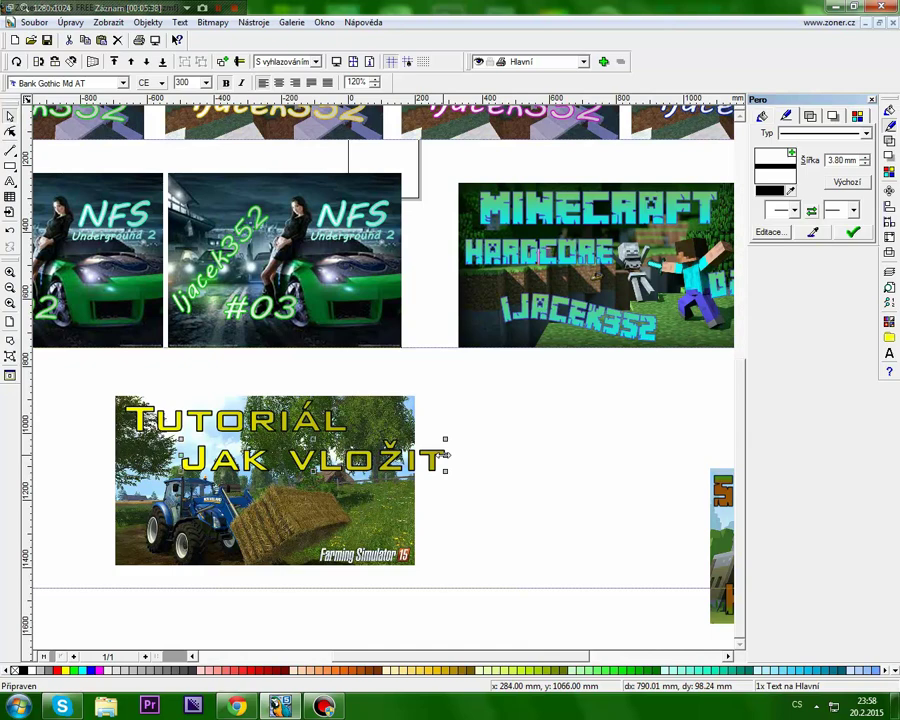
{"action": "left_click_drag", "start_coordinate": [445, 468], "coordinate": [309, 440]}
{"action": "left_click", "coordinate": [440, 583]}
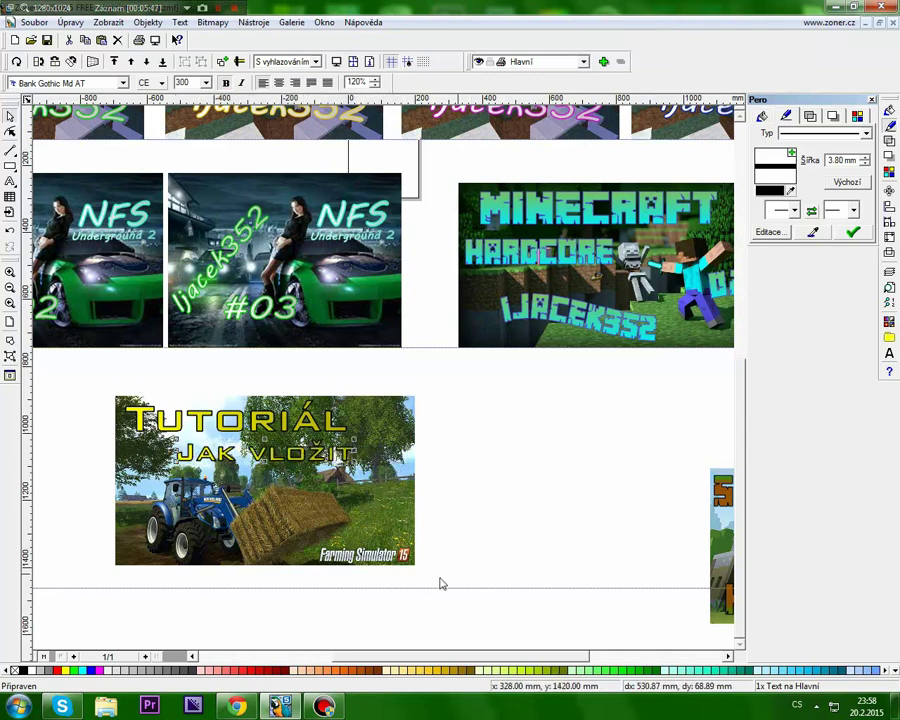
Look over the other thumbnails on the page and shift the Trailer thumbnail slightly within its stack
{"action": "left_click", "coordinate": [9, 288]}
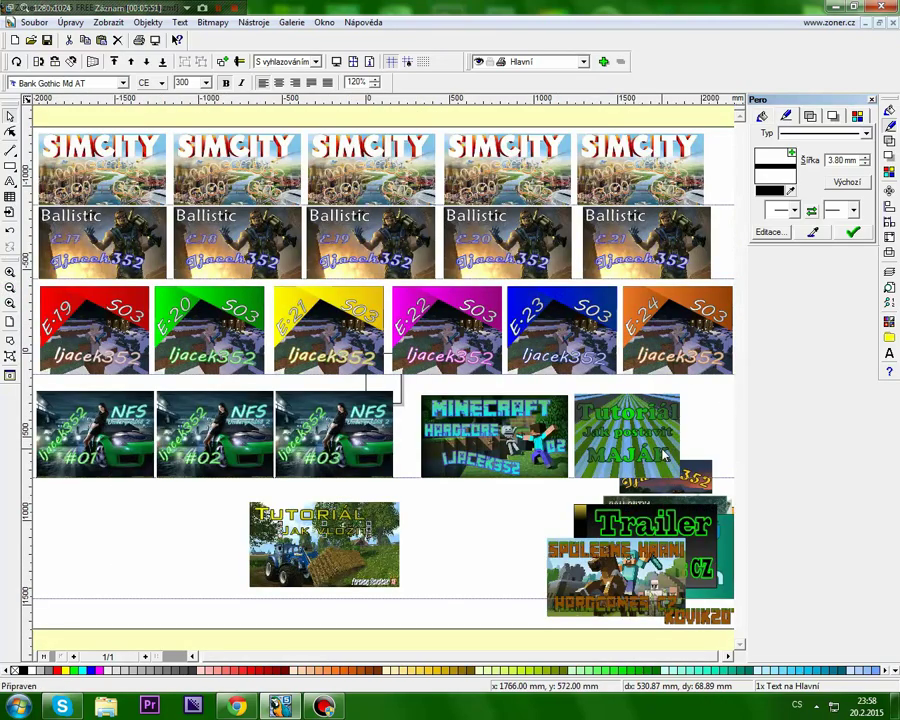
{"action": "left_click", "coordinate": [658, 447]}
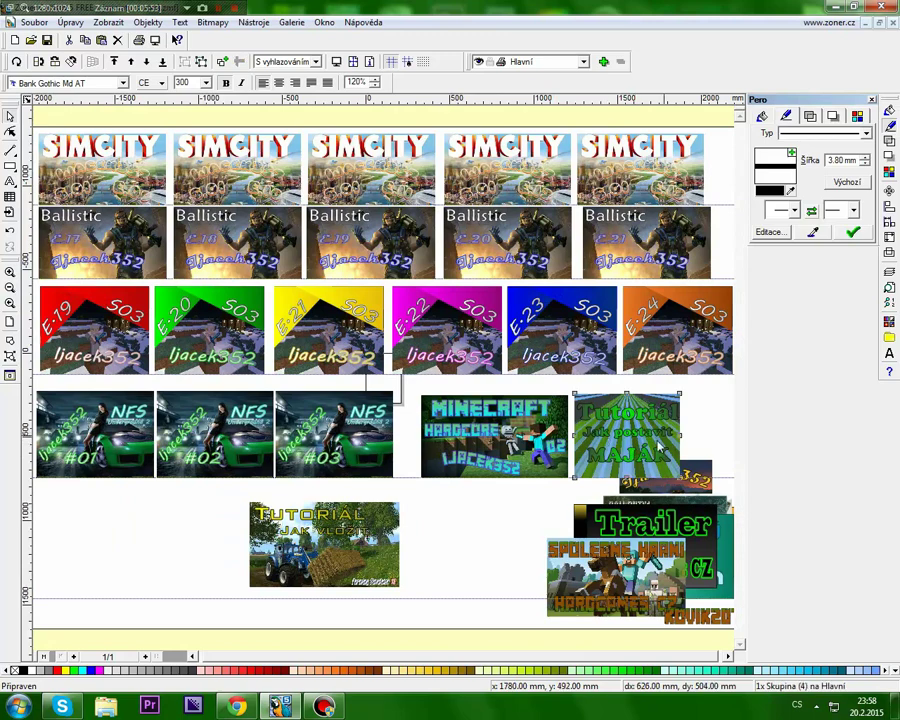
{"action": "left_click_drag", "start_coordinate": [695, 515], "coordinate": [672, 515]}
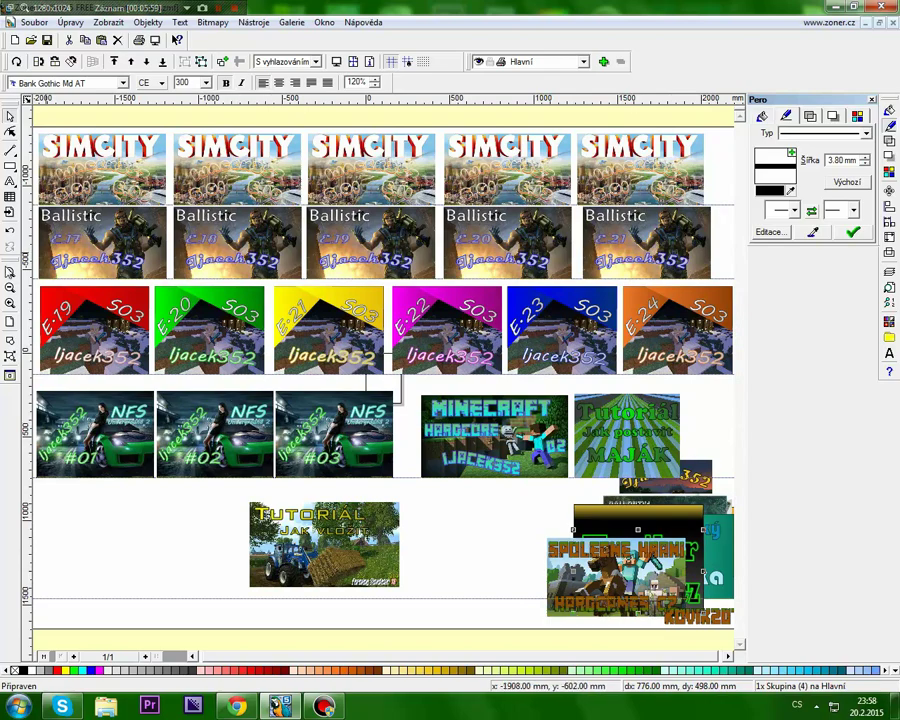
{"action": "left_click", "coordinate": [344, 545]}
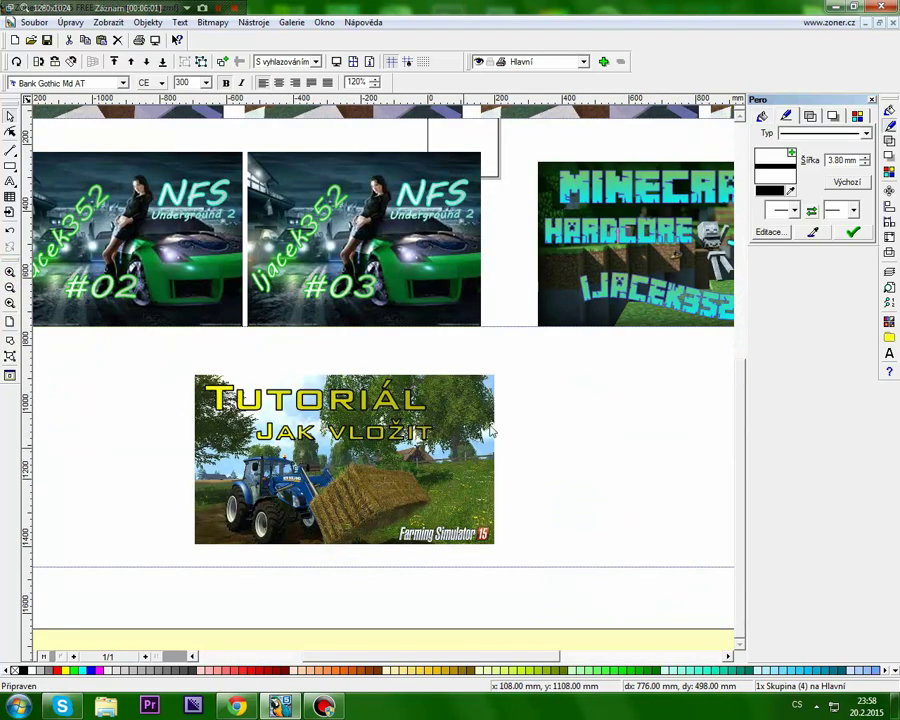
{"action": "left_click", "coordinate": [580, 426]}
Duplicate the Jak vložit text below the original and replace the copy's wording with "MAPU"
{"action": "left_click", "coordinate": [404, 433]}
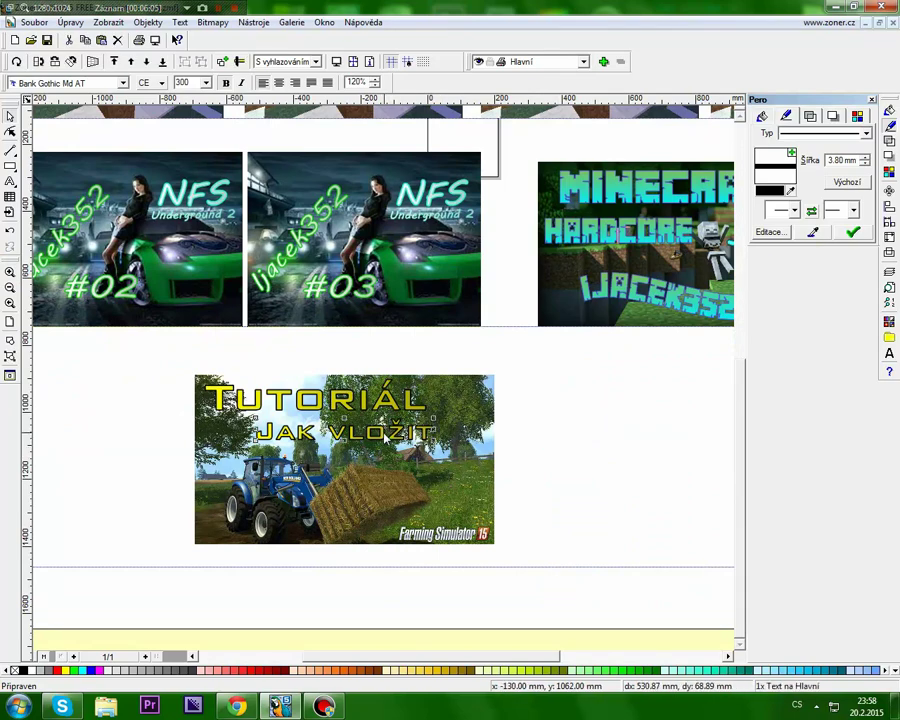
{"action": "left_click_drag", "start_coordinate": [382, 436], "coordinate": [318, 468]}
{"action": "double_click", "coordinate": [438, 468]}
{"action": "type", "text": "MAPU"}
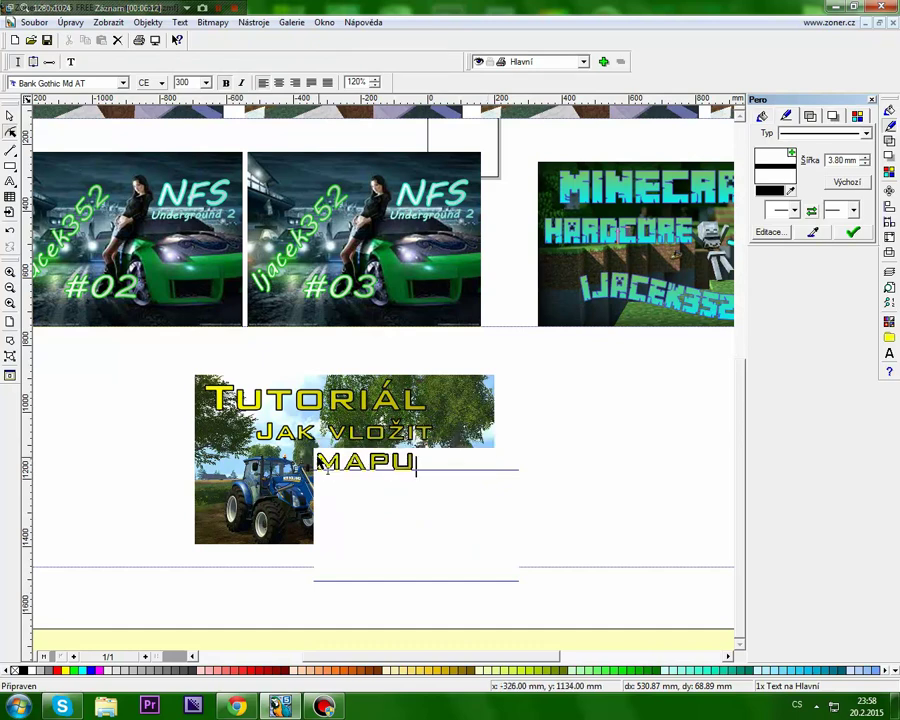
Shift the MAPU text to the right under Jak vložit and add a duplicate below it reading "A Mody"
{"action": "left_click", "coordinate": [9, 116]}
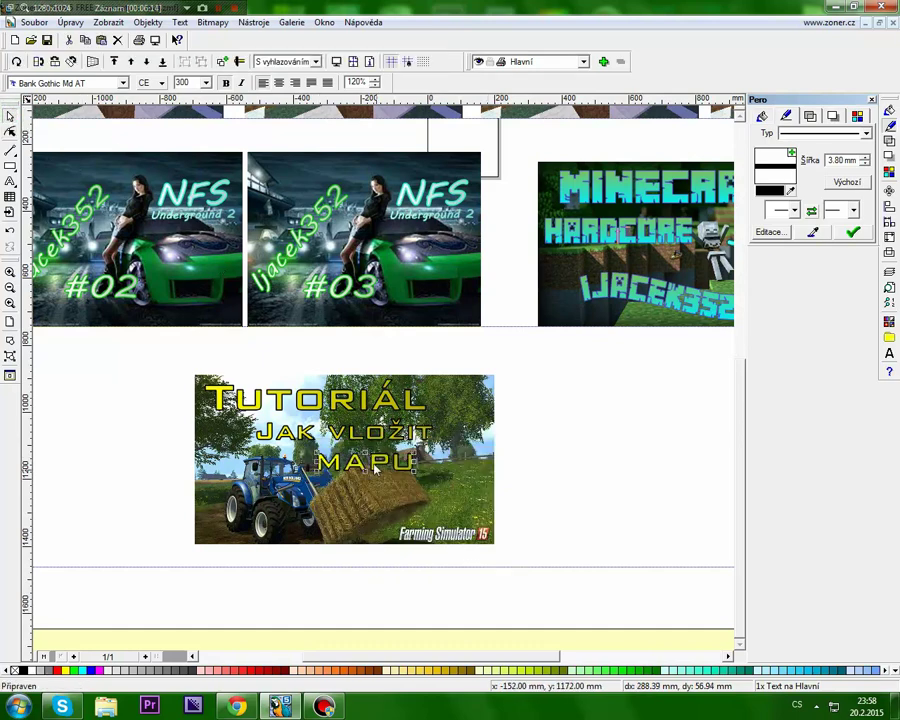
{"action": "left_click_drag", "start_coordinate": [373, 465], "coordinate": [309, 498]}
{"action": "double_click", "coordinate": [376, 485]}
{"action": "type", "text": "A"}
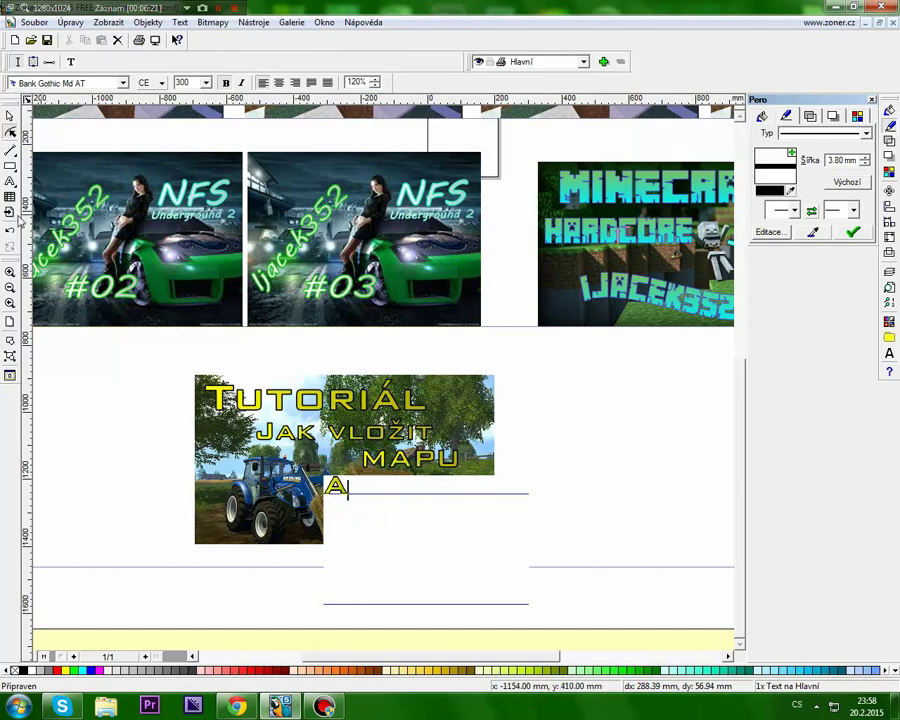
{"action": "type", "text": " Mody"}
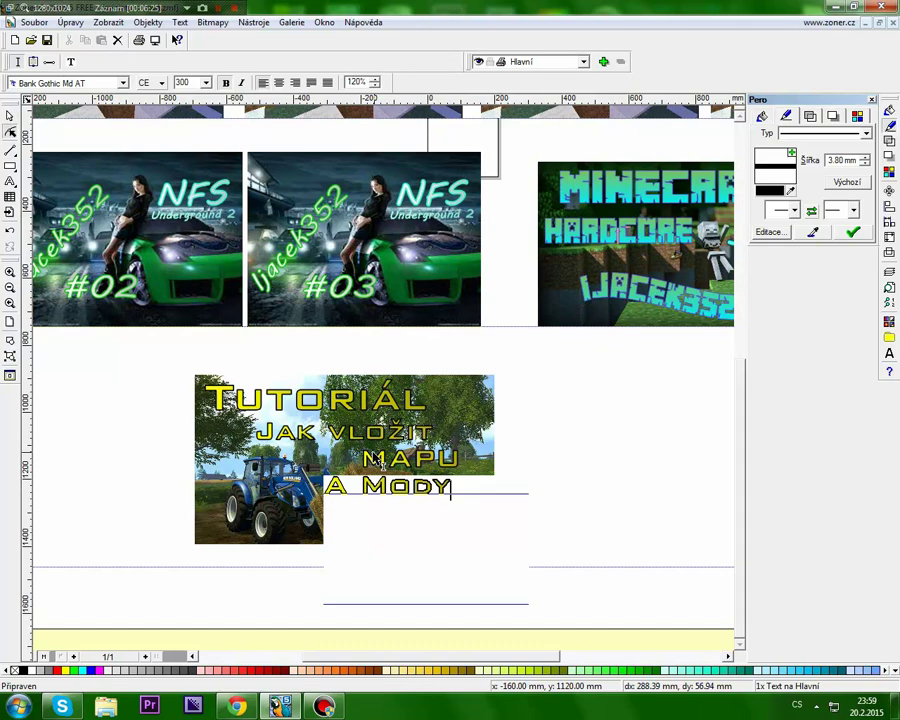
Correct the wording of the lowest text line to "A Módy" and finish editing it
{"action": "key", "text": "Left"}
{"action": "key", "text": "Left"}
{"action": "key", "text": "BackSpace"}
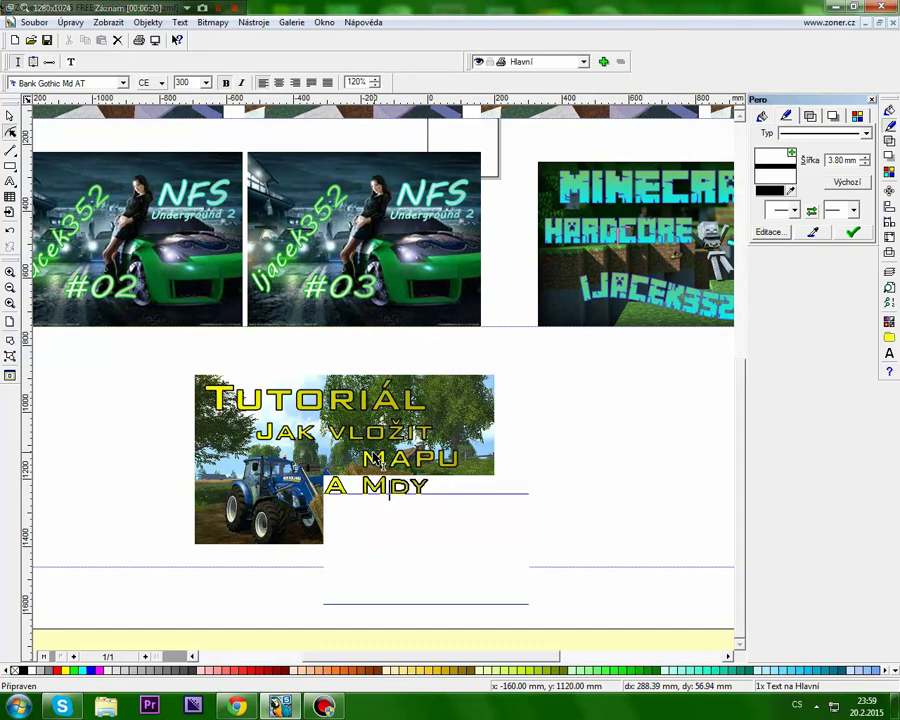
{"action": "type", "text": "ó"}
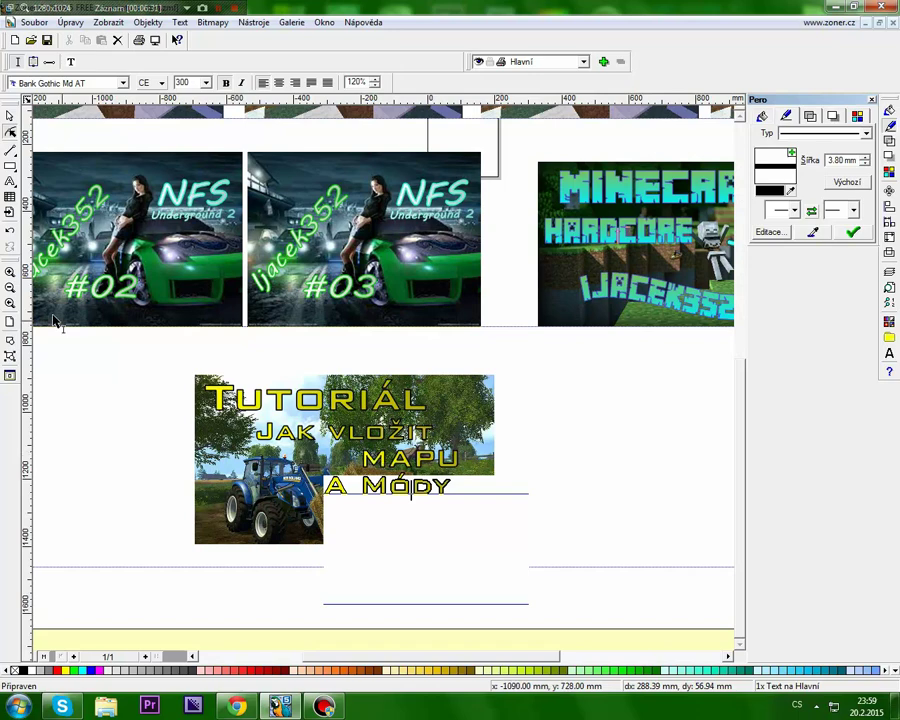
{"action": "left_click", "coordinate": [11, 116]}
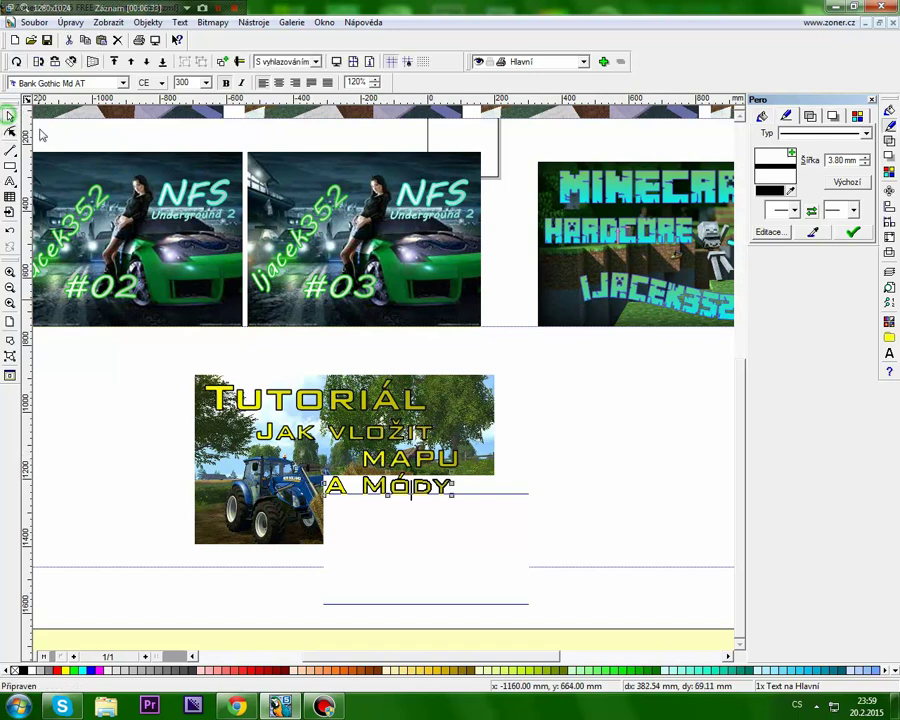
Move the A Módy text to just above the Farming Simulator 15 logo and place MAPU to its left
{"action": "left_click_drag", "start_coordinate": [435, 484], "coordinate": [441, 488]}
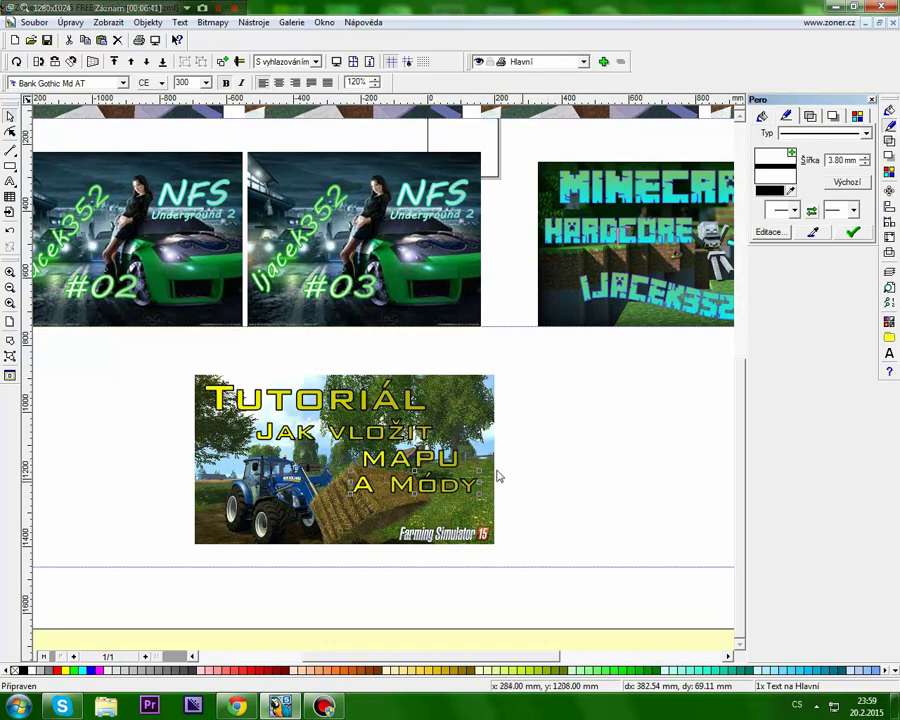
{"action": "left_click", "coordinate": [626, 413]}
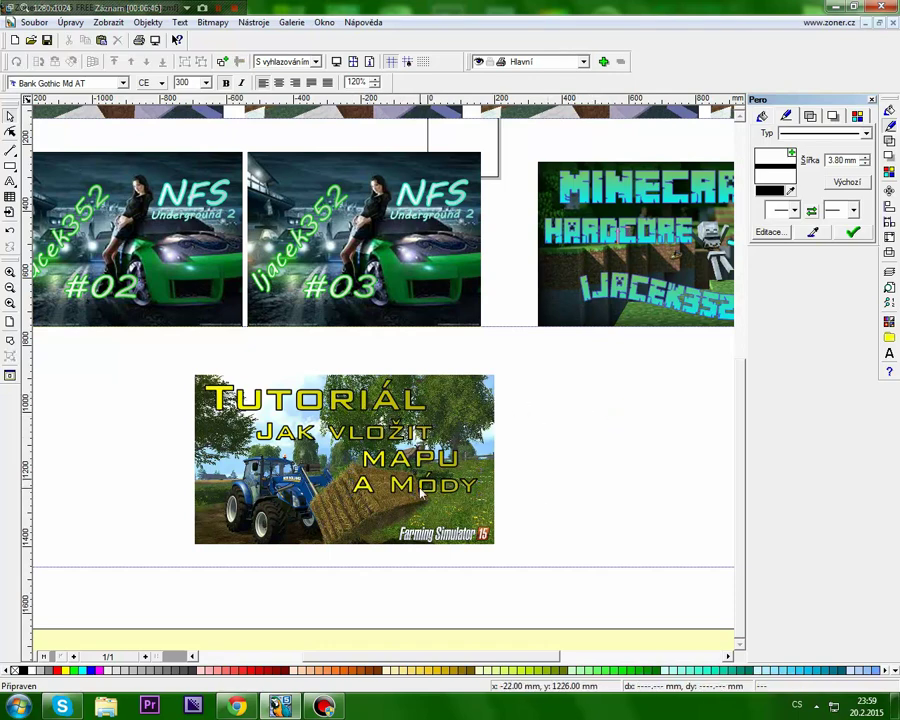
{"action": "left_click_drag", "start_coordinate": [422, 491], "coordinate": [432, 522]}
{"action": "left_click_drag", "start_coordinate": [418, 455], "coordinate": [320, 512]}
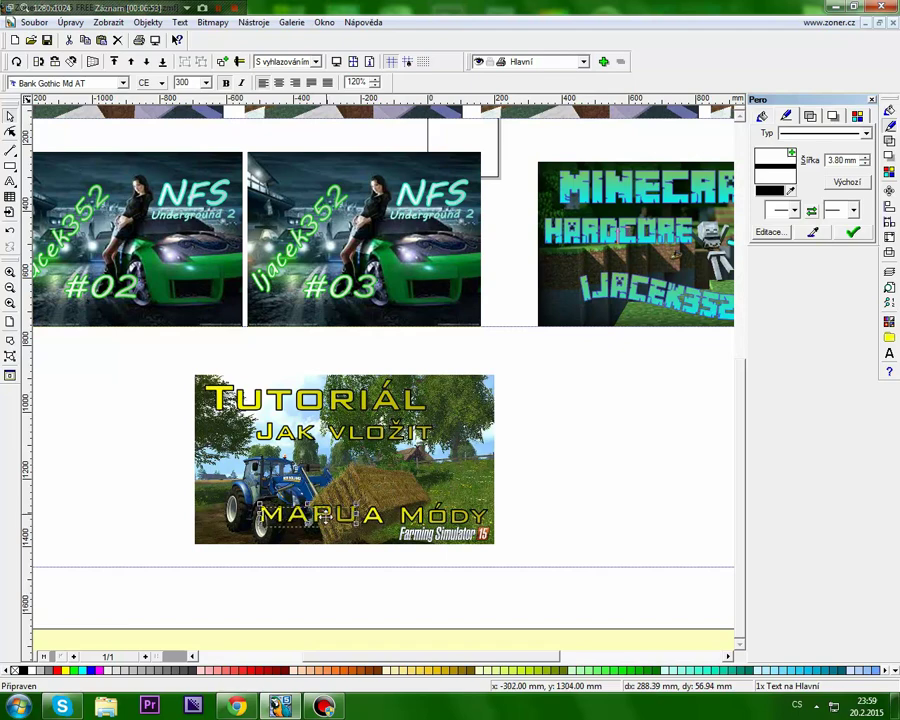
{"action": "left_click", "coordinate": [478, 526]}
{"action": "left_click_drag", "start_coordinate": [328, 517], "coordinate": [325, 514]}
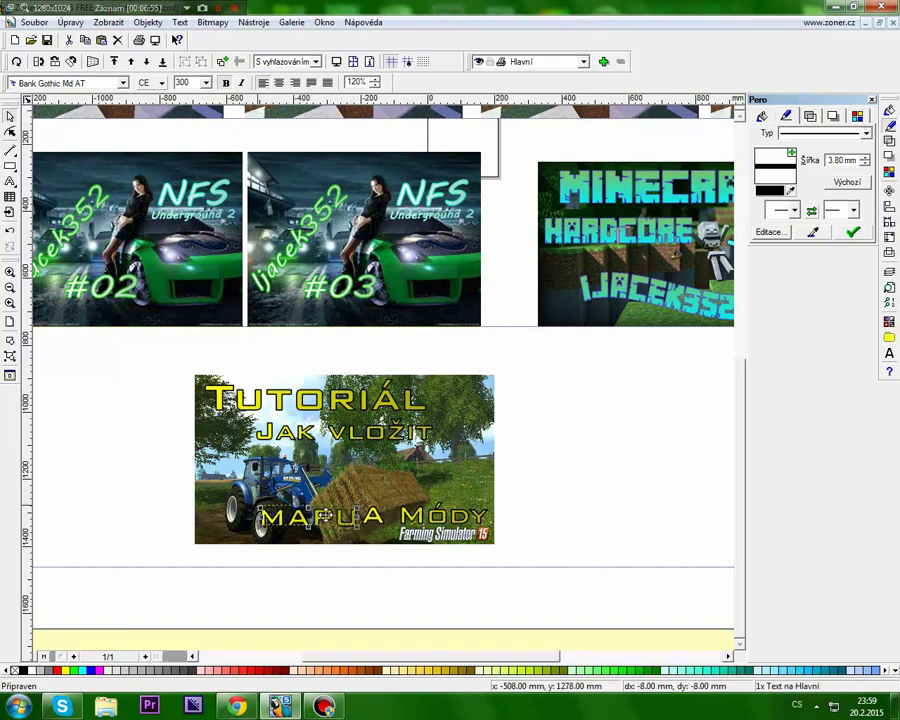
Align MAPU and A Módy in one row with a temporary horizontal guide, and move Jak vložit directly above them
{"action": "left_click_drag", "start_coordinate": [372, 108], "coordinate": [426, 524]}
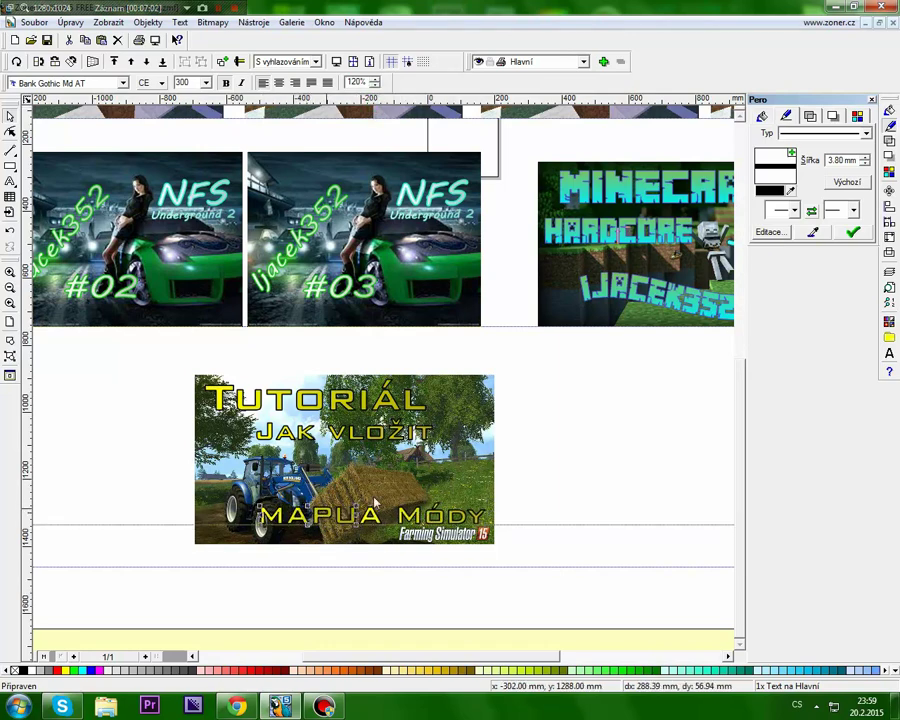
{"action": "left_click_drag", "start_coordinate": [315, 515], "coordinate": [304, 515]}
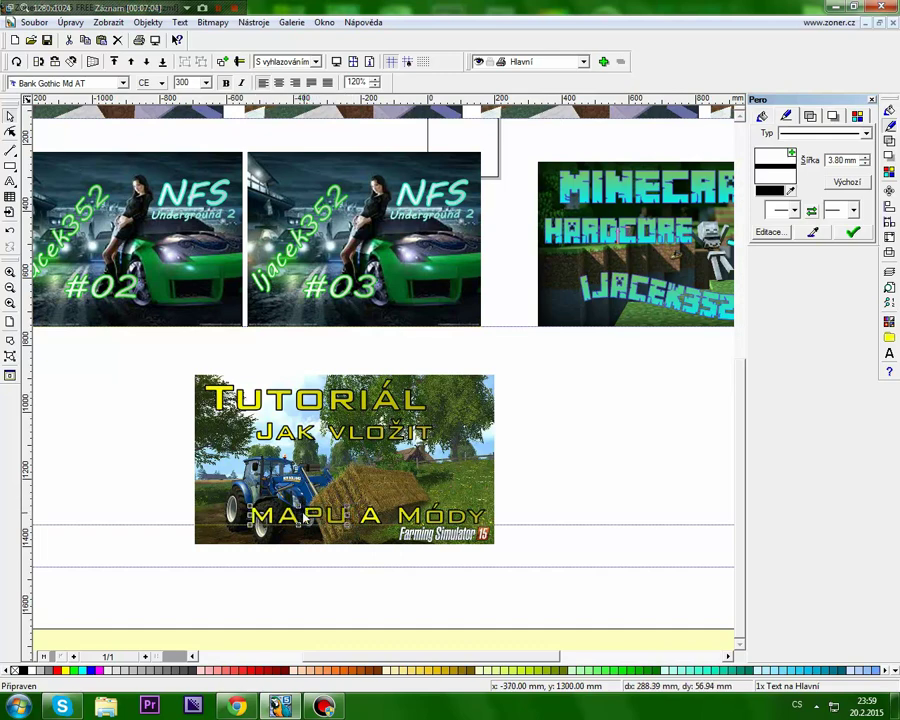
{"action": "left_click", "coordinate": [558, 568]}
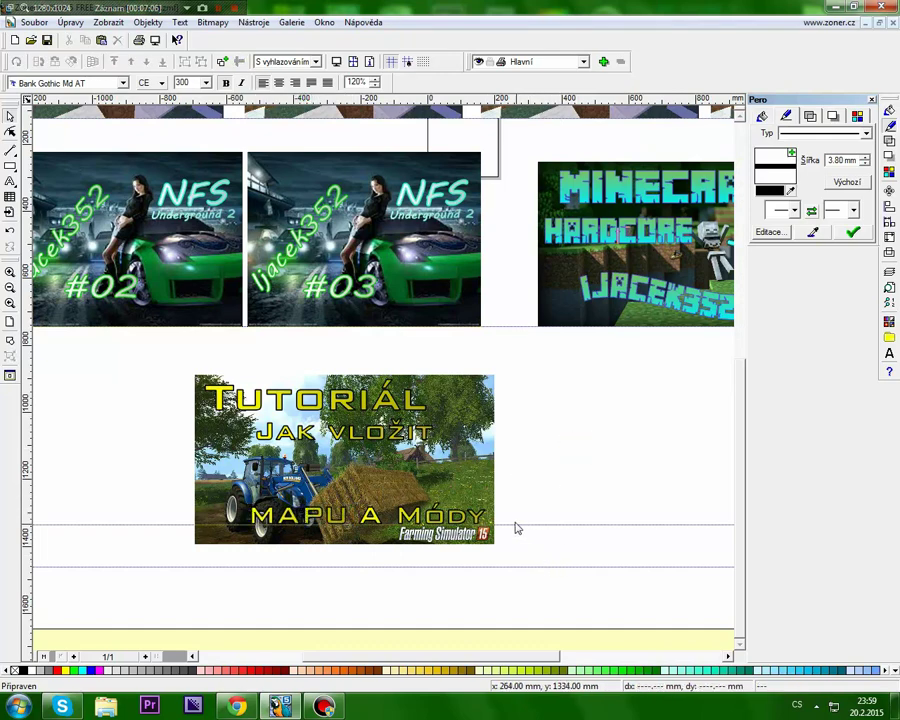
{"action": "left_click_drag", "start_coordinate": [512, 524], "coordinate": [564, 96]}
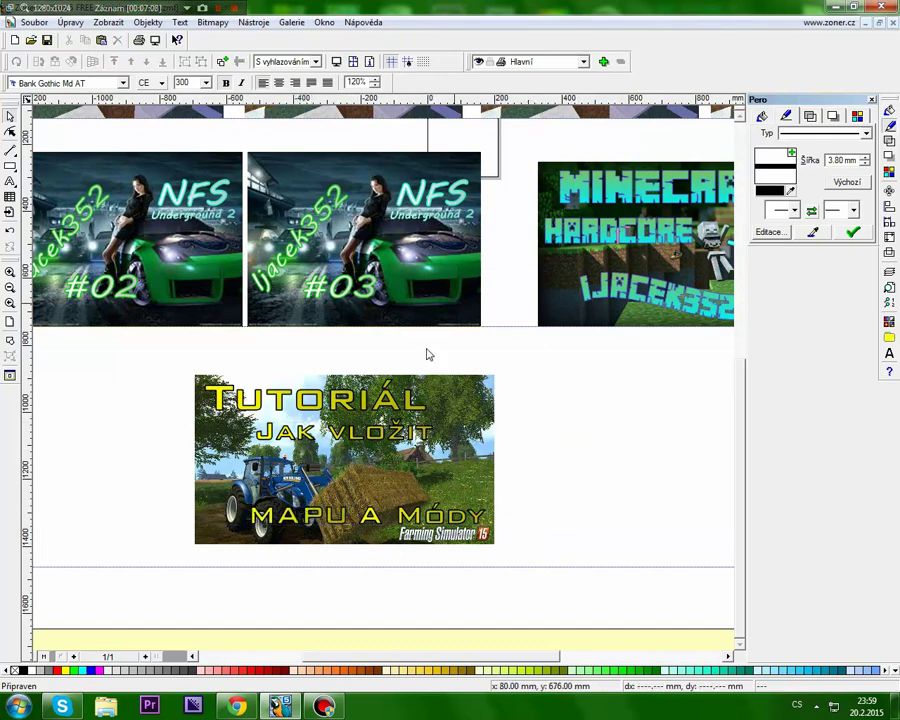
{"action": "left_click_drag", "start_coordinate": [341, 434], "coordinate": [360, 481]}
Bend the baseline of the Tutoriál title into a gentle wave, arching its first half and dipping its second half
{"action": "left_click", "coordinate": [301, 403]}
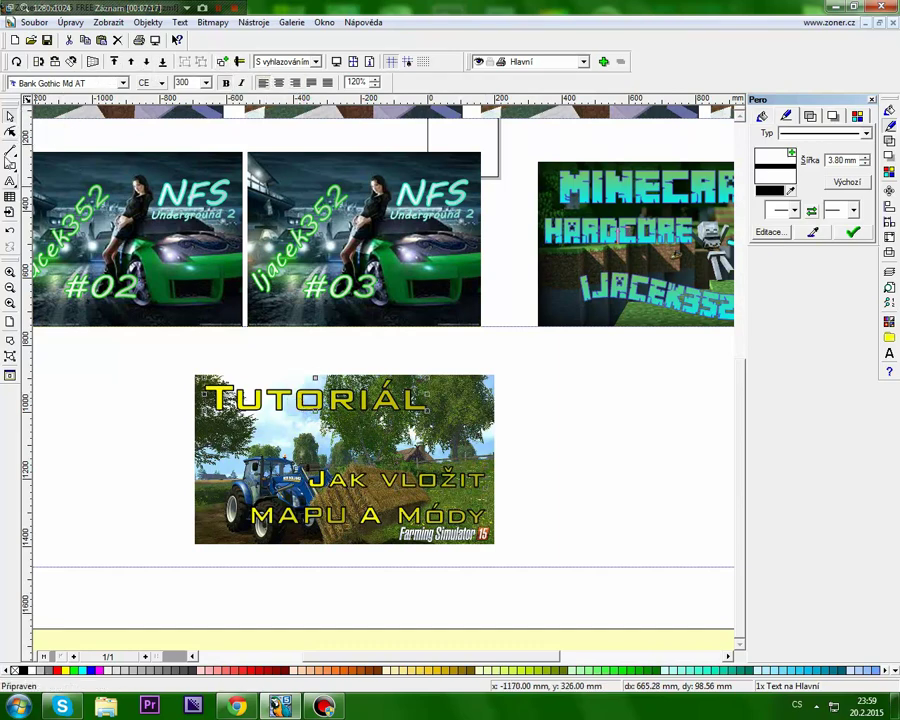
{"action": "left_click", "coordinate": [10, 133]}
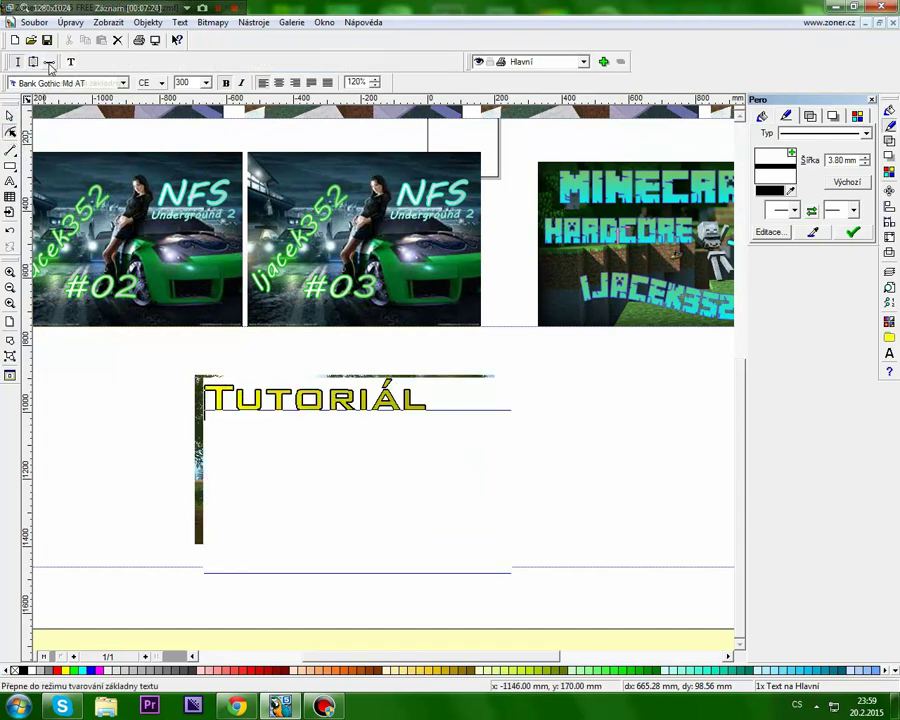
{"action": "left_click", "coordinate": [426, 398]}
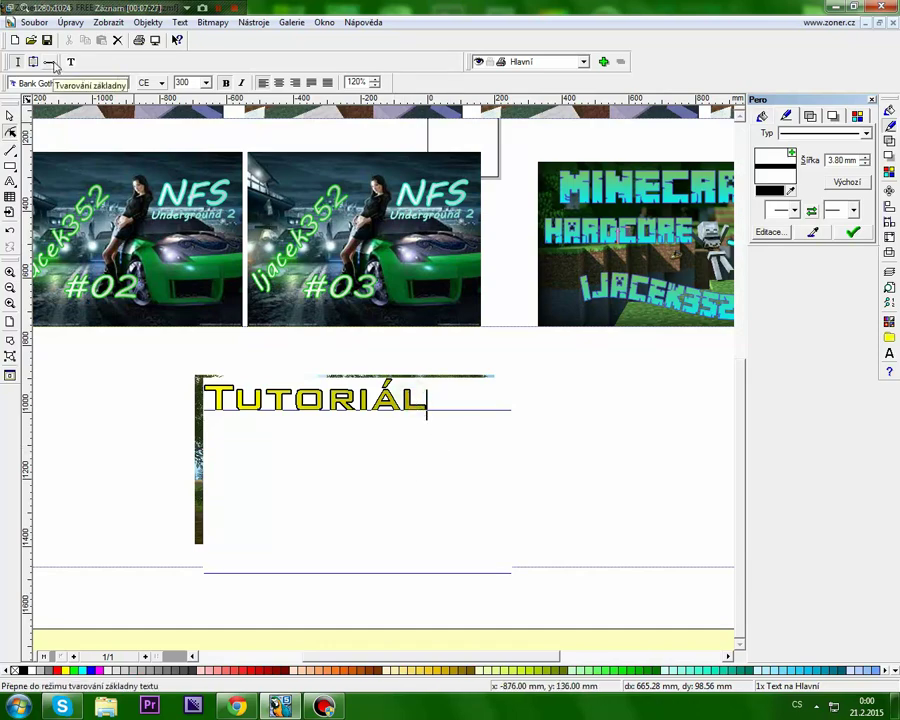
{"action": "left_click", "coordinate": [54, 63]}
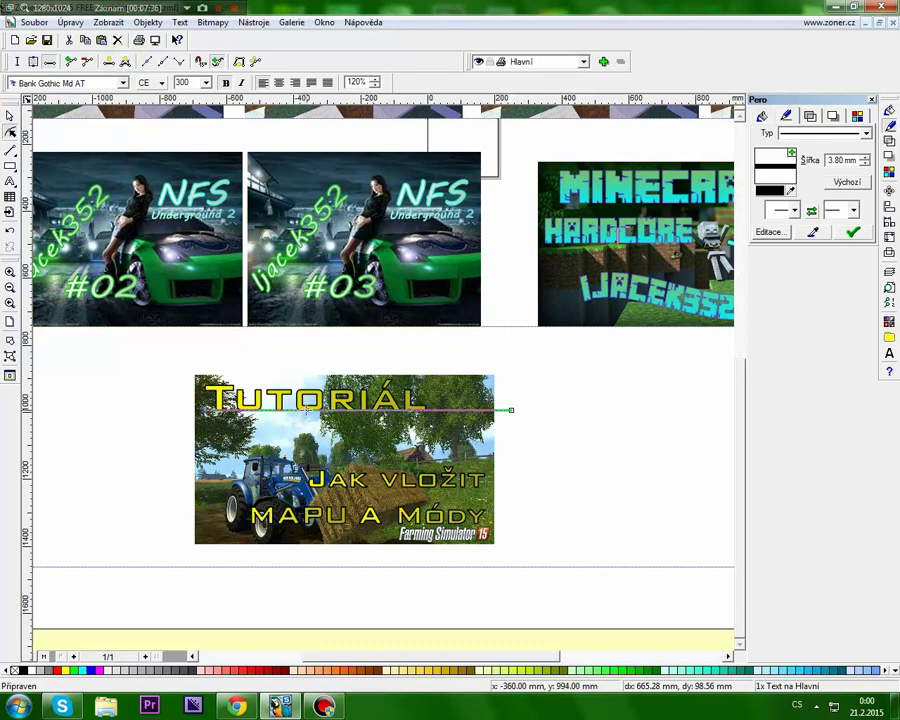
{"action": "left_click_drag", "start_coordinate": [306, 408], "coordinate": [313, 396]}
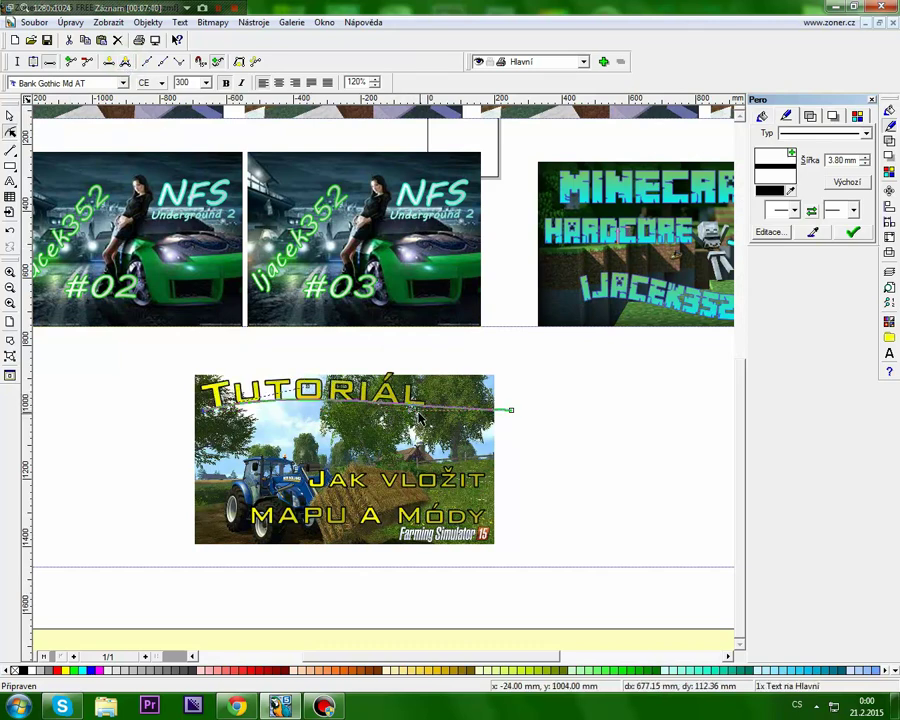
{"action": "left_click_drag", "start_coordinate": [419, 405], "coordinate": [417, 418]}
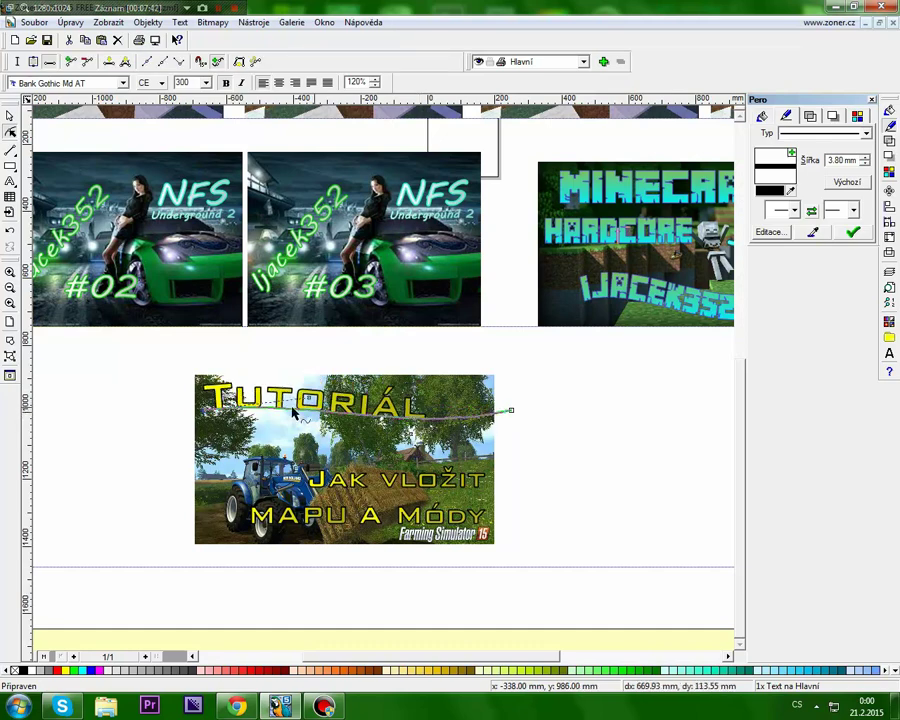
{"action": "left_click_drag", "start_coordinate": [310, 398], "coordinate": [313, 389]}
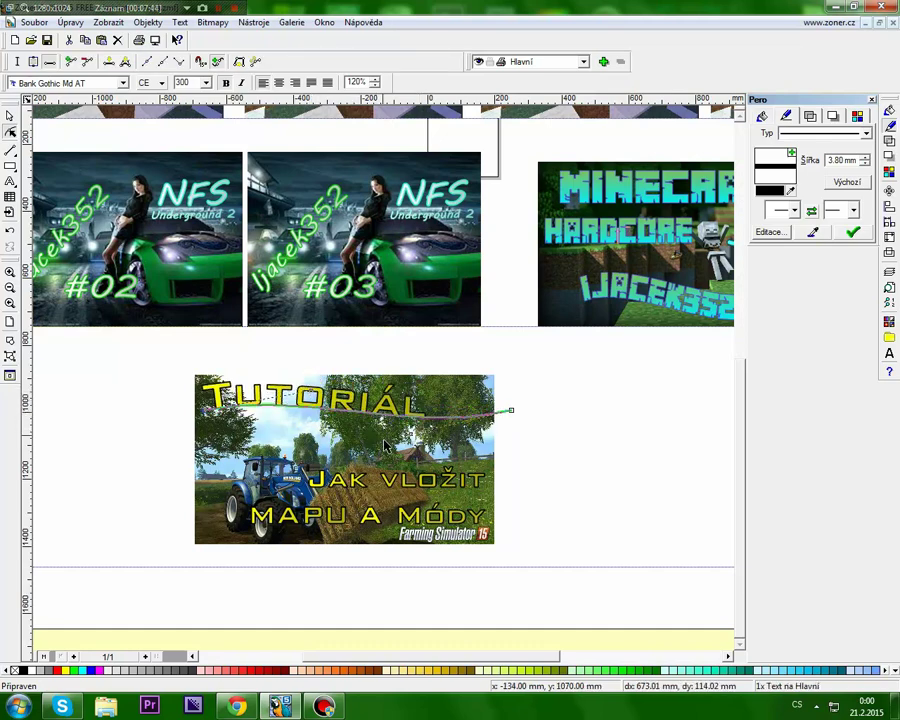
Shift the curved Tutoriál title toward the picture's right edge and move Jak vložit up directly beneath it
{"action": "left_click", "coordinate": [10, 115]}
{"action": "left_click_drag", "start_coordinate": [326, 398], "coordinate": [383, 398]}
{"action": "left_click", "coordinate": [582, 431]}
{"action": "left_click_drag", "start_coordinate": [406, 468], "coordinate": [390, 418]}
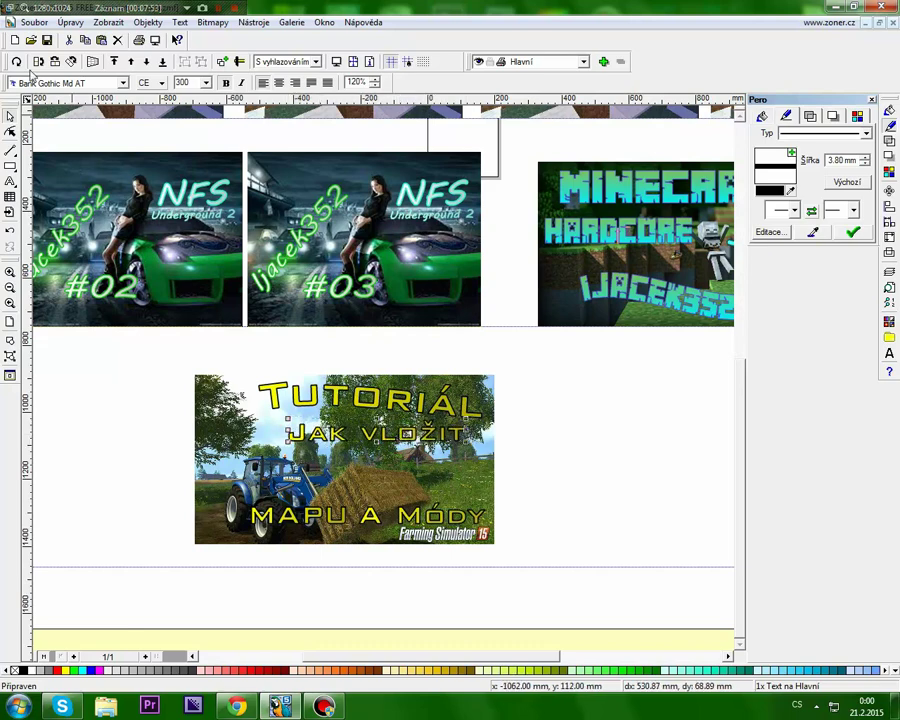
Bend the baseline of the Jak vložit text into a gentle wave matching the Tutoriál title, and deselect it
{"action": "left_click", "coordinate": [10, 131]}
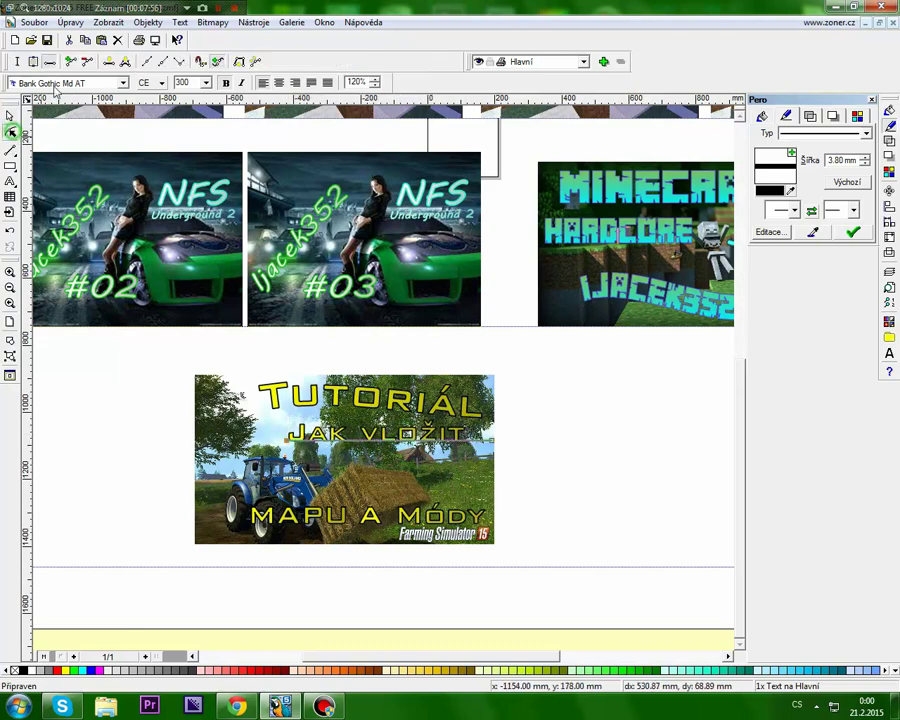
{"action": "left_click_drag", "start_coordinate": [356, 440], "coordinate": [328, 427]}
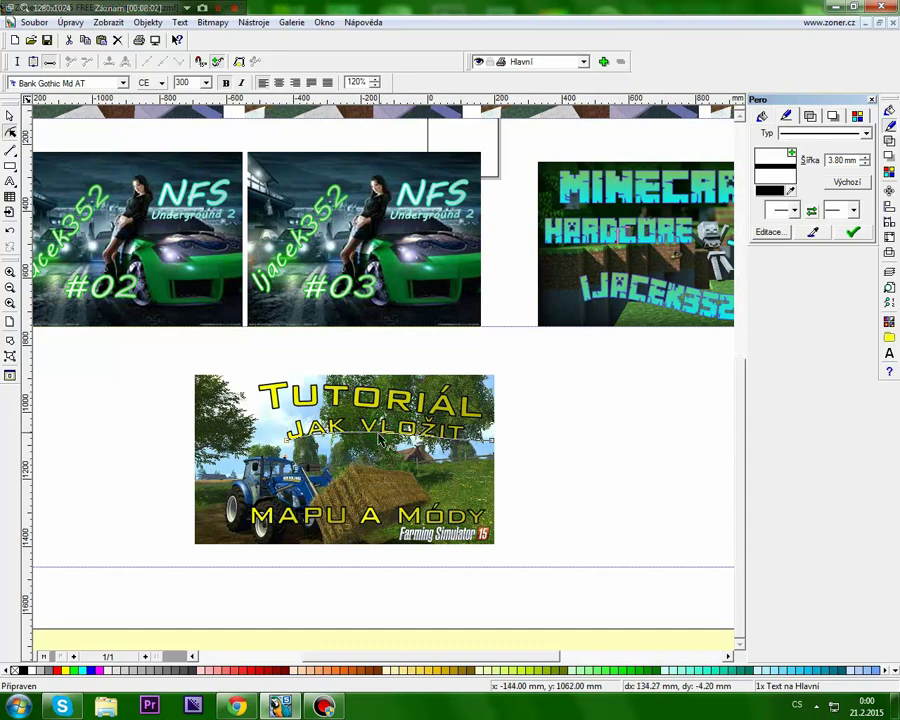
{"action": "left_click_drag", "start_coordinate": [357, 437], "coordinate": [355, 424]}
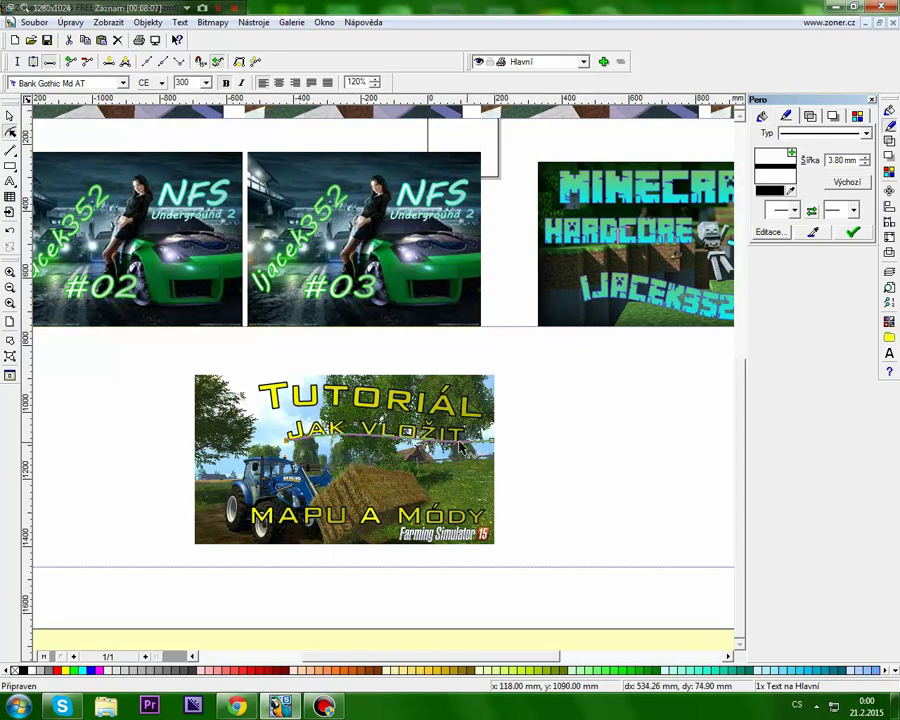
{"action": "left_click_drag", "start_coordinate": [458, 447], "coordinate": [430, 440]}
{"action": "left_click_drag", "start_coordinate": [739, 515], "coordinate": [745, 428]}
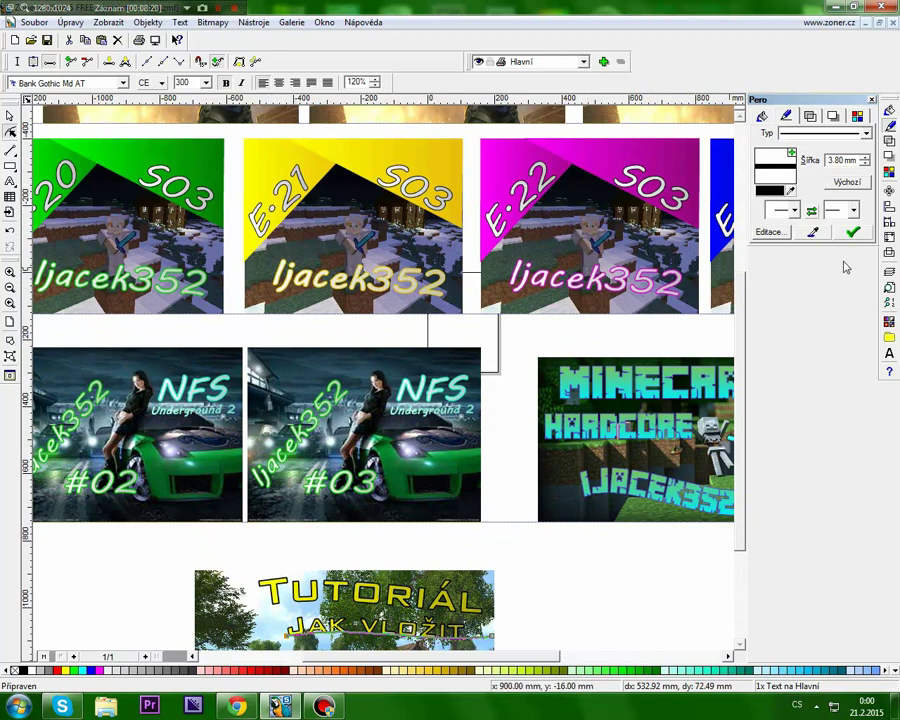
{"action": "left_click_drag", "start_coordinate": [742, 333], "coordinate": [742, 404]}
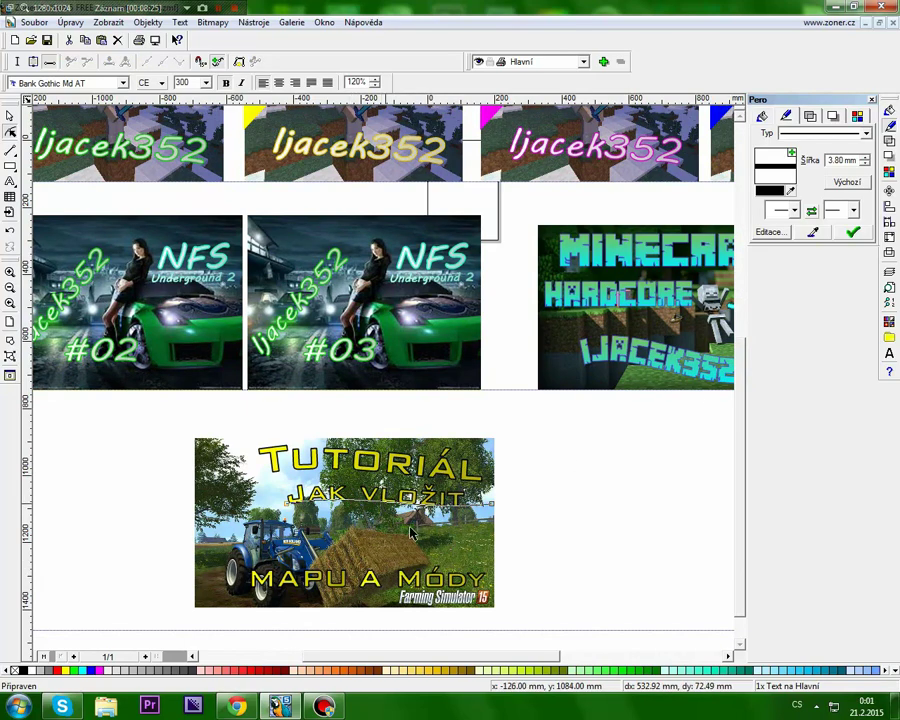
{"action": "left_click_drag", "start_coordinate": [422, 504], "coordinate": [423, 508]}
{"action": "left_click", "coordinate": [117, 463]}
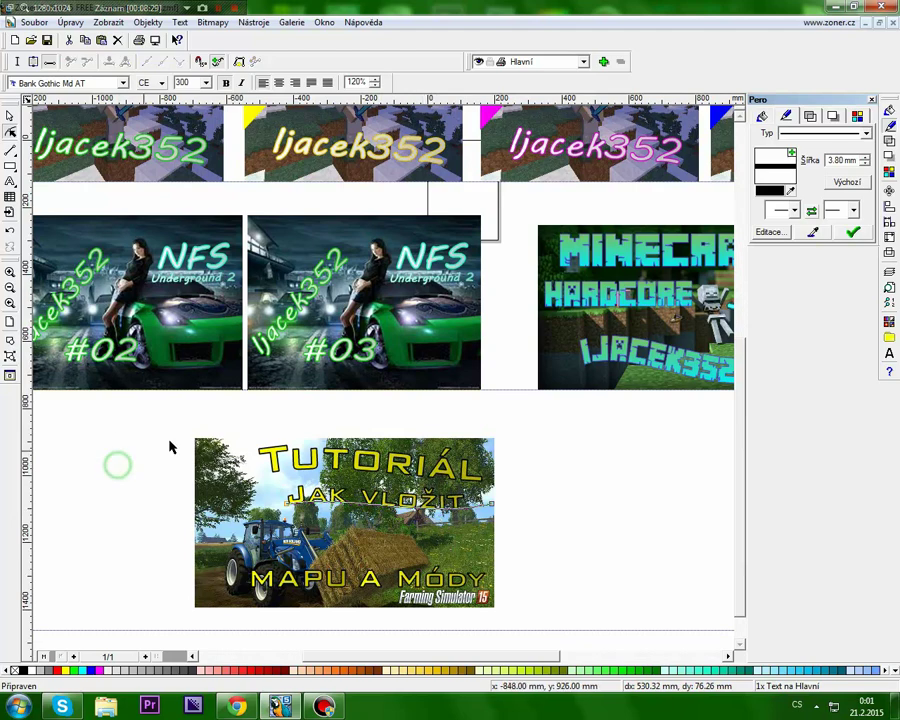
{"action": "left_click", "coordinate": [104, 414]}
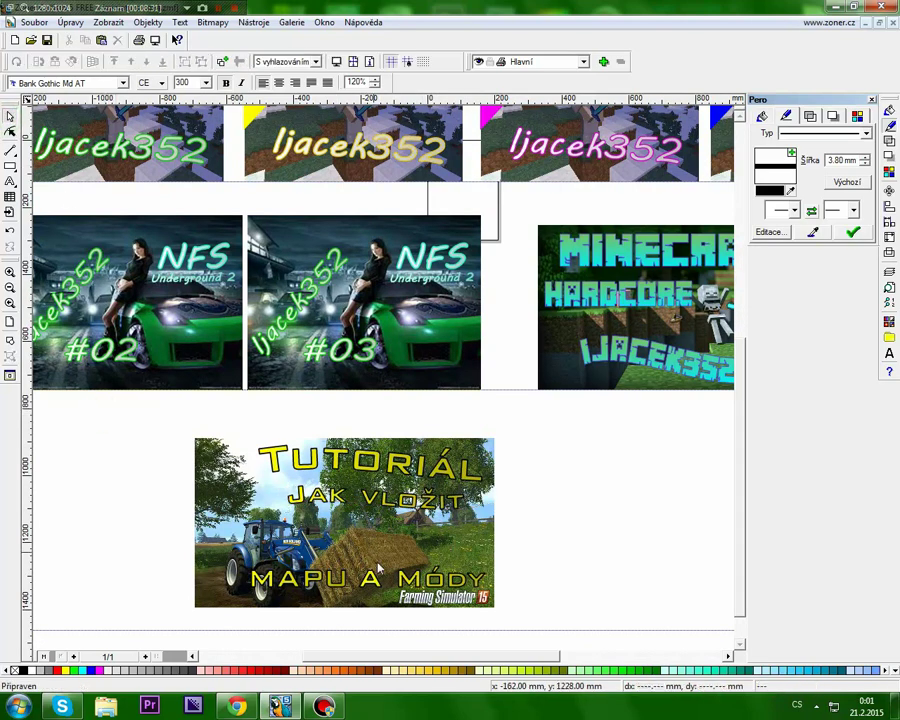
Move MAPU up under Jak vložit and raise A Módy to the line beneath it
{"action": "left_click_drag", "start_coordinate": [315, 584], "coordinate": [374, 531]}
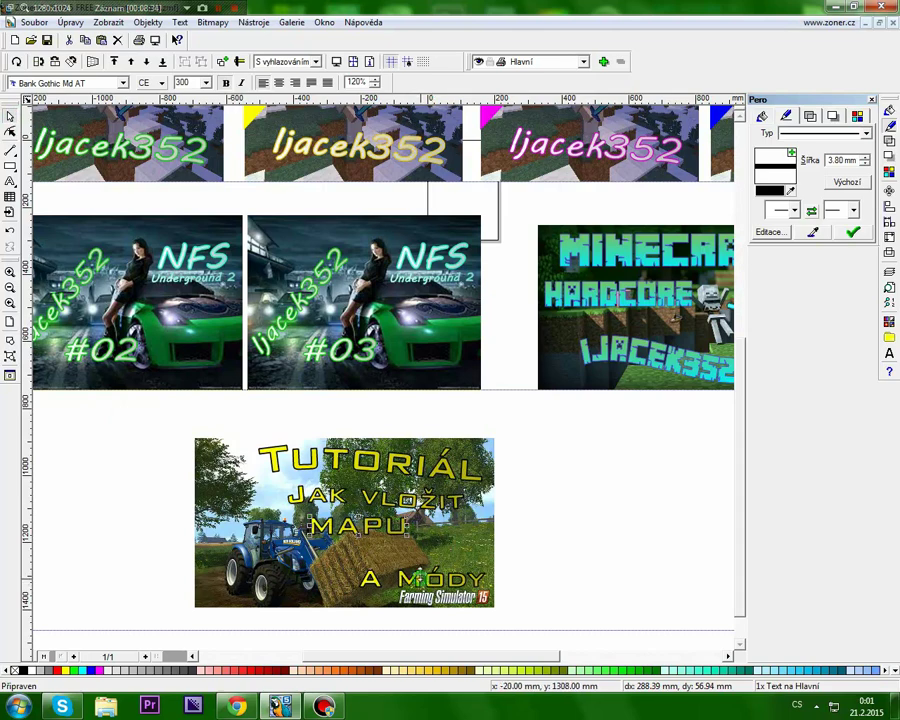
{"action": "left_click_drag", "start_coordinate": [419, 582], "coordinate": [418, 555]}
{"action": "left_click", "coordinate": [624, 555]}
{"action": "left_click", "coordinate": [604, 543]}
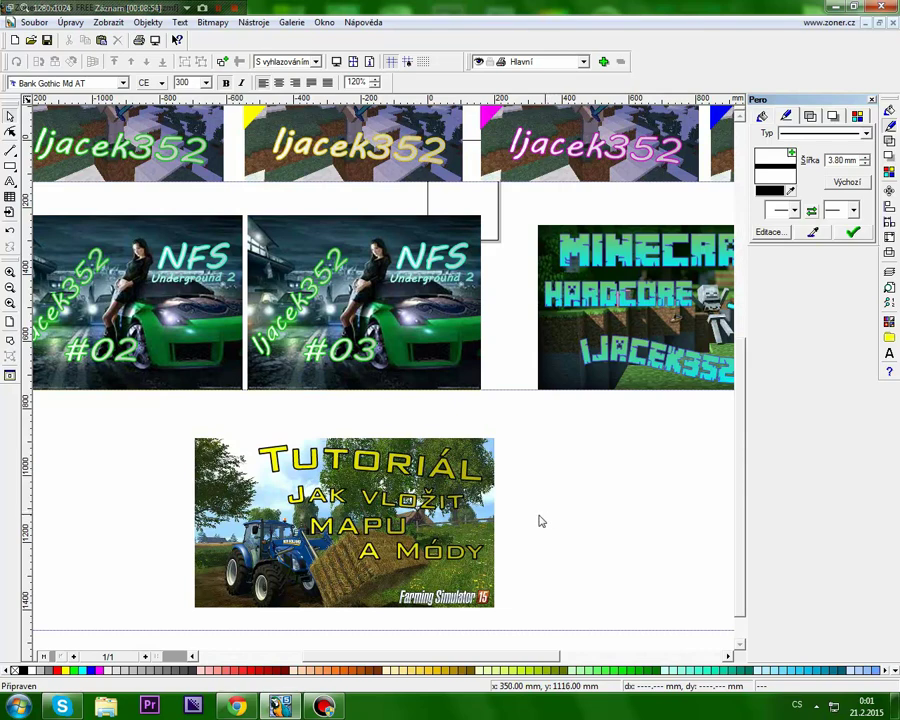
Reposition MAPU to the right above A Módy, and nudge A Módy slightly to the left
{"action": "left_click_drag", "start_coordinate": [390, 525], "coordinate": [444, 530]}
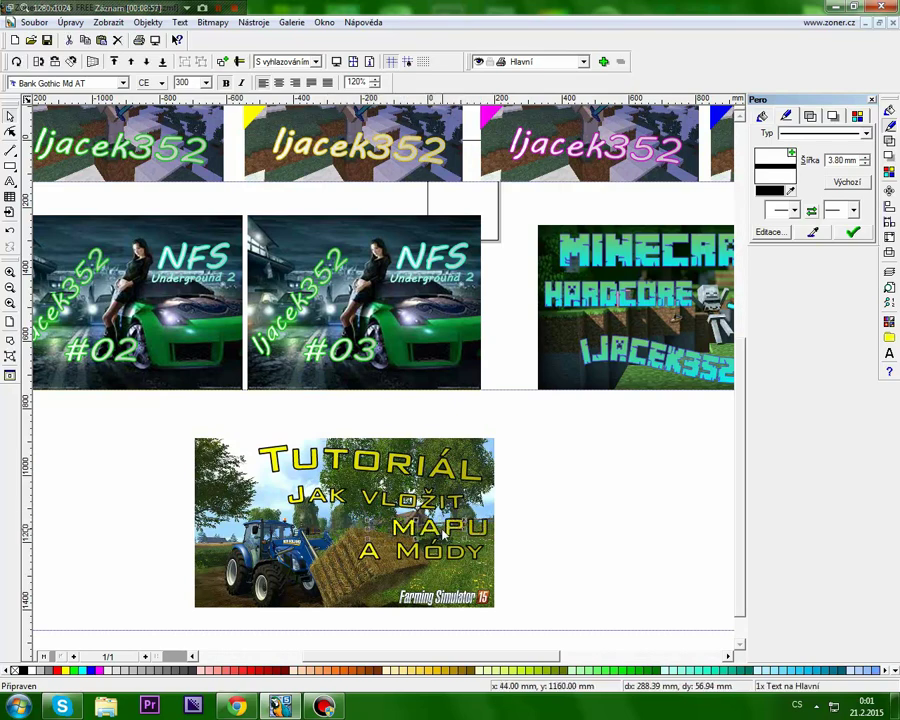
{"action": "left_click", "coordinate": [610, 546]}
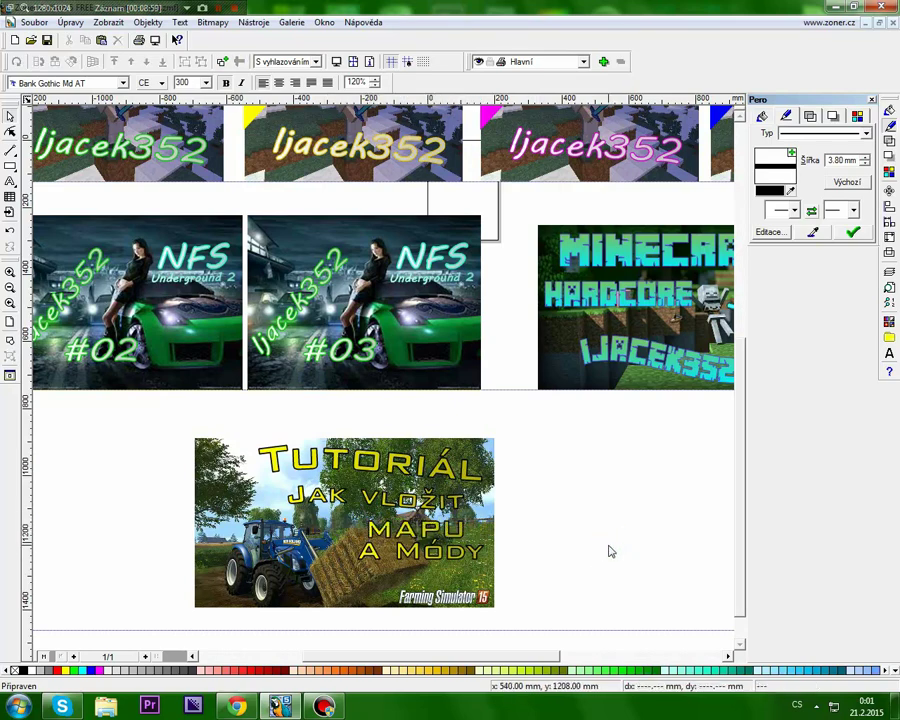
{"action": "left_click", "coordinate": [545, 541]}
{"action": "left_click_drag", "start_coordinate": [438, 532], "coordinate": [455, 535]}
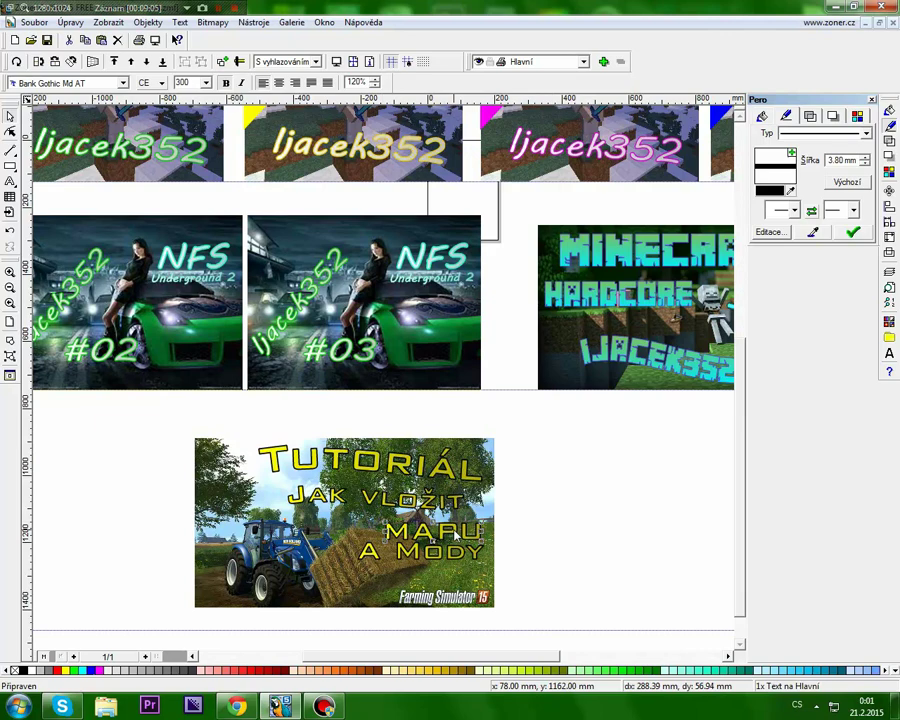
{"action": "left_click", "coordinate": [585, 540]}
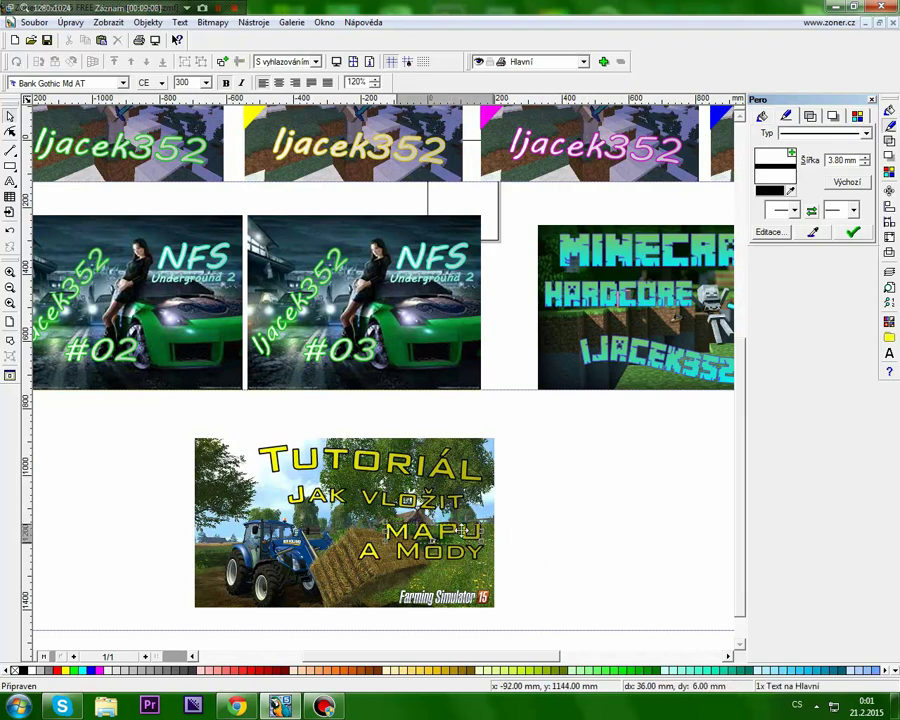
{"action": "left_click_drag", "start_coordinate": [461, 532], "coordinate": [465, 535]}
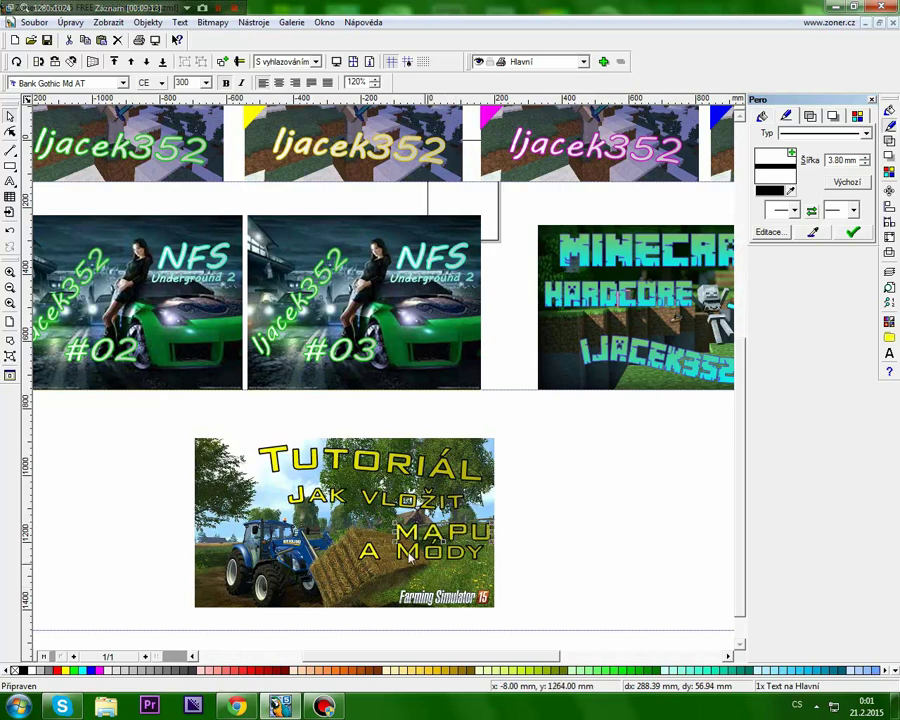
{"action": "left_click_drag", "start_coordinate": [441, 537], "coordinate": [410, 552]}
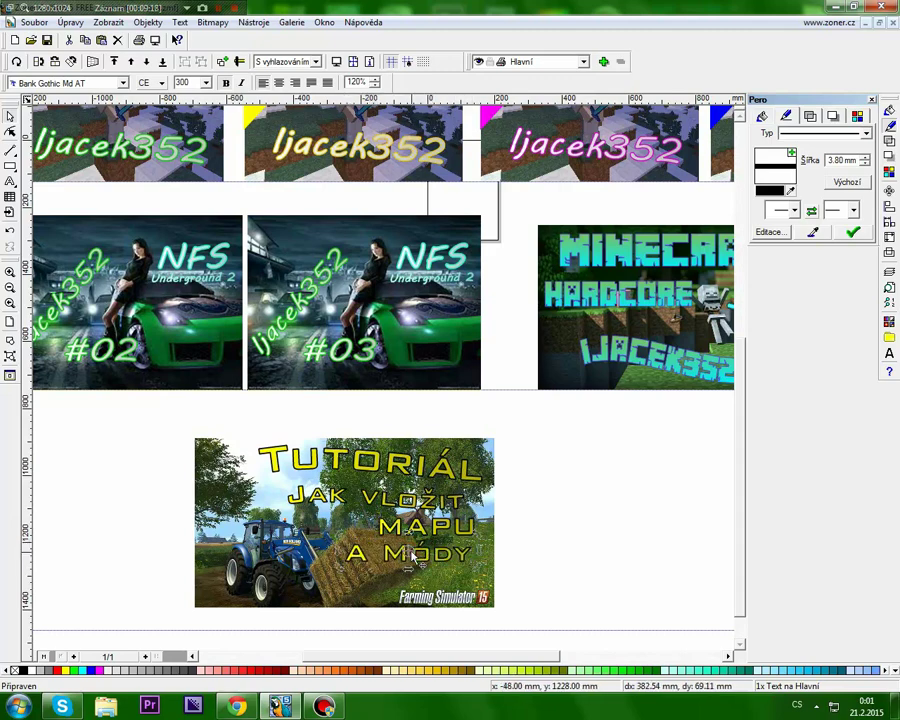
Remove the leading "A" from the lowest text line so it reads "Módy", and finish editing it
{"action": "double_click", "coordinate": [405, 546]}
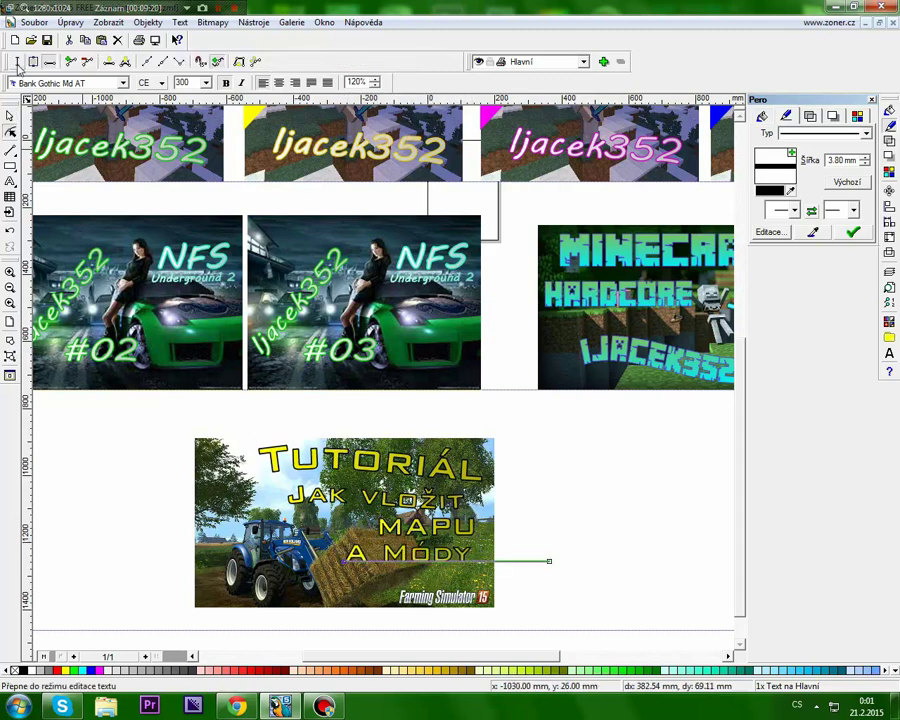
{"action": "left_click", "coordinate": [17, 62]}
{"action": "left_click", "coordinate": [368, 556]}
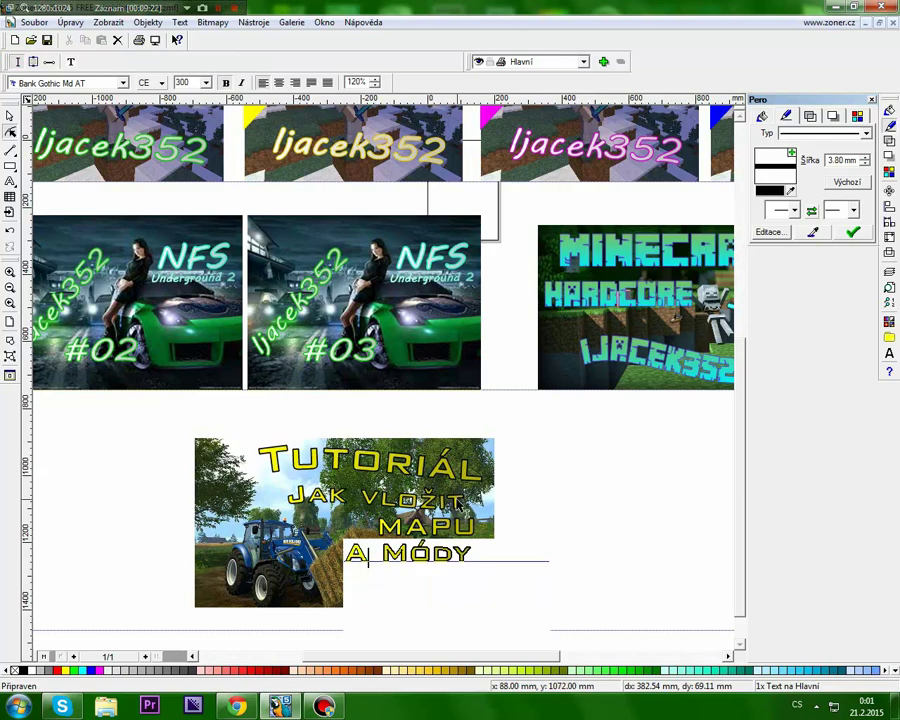
{"action": "key", "text": "BackSpace"}
{"action": "key", "text": "BackSpace"}
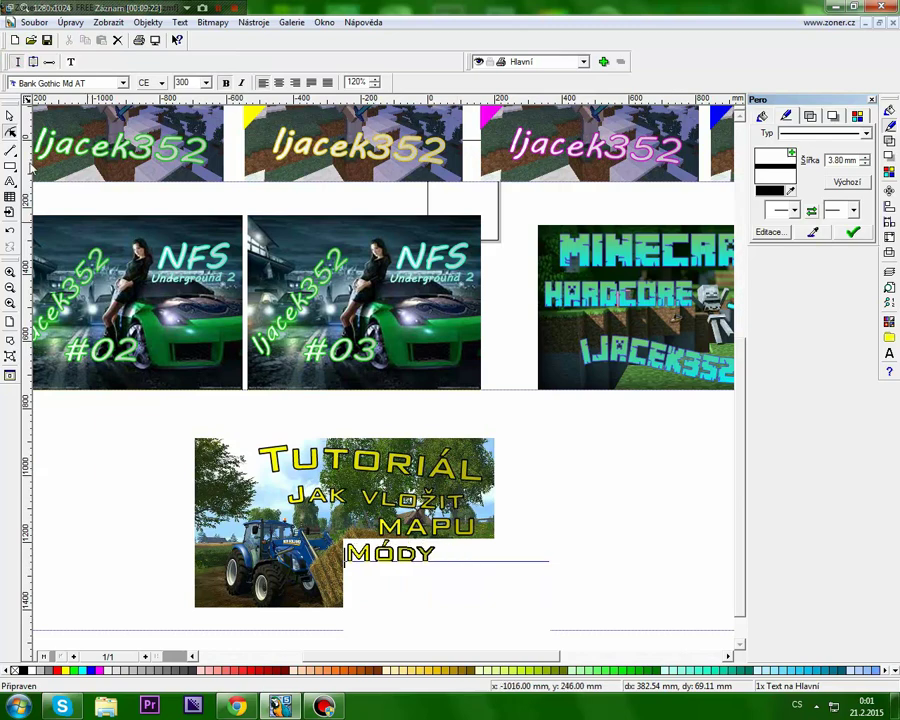
{"action": "left_click", "coordinate": [10, 115]}
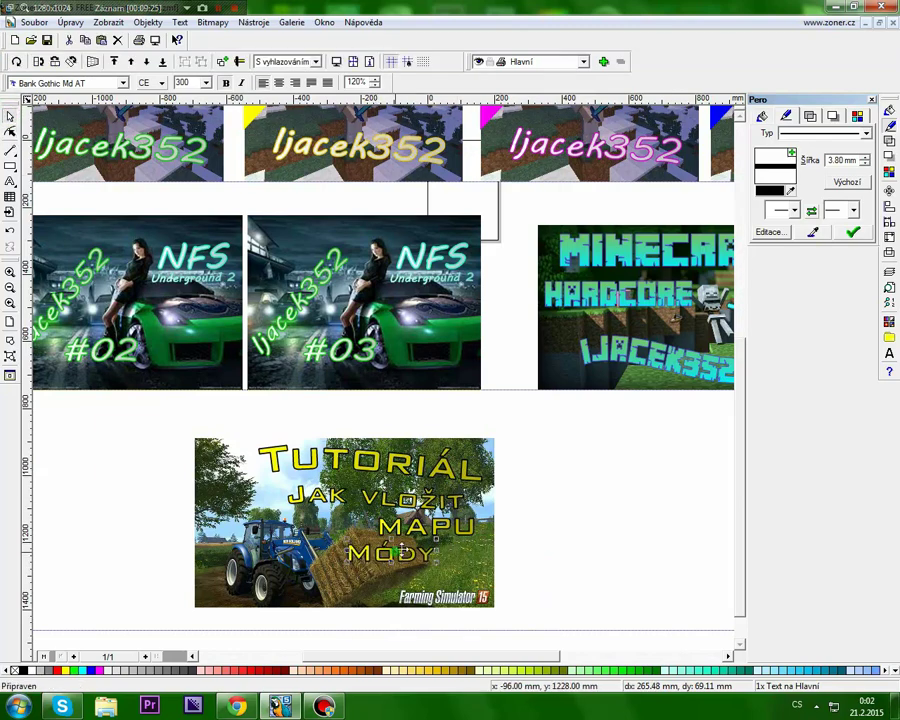
Move Módy right beneath MAPU, align the left edges of both lines to a temporary vertical guide, and remove the guide
{"action": "left_click_drag", "start_coordinate": [428, 550], "coordinate": [425, 548]}
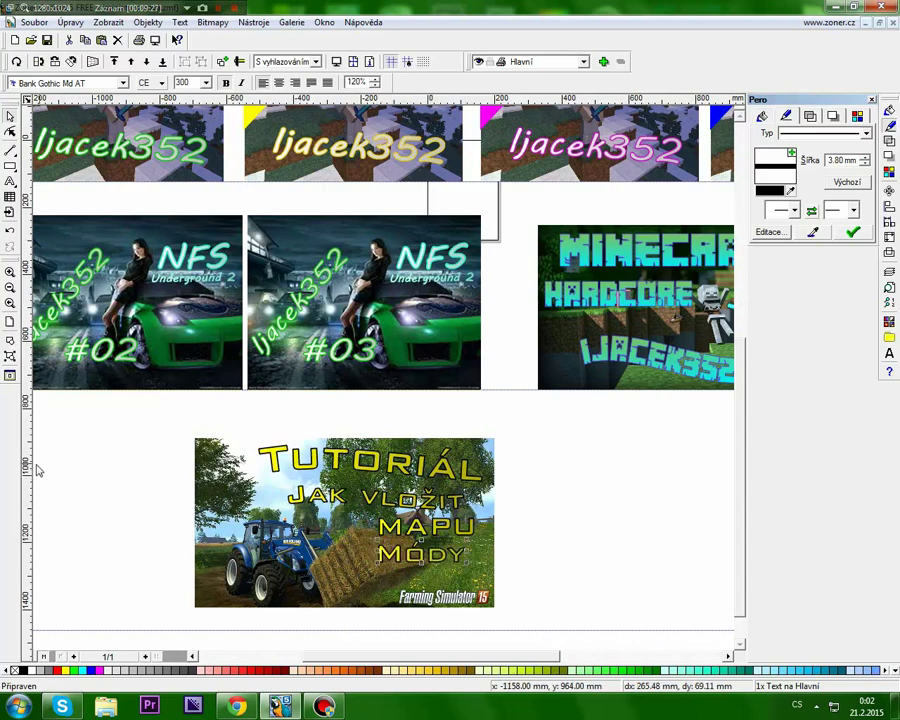
{"action": "left_click_drag", "start_coordinate": [30, 470], "coordinate": [396, 544]}
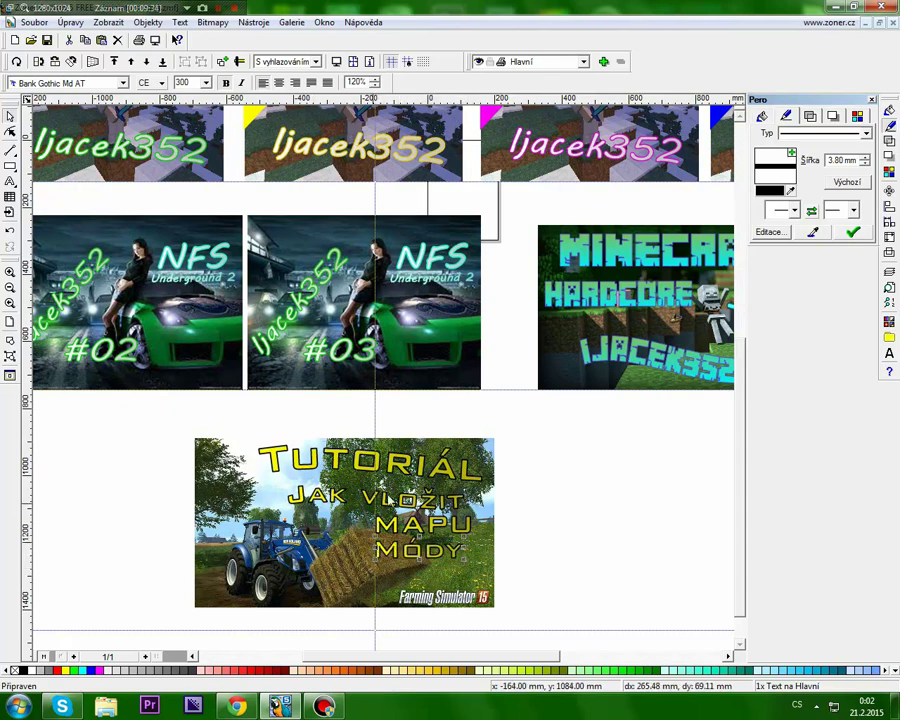
{"action": "left_click_drag", "start_coordinate": [375, 428], "coordinate": [18, 314]}
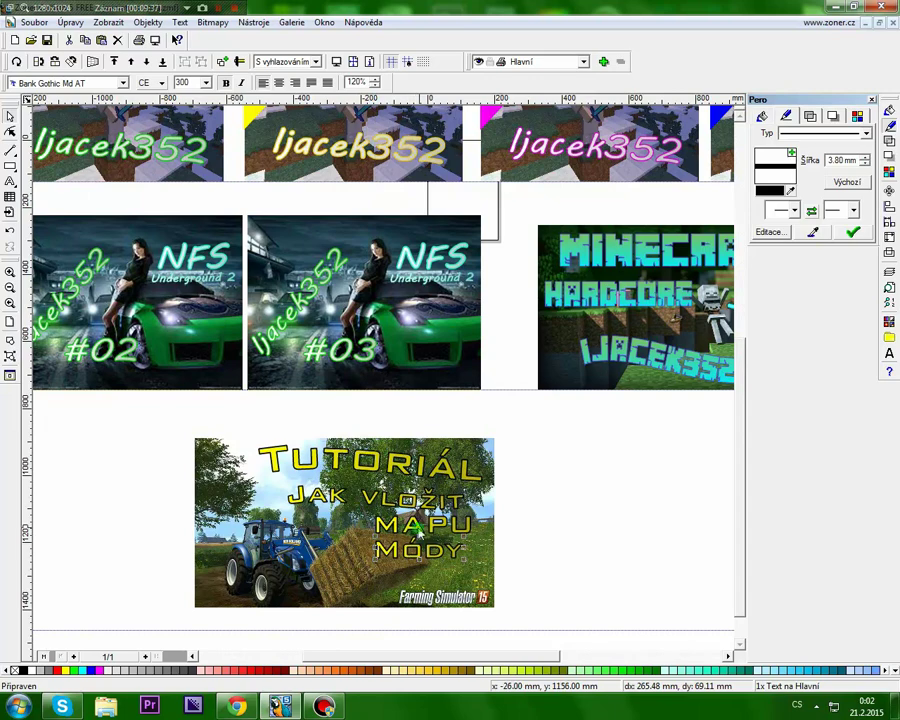
Try a separate letter "A" made from a copy of MAPU beside the MAPU and Módy lines, and delete it
{"action": "left_click", "coordinate": [418, 528]}
{"action": "left_click_drag", "start_coordinate": [415, 527], "coordinate": [268, 567]}
{"action": "double_click", "coordinate": [317, 547]}
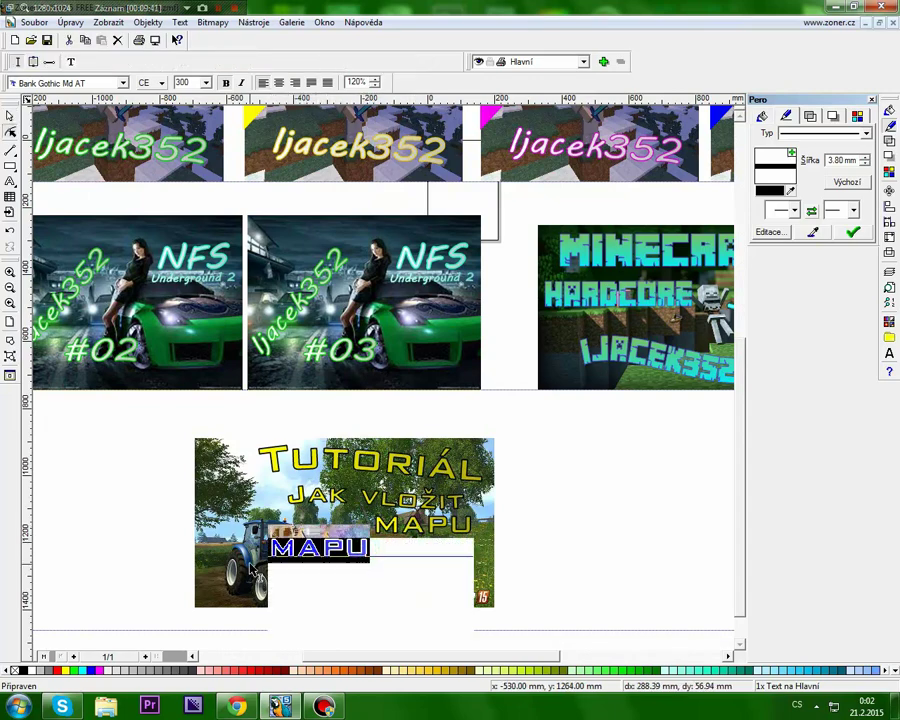
{"action": "type", "text": "A"}
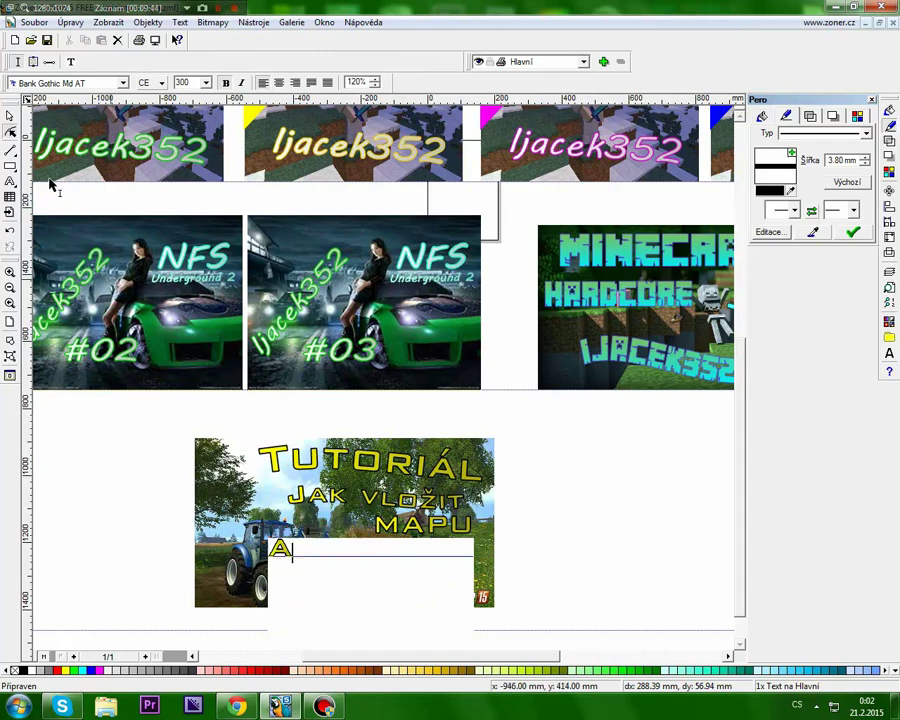
{"action": "left_click", "coordinate": [9, 115]}
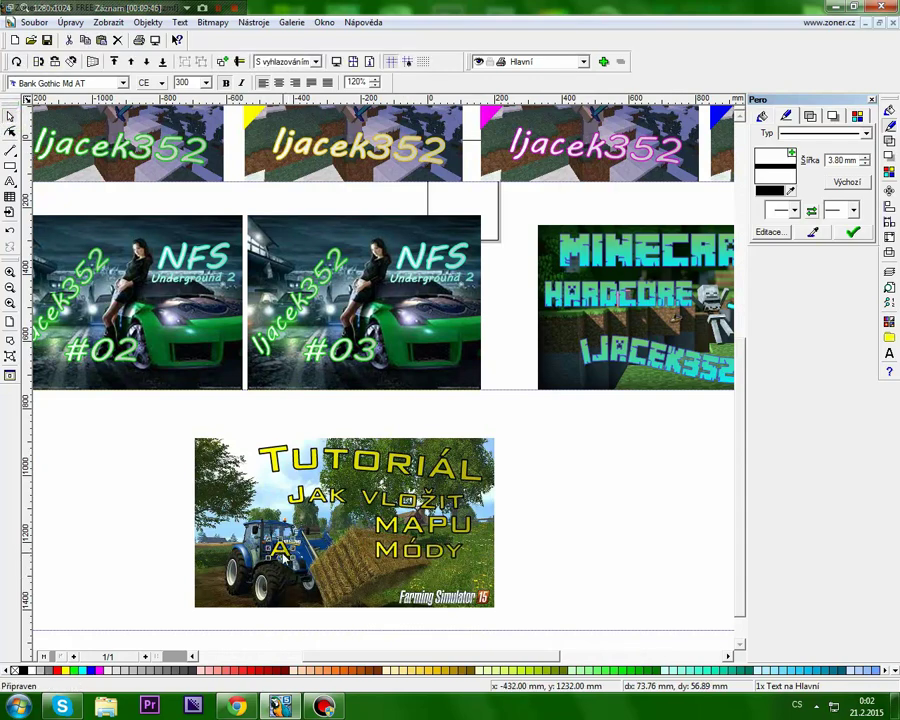
{"action": "left_click_drag", "start_coordinate": [284, 550], "coordinate": [357, 538]}
{"action": "left_click", "coordinate": [590, 569]}
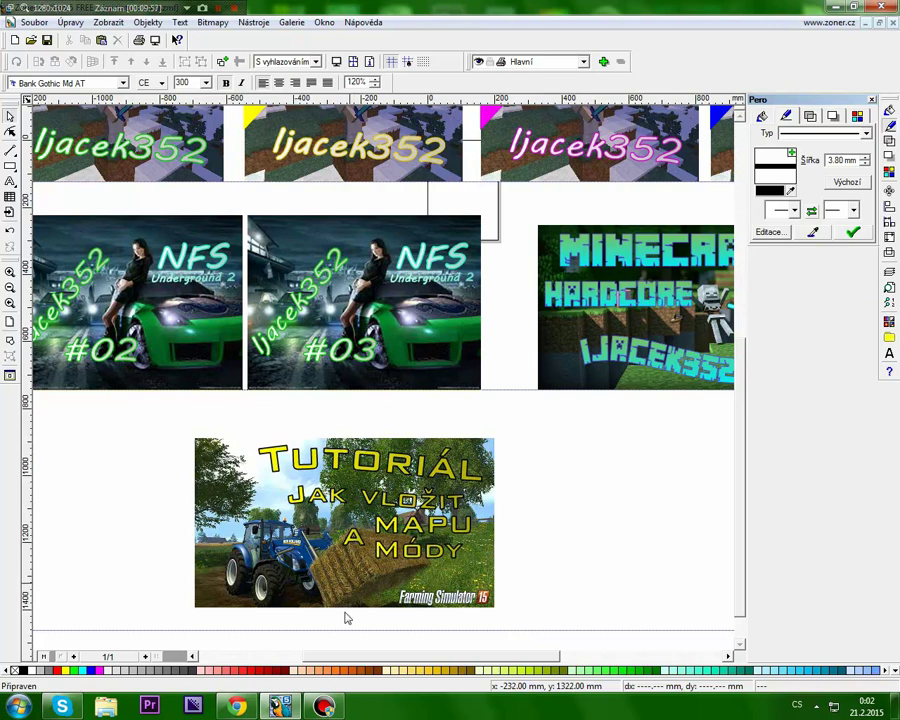
{"action": "left_click", "coordinate": [357, 538]}
{"action": "key", "text": "Delete"}
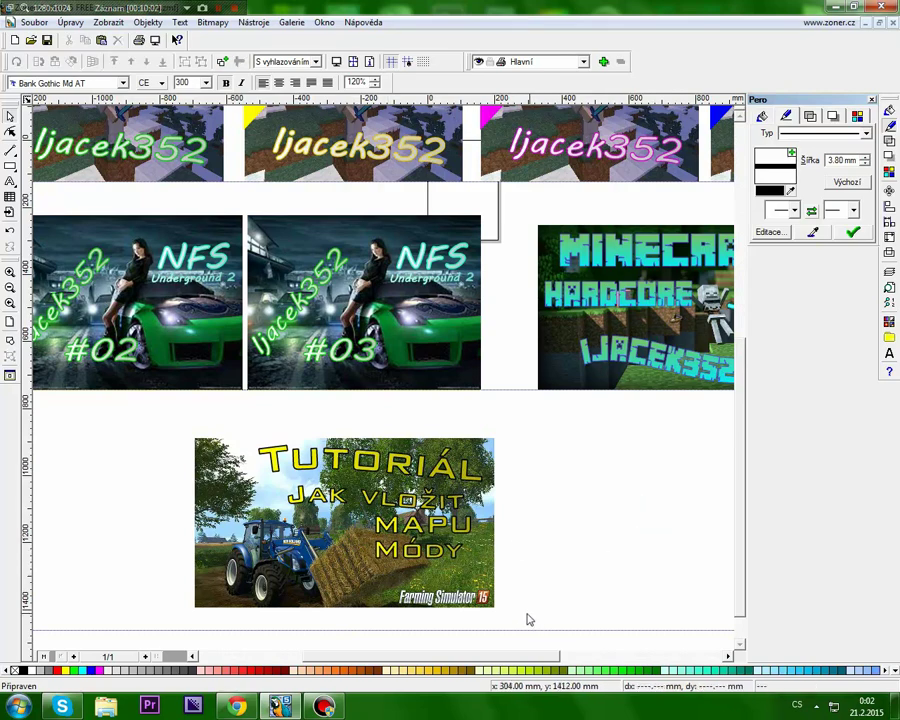
Group the tractor picture with its four text lines and move the group slightly to the right
{"action": "left_click_drag", "start_coordinate": [534, 622], "coordinate": [177, 426]}
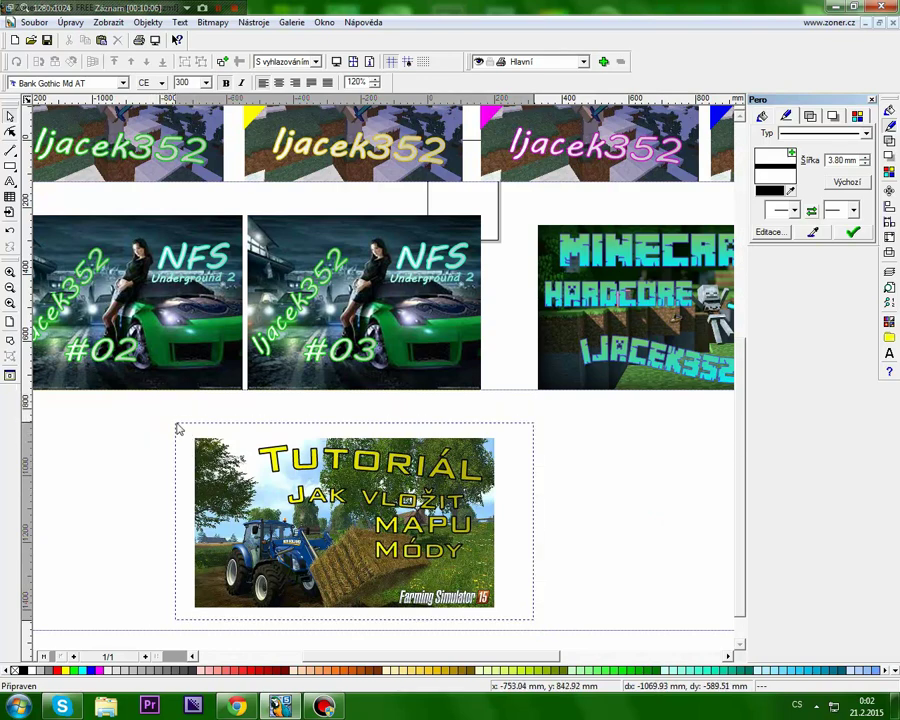
{"action": "left_click_drag", "start_coordinate": [597, 619], "coordinate": [143, 407]}
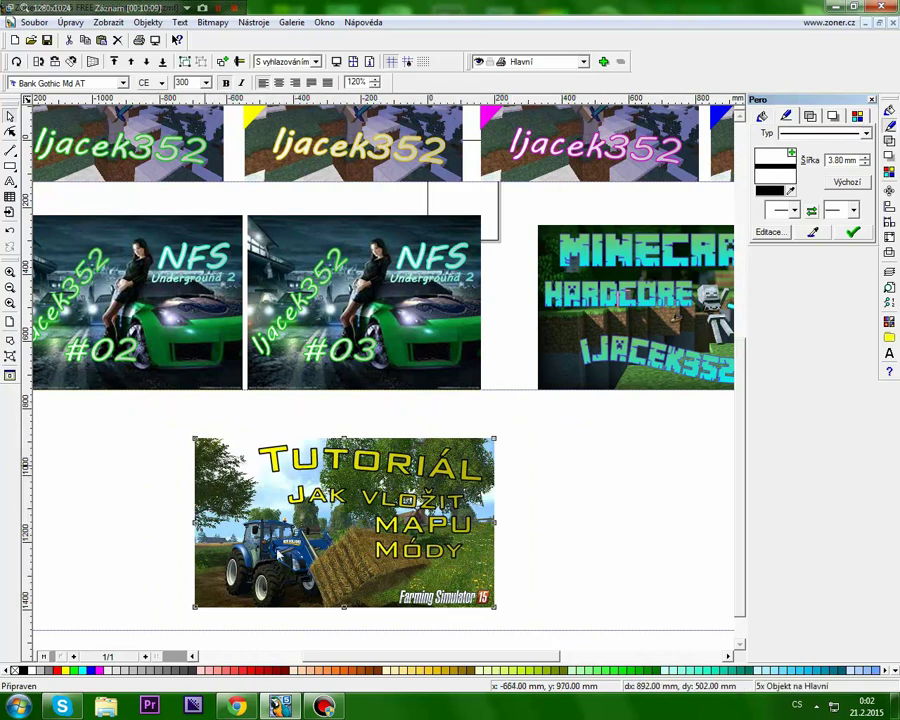
{"action": "left_click", "coordinate": [186, 62]}
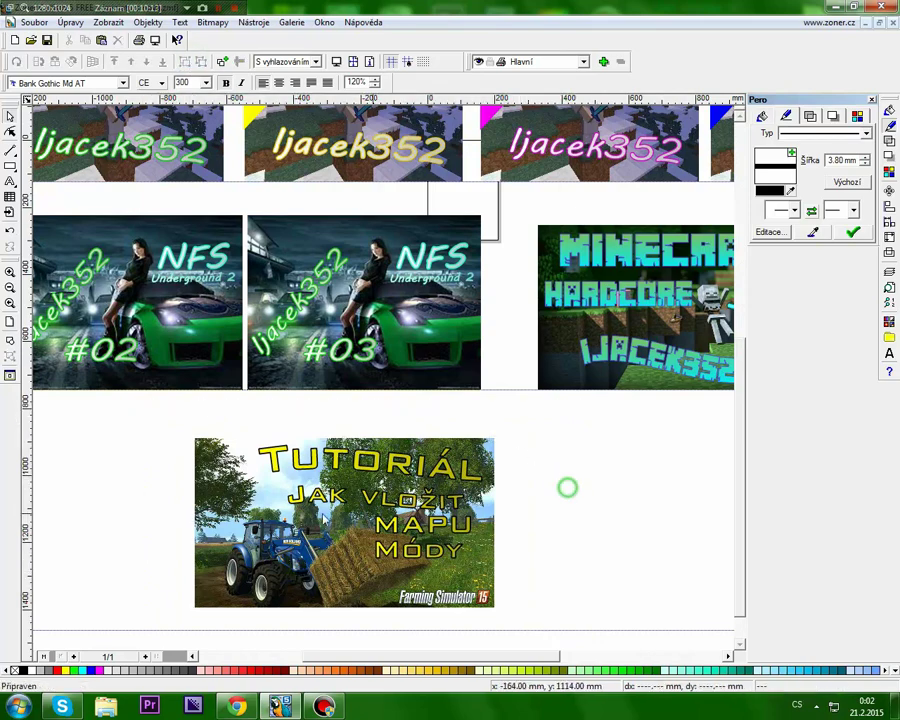
{"action": "left_click_drag", "start_coordinate": [300, 518], "coordinate": [232, 487]}
{"action": "left_click_drag", "start_coordinate": [178, 462], "coordinate": [408, 515]}
{"action": "left_click_drag", "start_coordinate": [496, 532], "coordinate": [453, 505]}
{"action": "left_click_drag", "start_coordinate": [457, 516], "coordinate": [371, 517]}
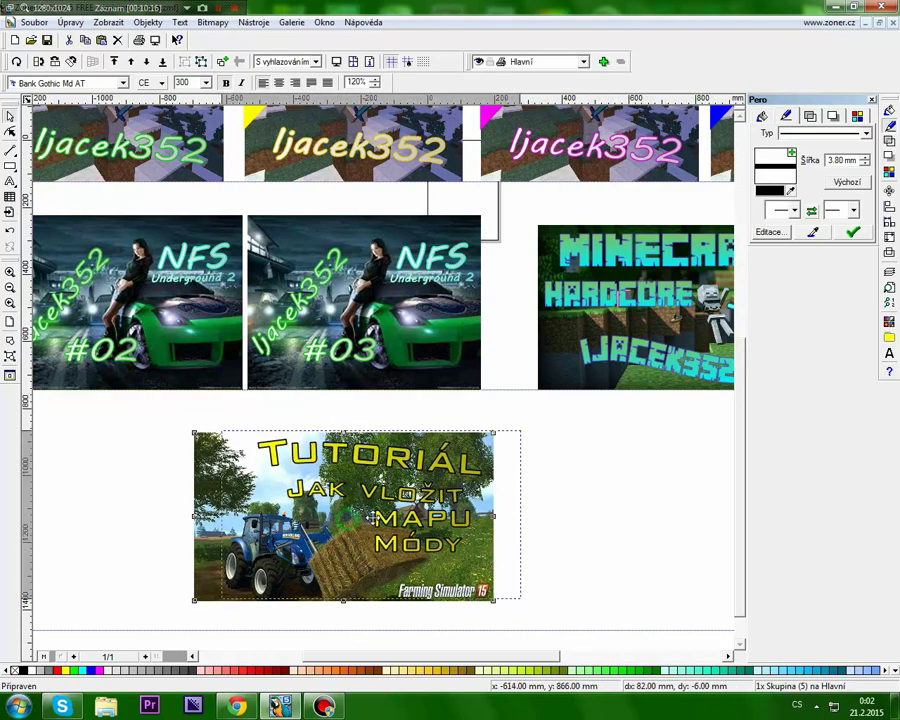
Ungroup the thumbnail to try moving the tractor picture alone, undo that move, and regroup the picture with its text
{"action": "left_click", "coordinate": [201, 62]}
{"action": "left_click", "coordinate": [568, 430]}
{"action": "left_click_drag", "start_coordinate": [288, 556], "coordinate": [165, 530]}
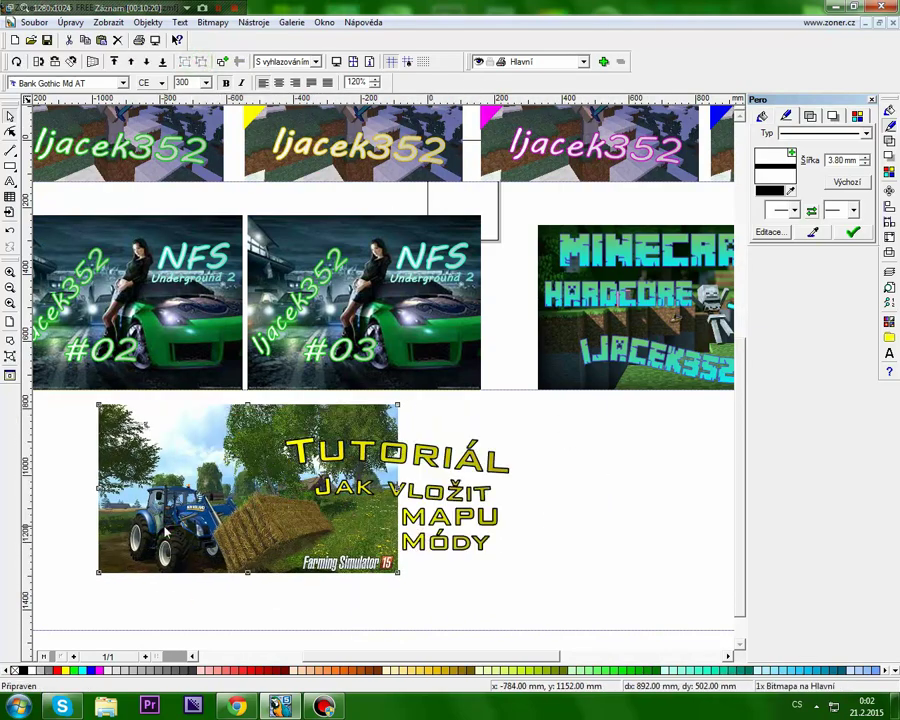
{"action": "key", "text": "ctrl+z"}
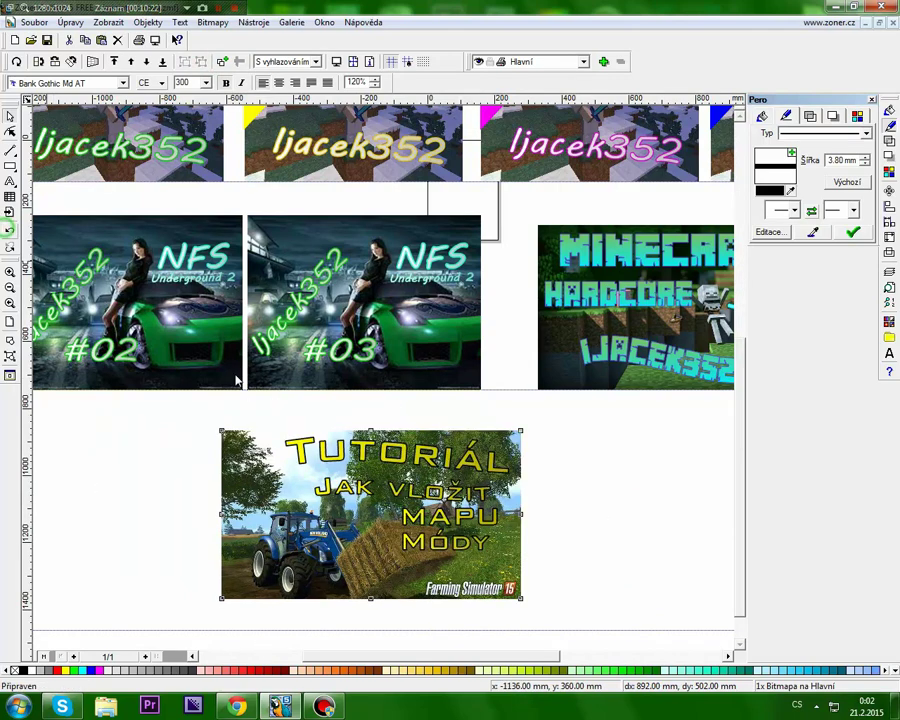
{"action": "left_click_drag", "start_coordinate": [384, 533], "coordinate": [181, 409]}
{"action": "left_click", "coordinate": [184, 61]}
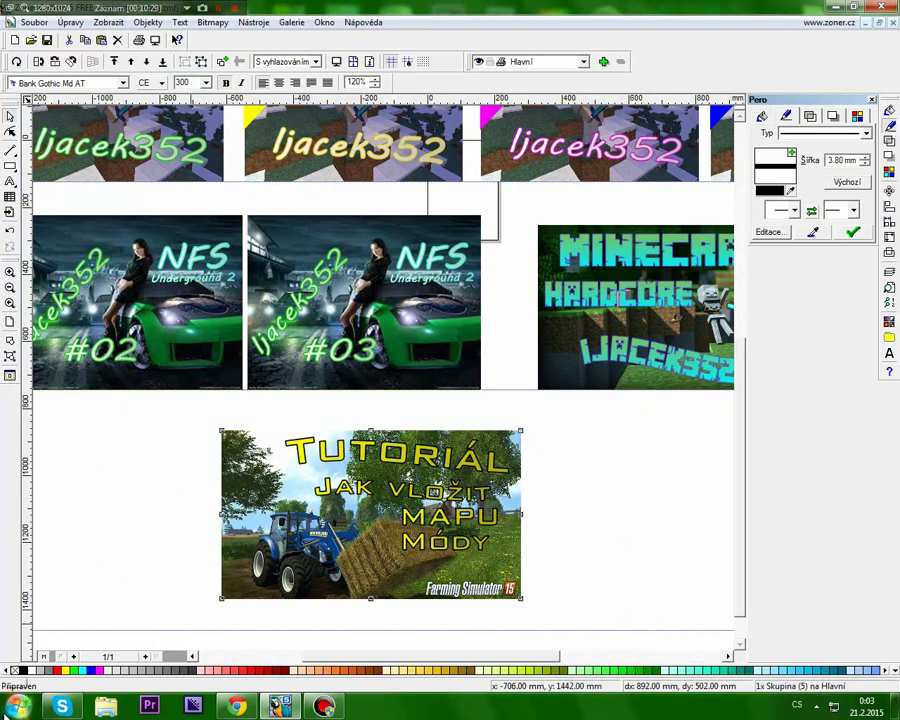
Copy the grouped thumbnail into a new image in Paint (Malování) and align it with the canvas's upper-left corner
{"action": "left_click", "coordinate": [18, 706]}
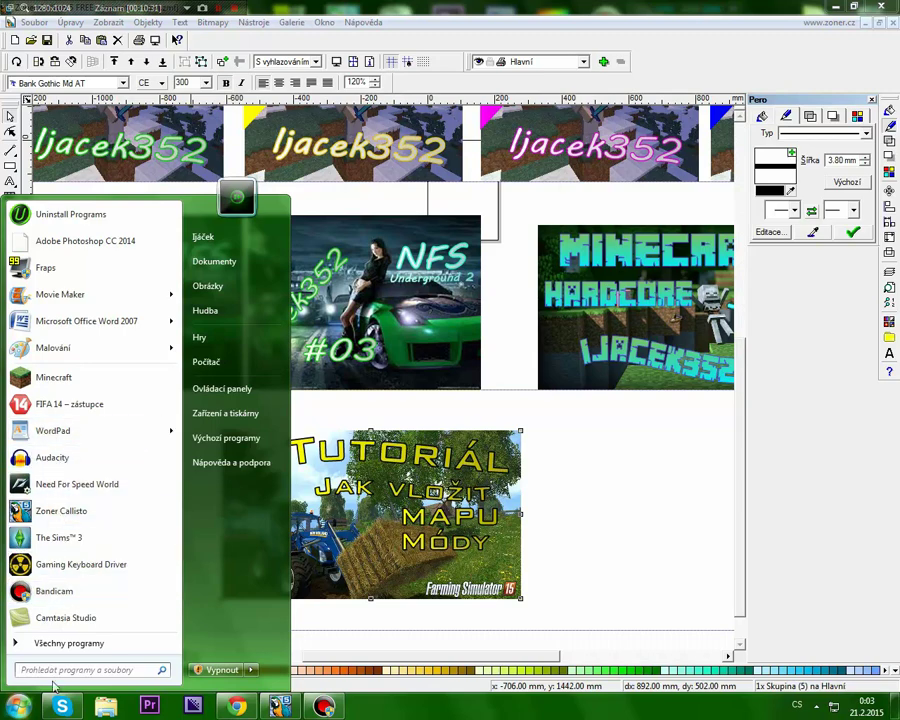
{"action": "left_click", "coordinate": [44, 350]}
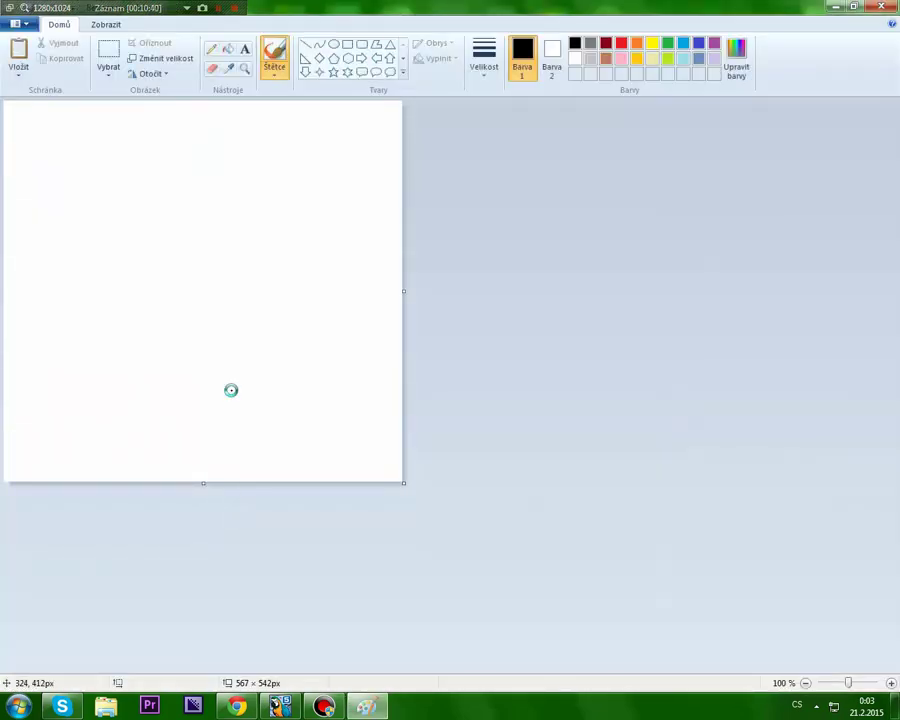
{"action": "key", "text": "ctrl+v"}
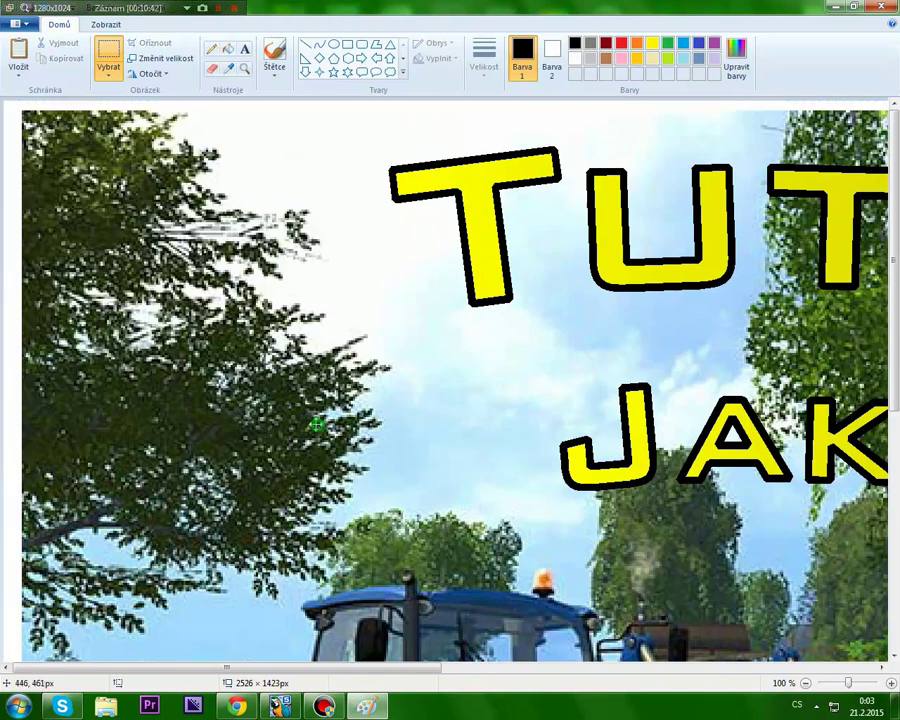
{"action": "left_click_drag", "start_coordinate": [317, 424], "coordinate": [300, 413]}
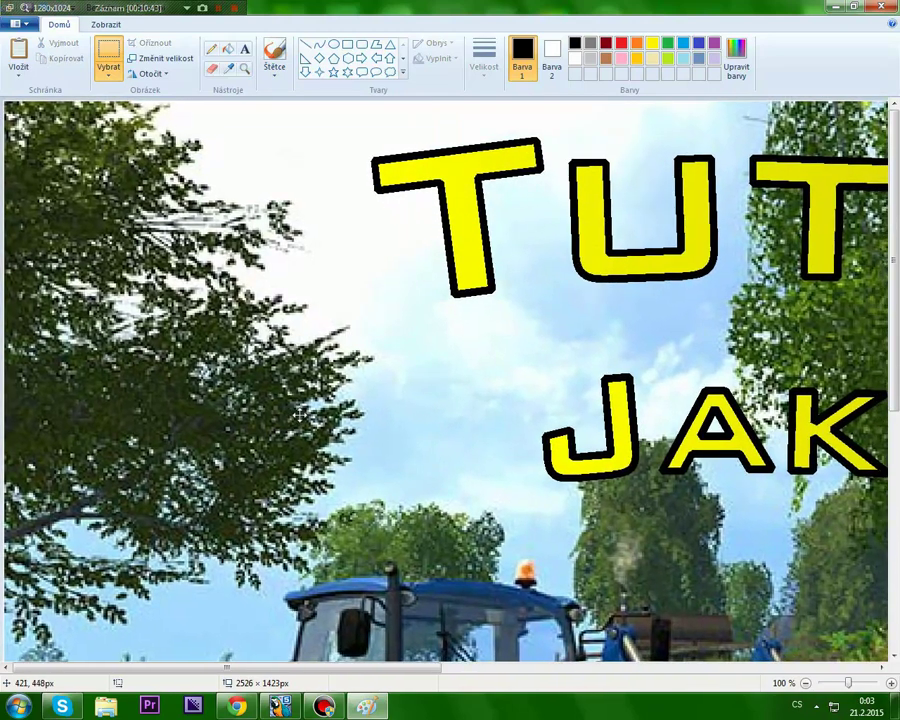
Trim the white border by shrinking the canvas to about 2474 × 1392 px
{"action": "left_click", "coordinate": [244, 68]}
{"action": "right_click", "coordinate": [483, 413]}
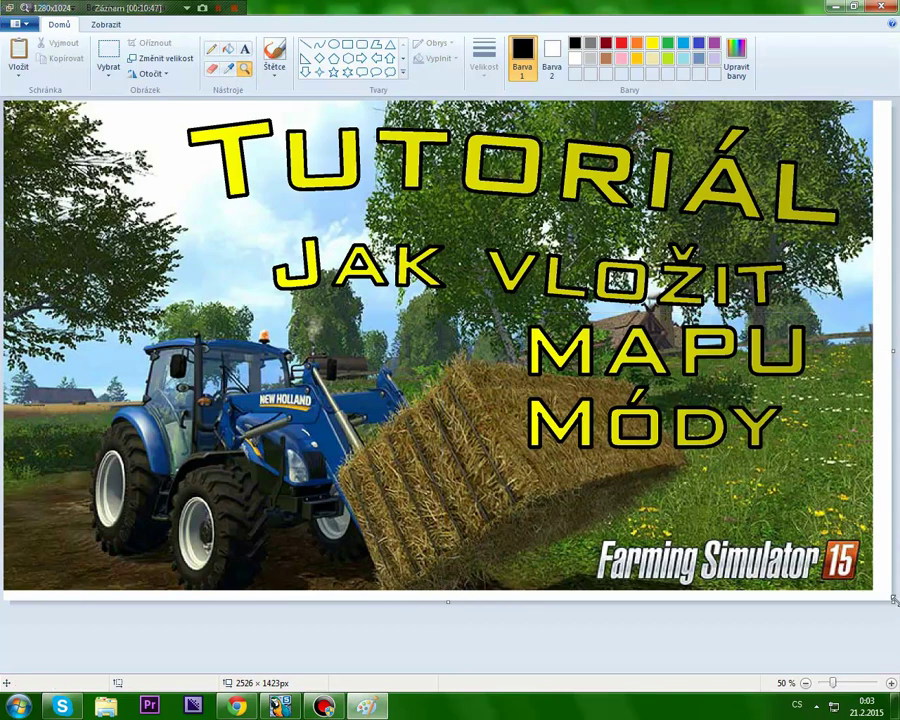
{"action": "left_click_drag", "start_coordinate": [893, 600], "coordinate": [874, 591]}
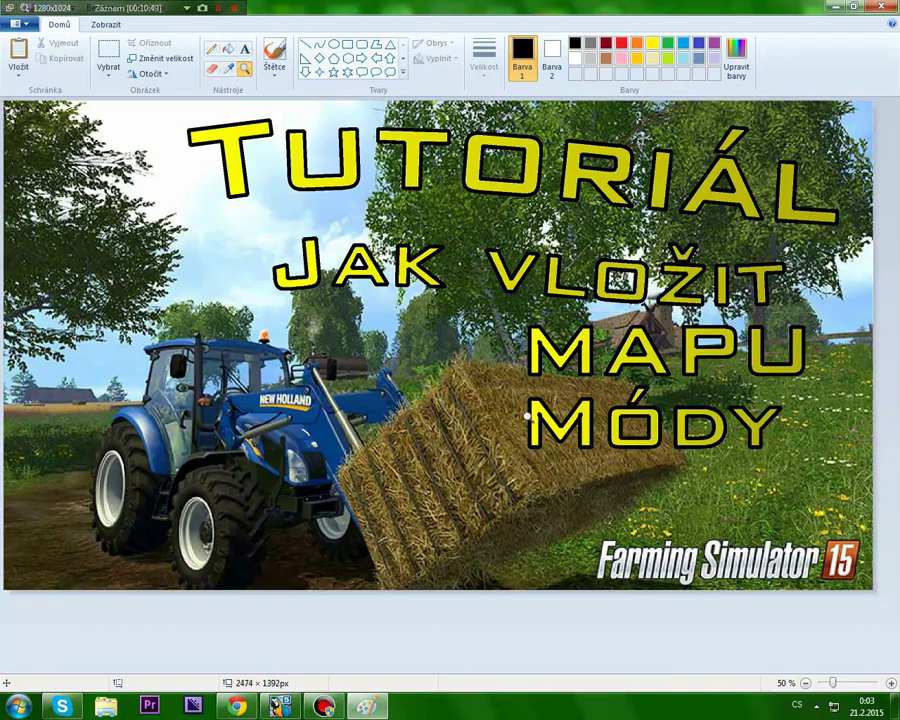
{"action": "right_click", "coordinate": [527, 416]}
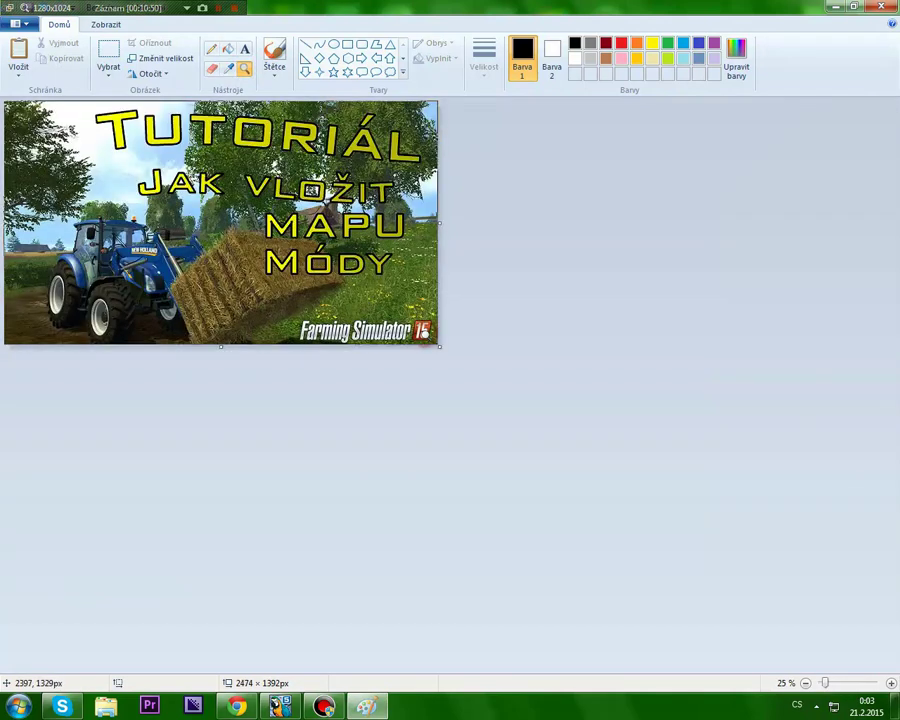
Close Paint, saving the image to the desktop (Plocha) as the PNG file "Tutoriál FS 15"
{"action": "left_click", "coordinate": [878, 7]}
{"action": "left_click", "coordinate": [423, 355]}
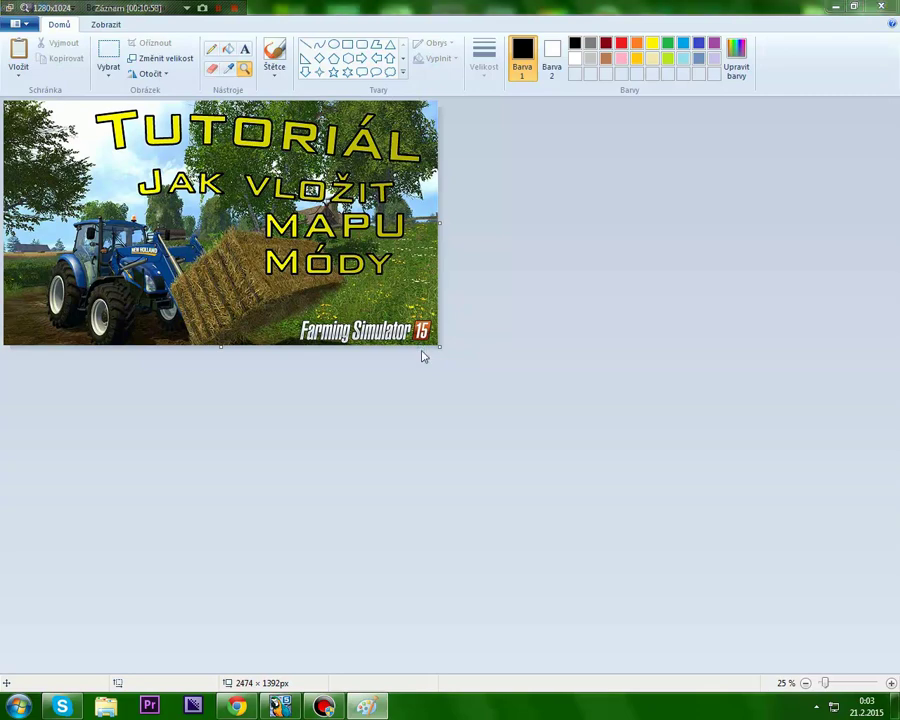
{"action": "left_click", "coordinate": [76, 96]}
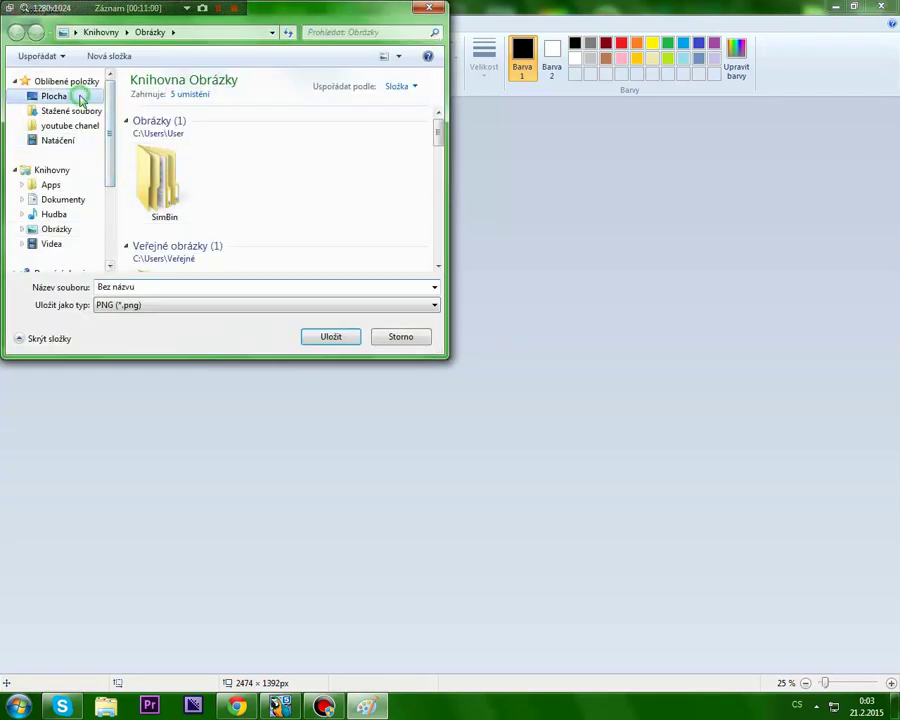
{"action": "left_click", "coordinate": [141, 286]}
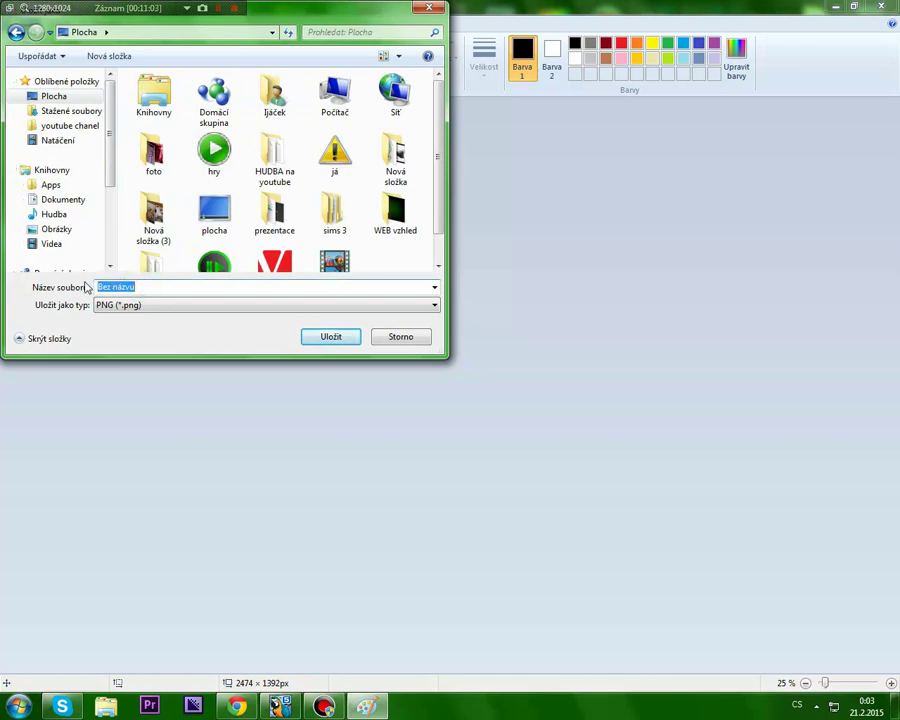
{"action": "type", "text": "T"}
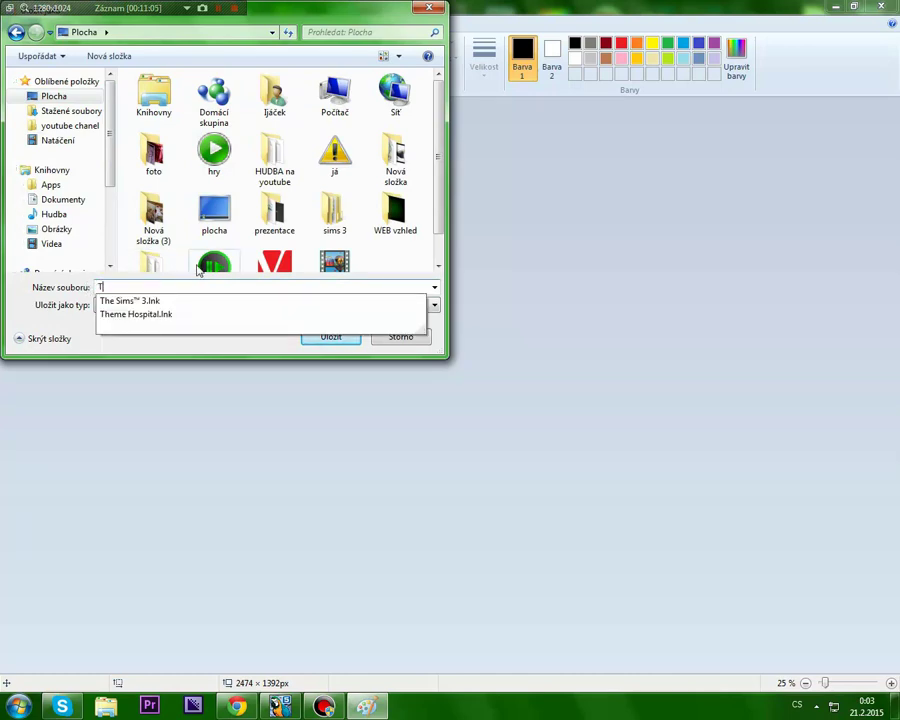
{"action": "type", "text": "utorial FS 15"}
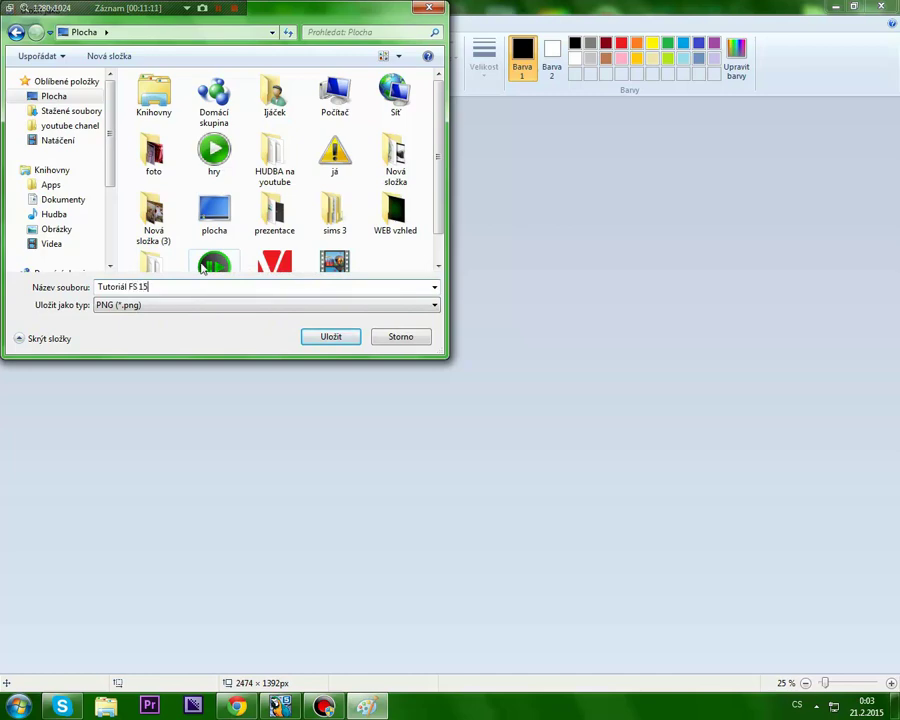
{"action": "left_click", "coordinate": [325, 340]}
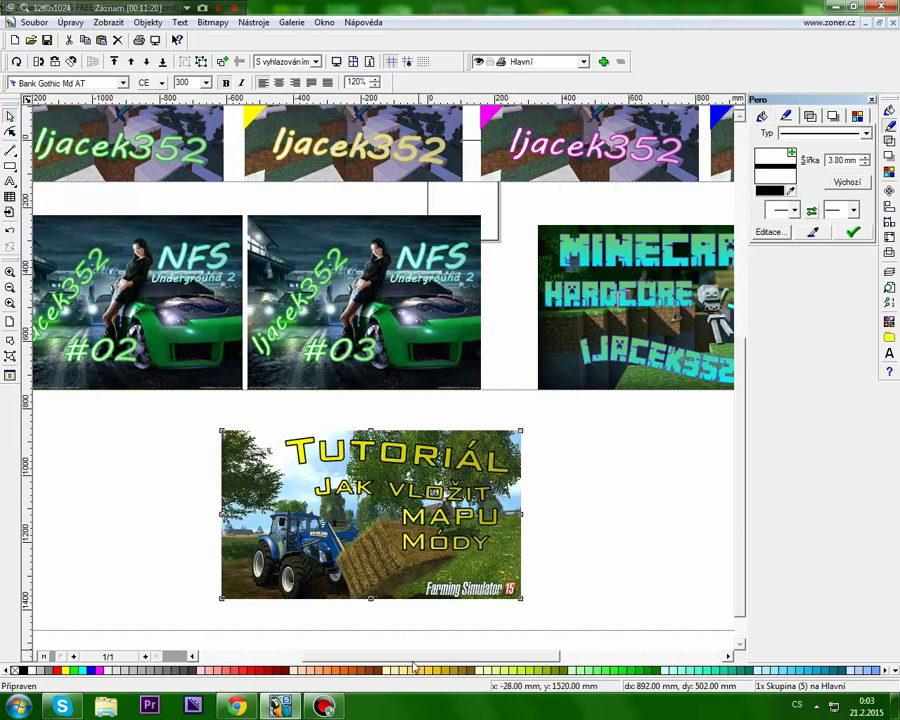
{"action": "left_click_drag", "start_coordinate": [416, 657], "coordinate": [466, 660]}
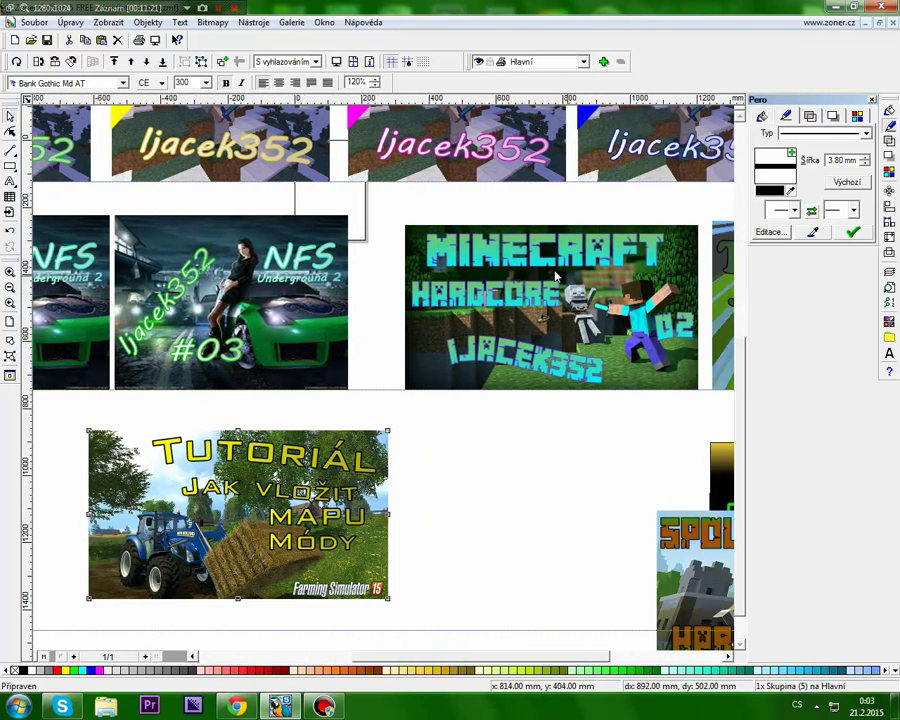
{"action": "left_click", "coordinate": [590, 285]}
{"action": "left_click", "coordinate": [629, 460]}
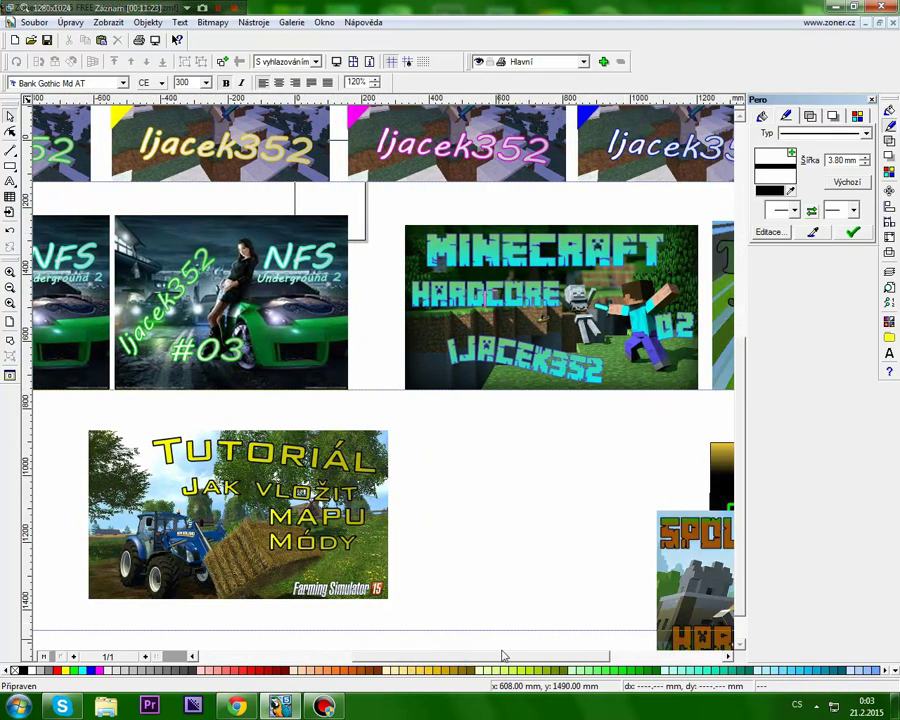
{"action": "left_click_drag", "start_coordinate": [503, 663], "coordinate": [463, 662]}
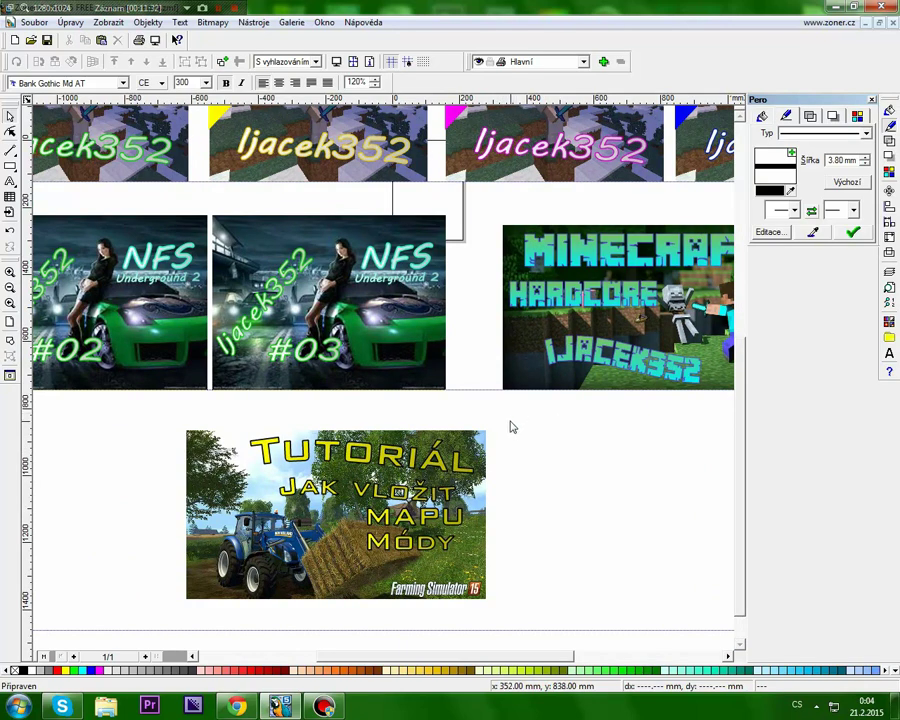
{"action": "left_click_drag", "start_coordinate": [508, 423], "coordinate": [500, 432]}
Move the grouped tractor thumbnail left, below the NFS #01 and #02 thumbnails
{"action": "left_click", "coordinate": [9, 287]}
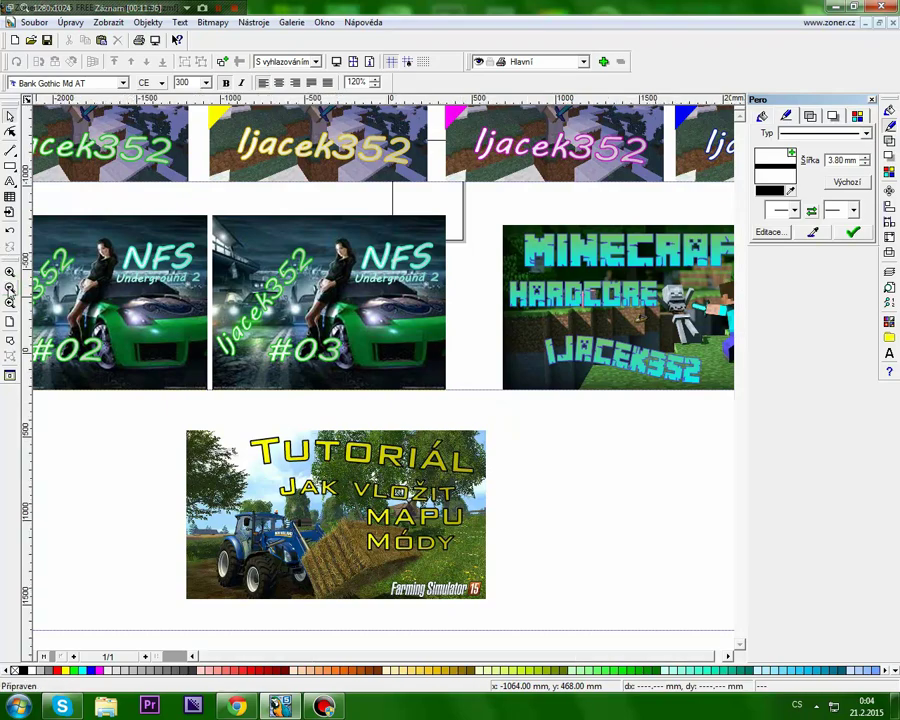
{"action": "left_click", "coordinate": [515, 558]}
{"action": "left_click_drag", "start_coordinate": [372, 538], "coordinate": [208, 534]}
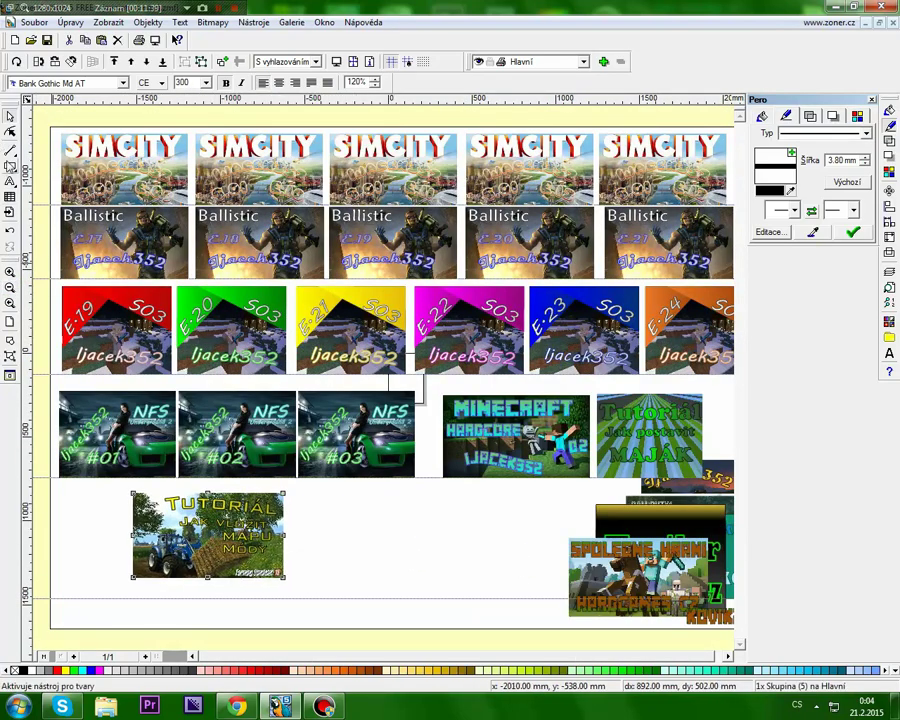
Draw a rectangle about 954 × 546 mm in the empty space to the right of the tractor thumbnail
{"action": "left_click", "coordinate": [9, 166]}
{"action": "left_click", "coordinate": [30, 167]}
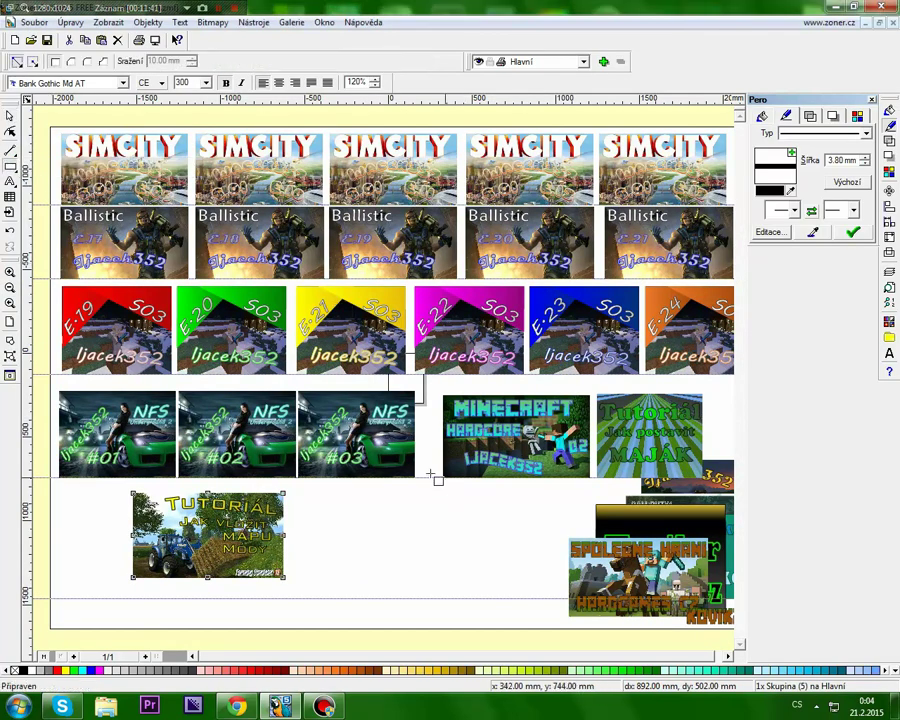
{"action": "left_click_drag", "start_coordinate": [344, 491], "coordinate": [504, 582]}
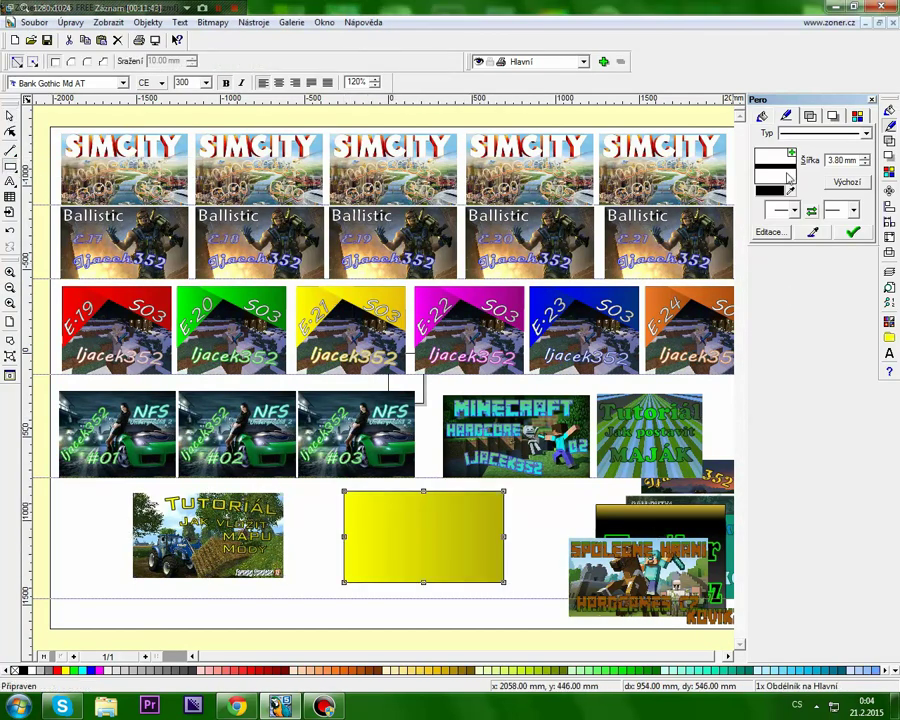
Change the rectangle's linear gradient fill to run from orange to green
{"action": "left_click", "coordinate": [776, 177]}
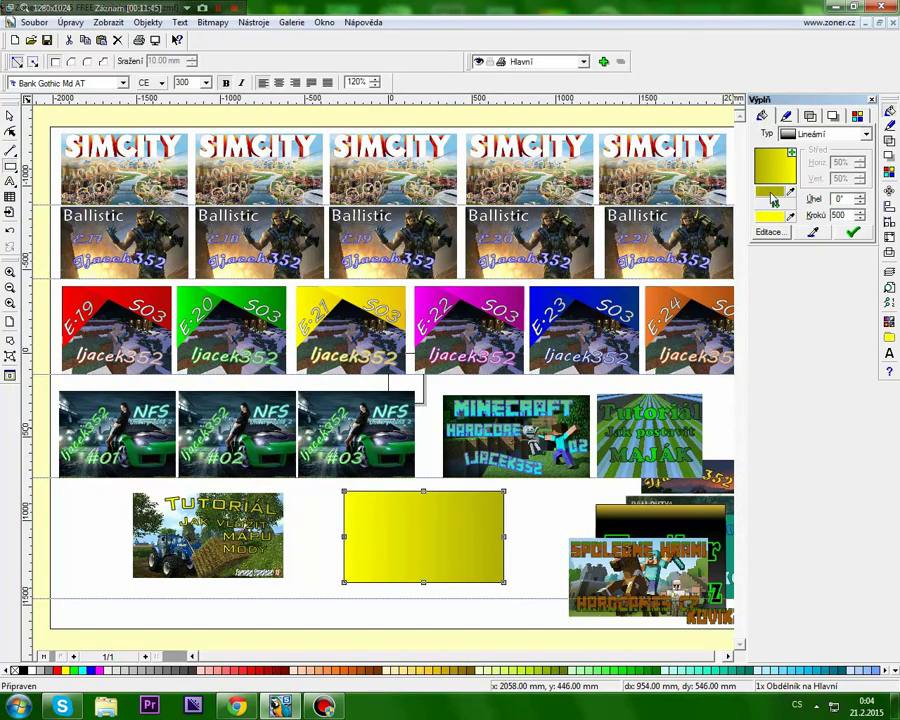
{"action": "left_click", "coordinate": [771, 195]}
{"action": "left_click", "coordinate": [750, 187]}
{"action": "left_click", "coordinate": [768, 217]}
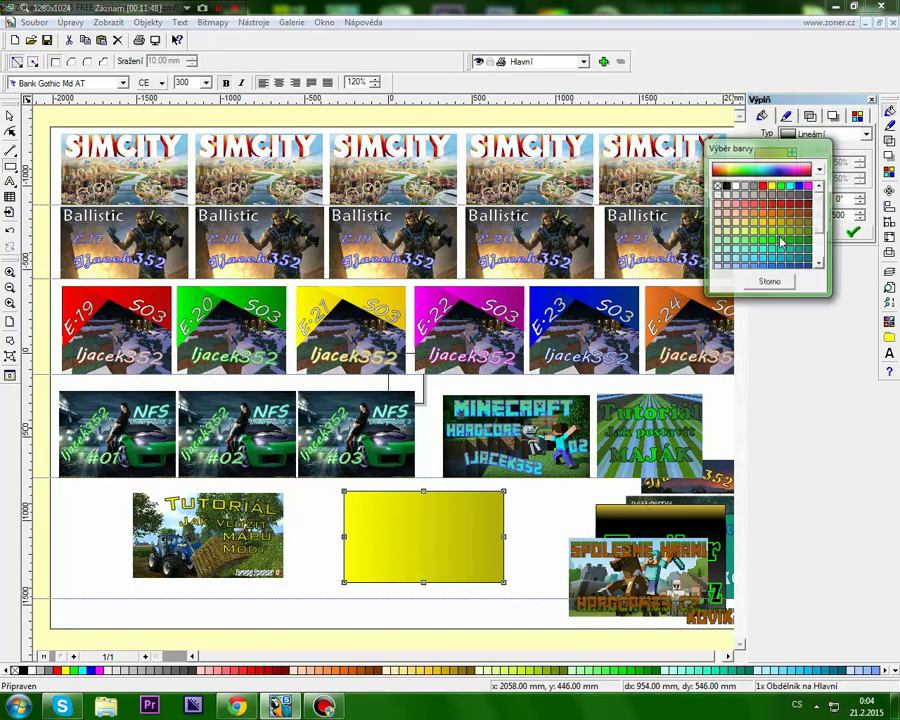
{"action": "left_click", "coordinate": [790, 243]}
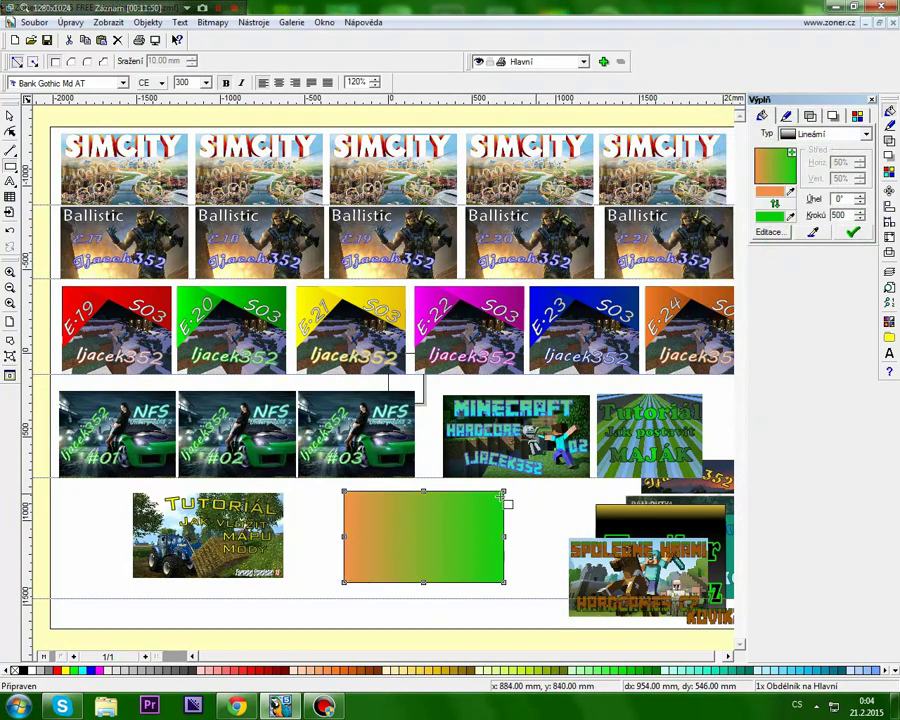
Move the gradient rectangle left, close to the tractor thumbnail, and deselect it
{"action": "left_click", "coordinate": [10, 116]}
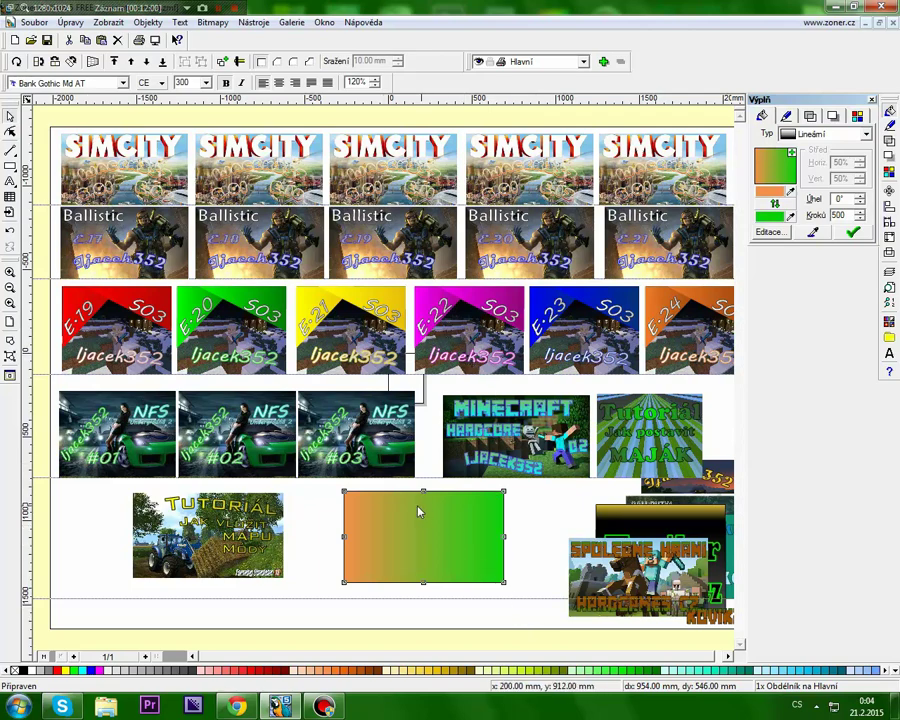
{"action": "left_click_drag", "start_coordinate": [430, 540], "coordinate": [384, 537]}
{"action": "left_click", "coordinate": [482, 526]}
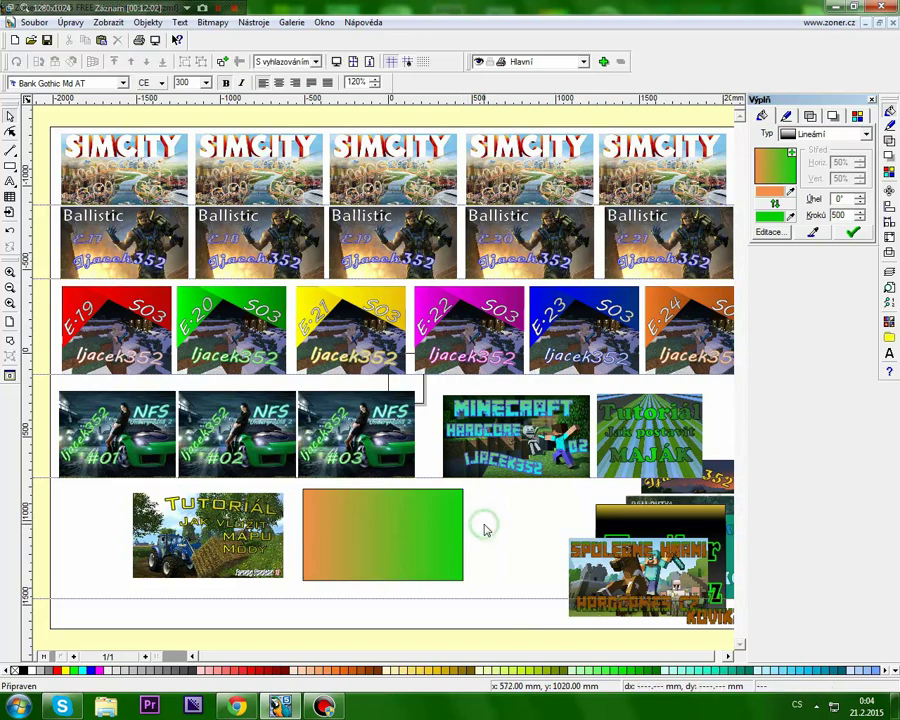